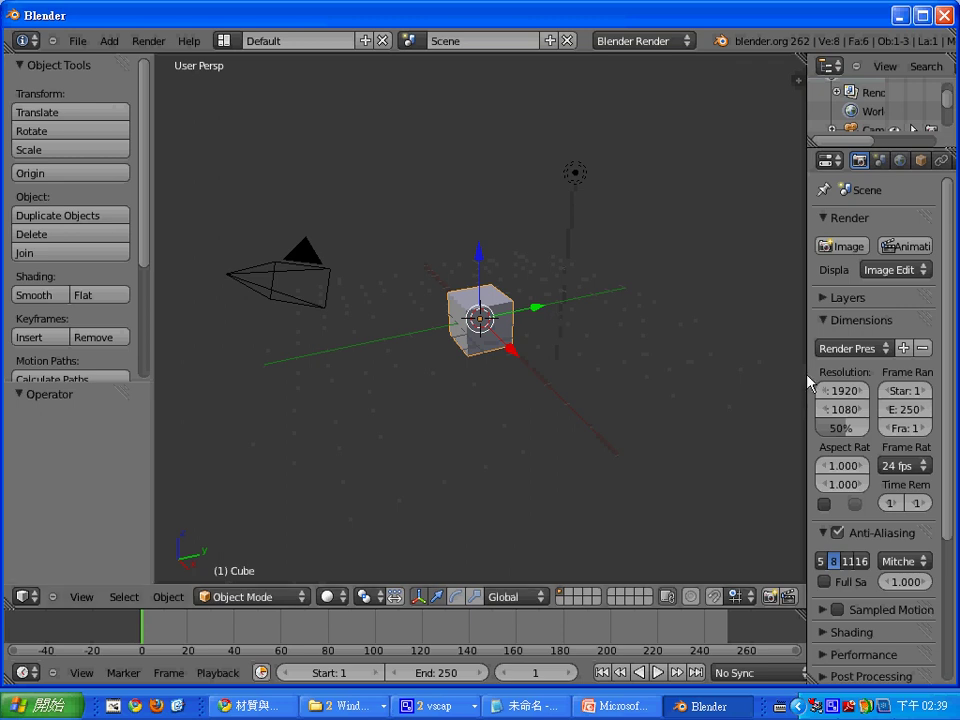
Widen the Properties panel leftward into the 3D viewport so its labels show in full.
{"action": "left_click_drag", "start_coordinate": [810, 381], "coordinate": [718, 349]}
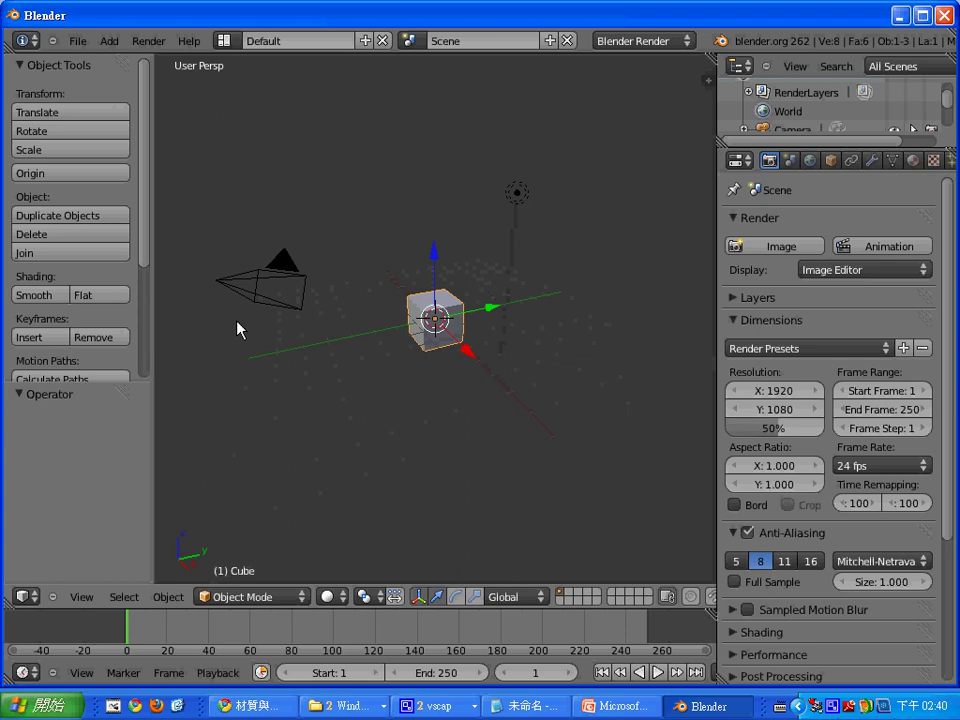
Switch the screen layout to UV Editing, with the image editor beside the cube's 3D view.
{"action": "left_click", "coordinate": [223, 42]}
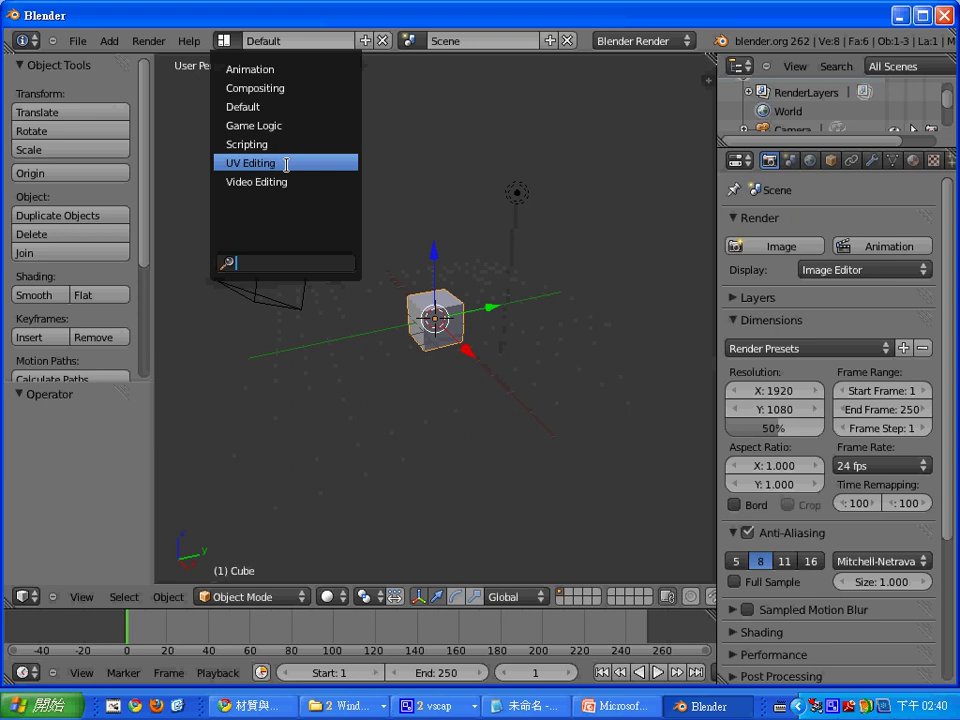
{"action": "left_click", "coordinate": [286, 164]}
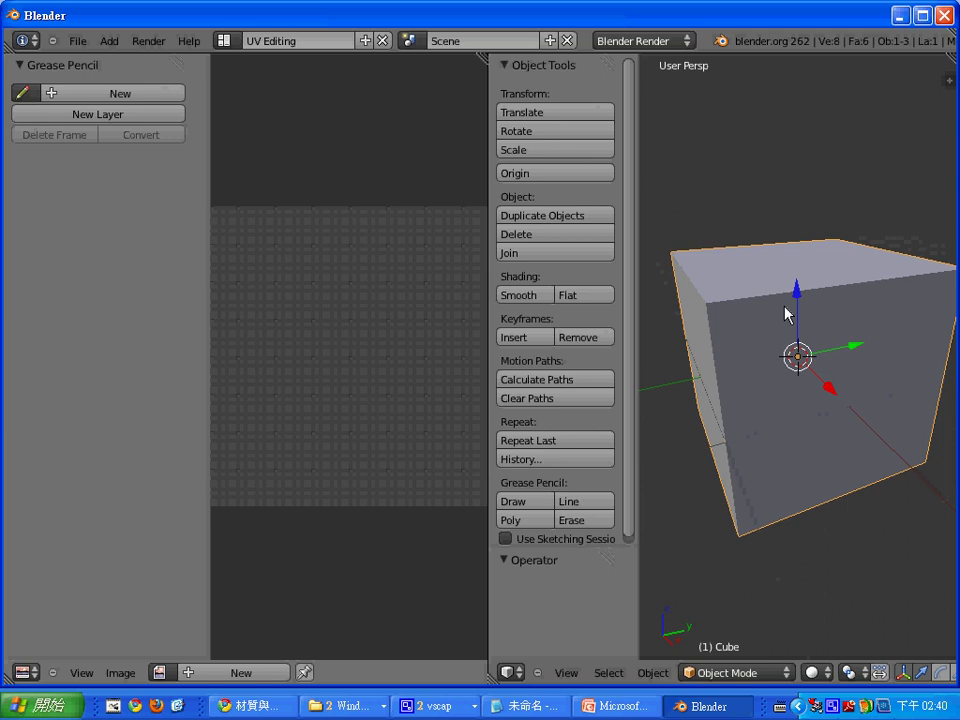
{"action": "scroll", "coordinate": [784, 314], "scroll_direction": "down", "scroll_amount": 2}
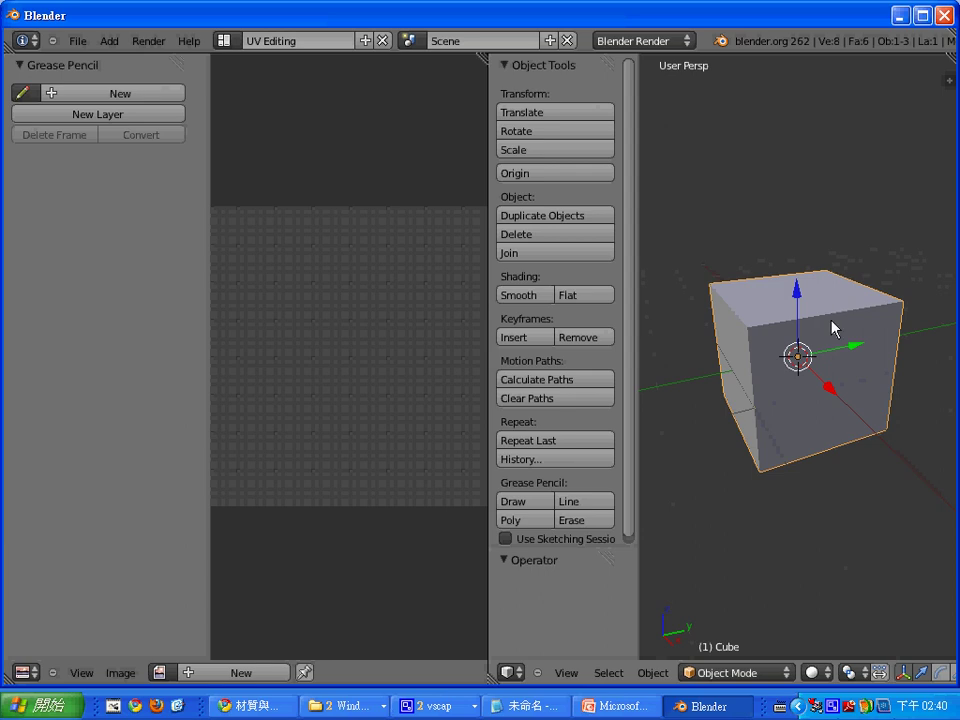
Enter Edit Mode on the cube and apply a basic Unwrap to its UVs.
{"action": "key", "text": "Tab"}
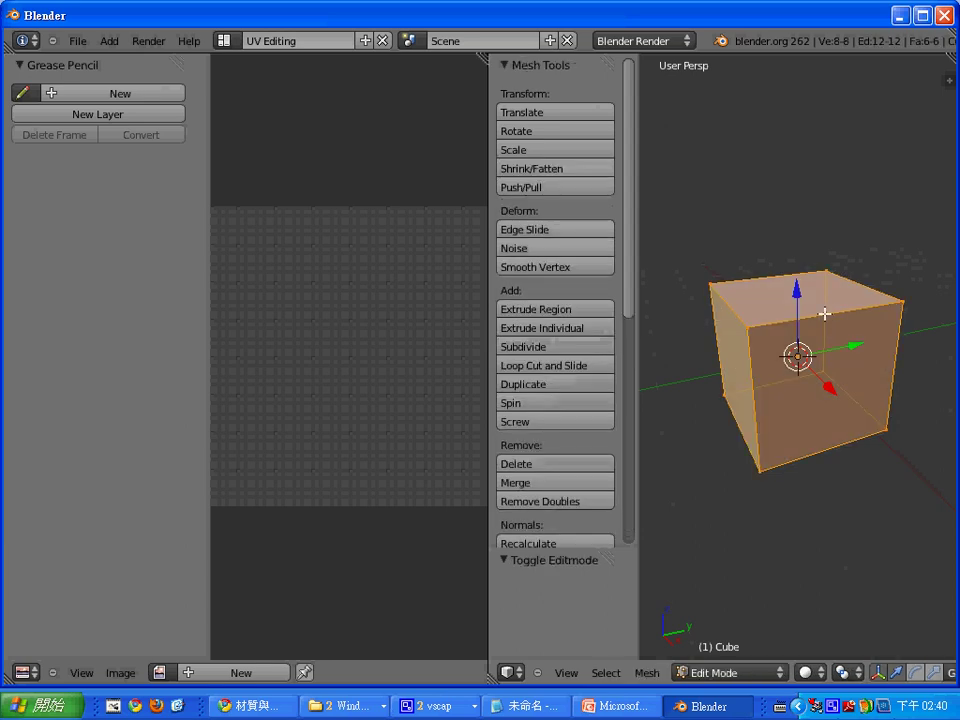
{"action": "left_click_drag", "start_coordinate": [629, 308], "coordinate": [666, 546]}
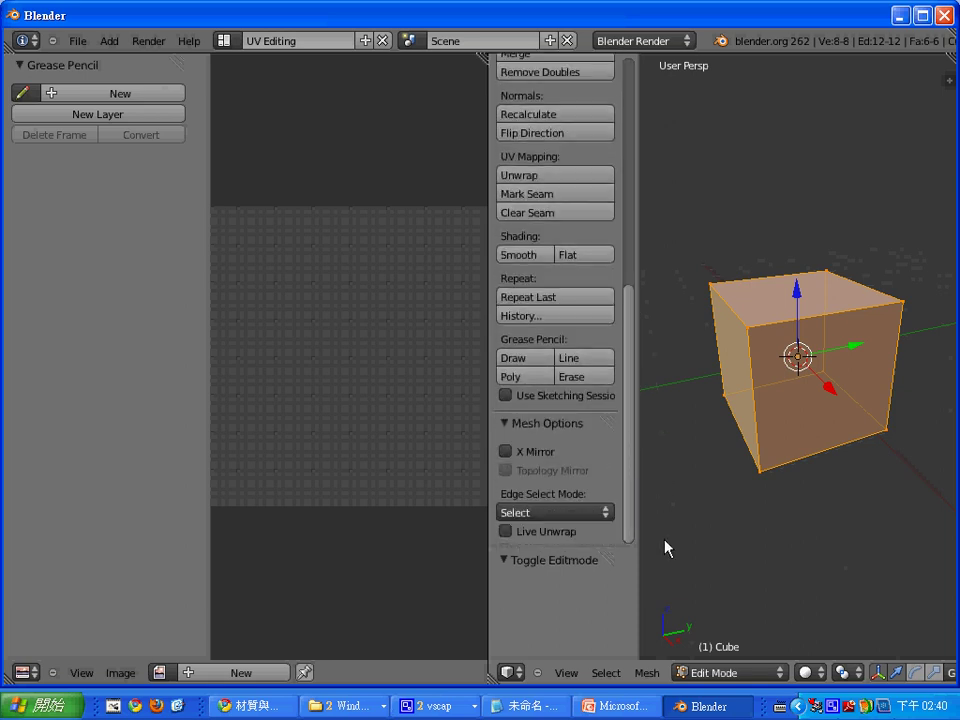
{"action": "left_click", "coordinate": [567, 189]}
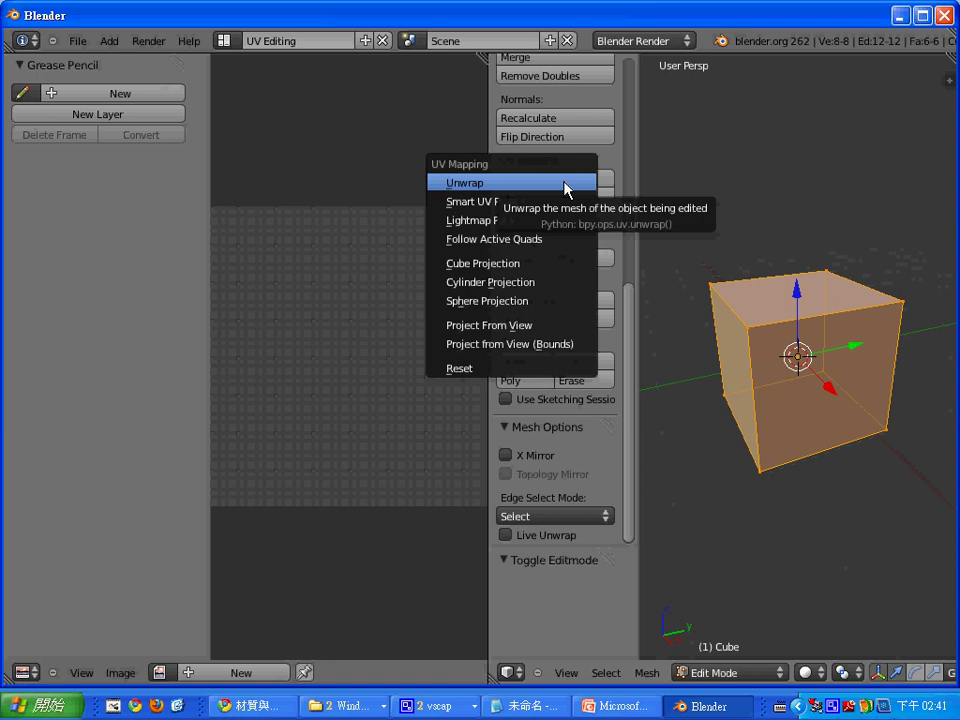
{"action": "left_click", "coordinate": [564, 183]}
Scale the unwrapped UV square down, then undo the change.
{"action": "scroll", "coordinate": [436, 487], "scroll_direction": "down", "scroll_amount": 3}
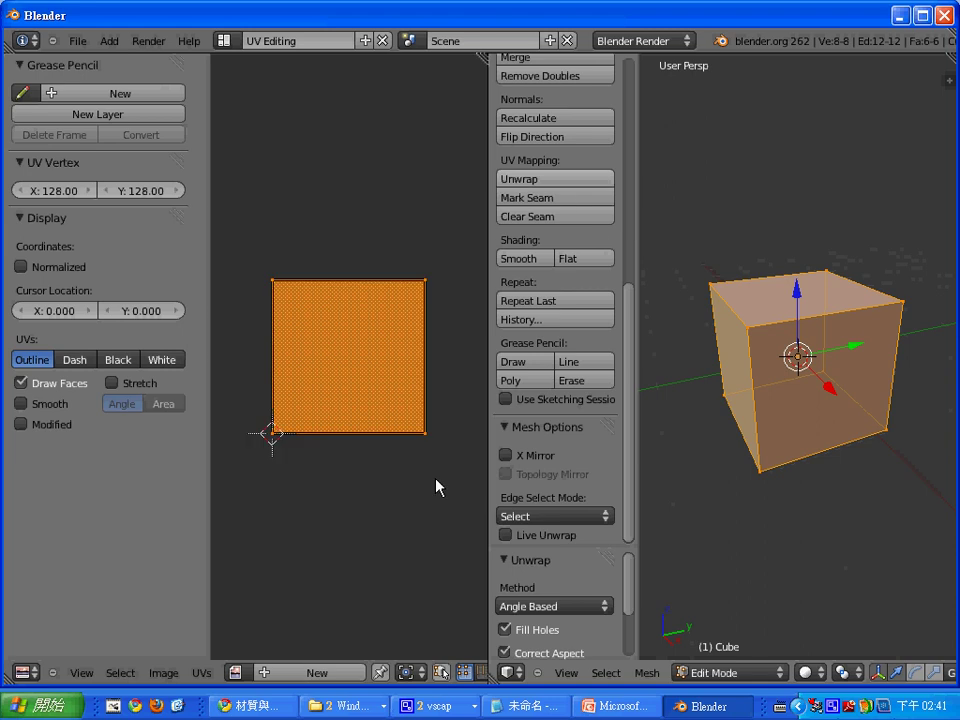
{"action": "scroll", "coordinate": [436, 484], "scroll_direction": "down", "scroll_amount": 1}
{"action": "scroll", "coordinate": [437, 477], "scroll_direction": "down", "scroll_amount": 1}
{"action": "scroll", "coordinate": [432, 414], "scroll_direction": "up", "scroll_amount": 1}
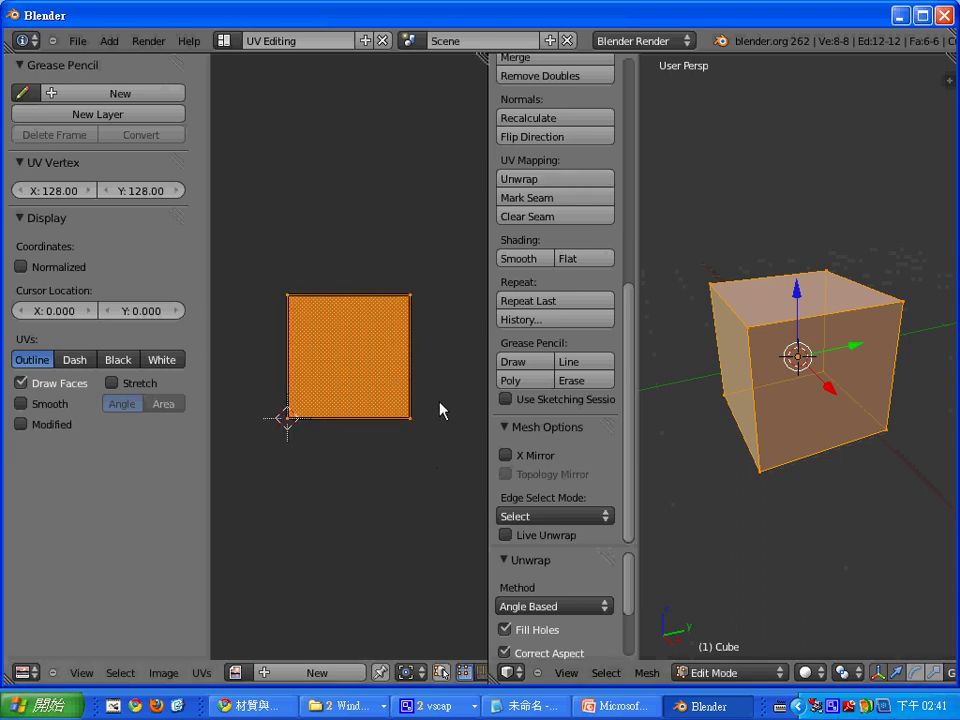
{"action": "scroll", "coordinate": [439, 407], "scroll_direction": "up", "scroll_amount": 2}
{"action": "scroll", "coordinate": [439, 407], "scroll_direction": "down", "scroll_amount": 3}
{"action": "key", "text": "s"}
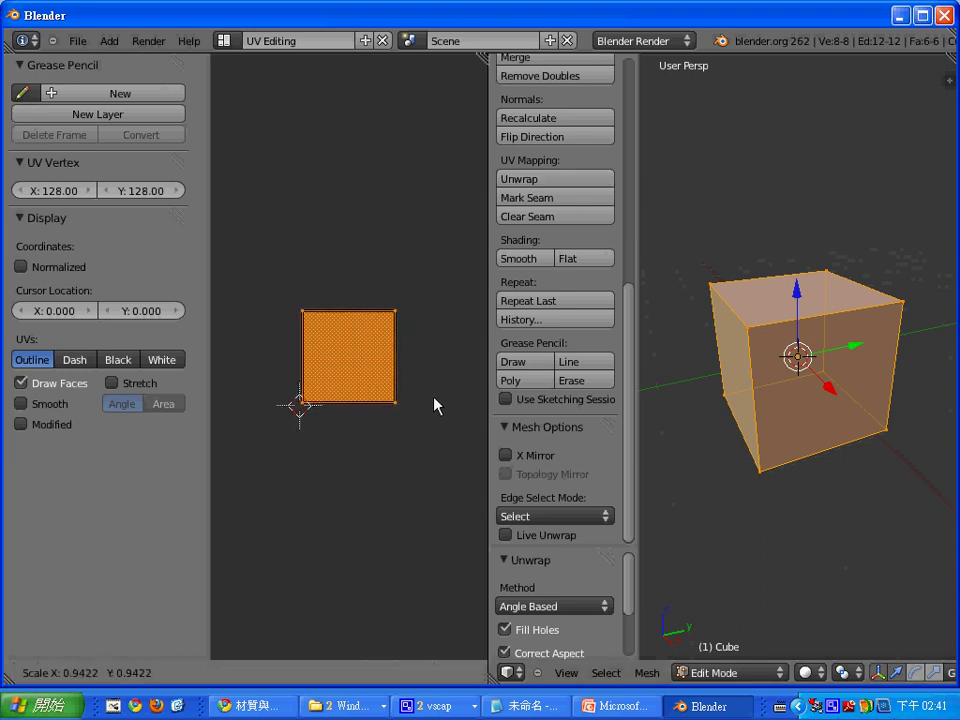
{"action": "left_click", "coordinate": [375, 386]}
{"action": "key", "text": "ctrl+z"}
{"action": "key", "text": "ctrl+z"}
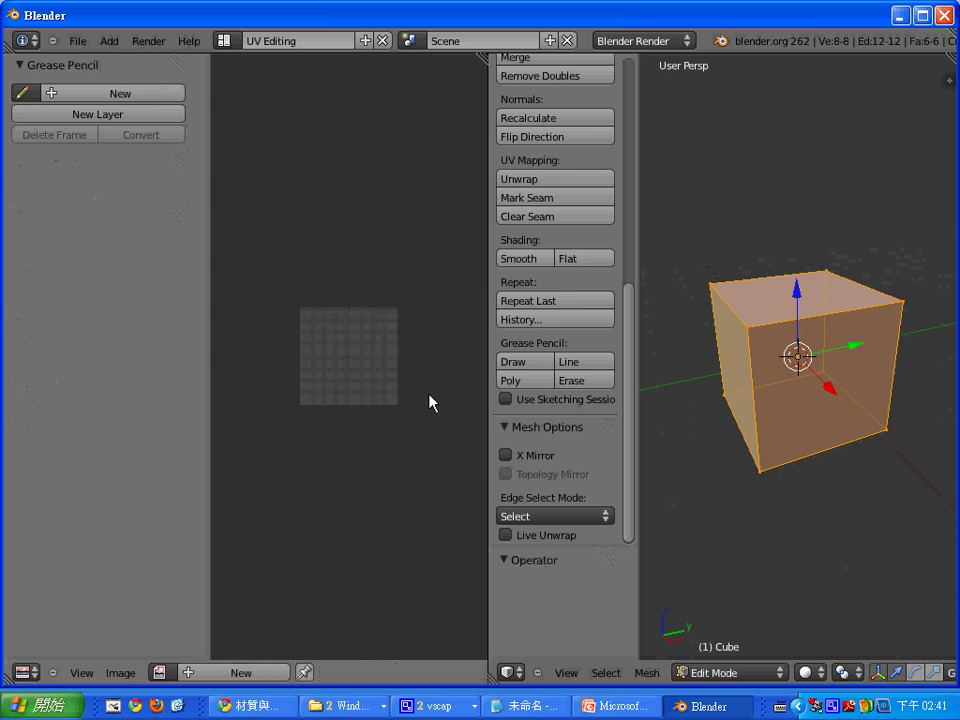
Run a Follow Active Quads unwrap with Edge Length Mode set to Even, then return to Edit Mode.
{"action": "left_click", "coordinate": [581, 186]}
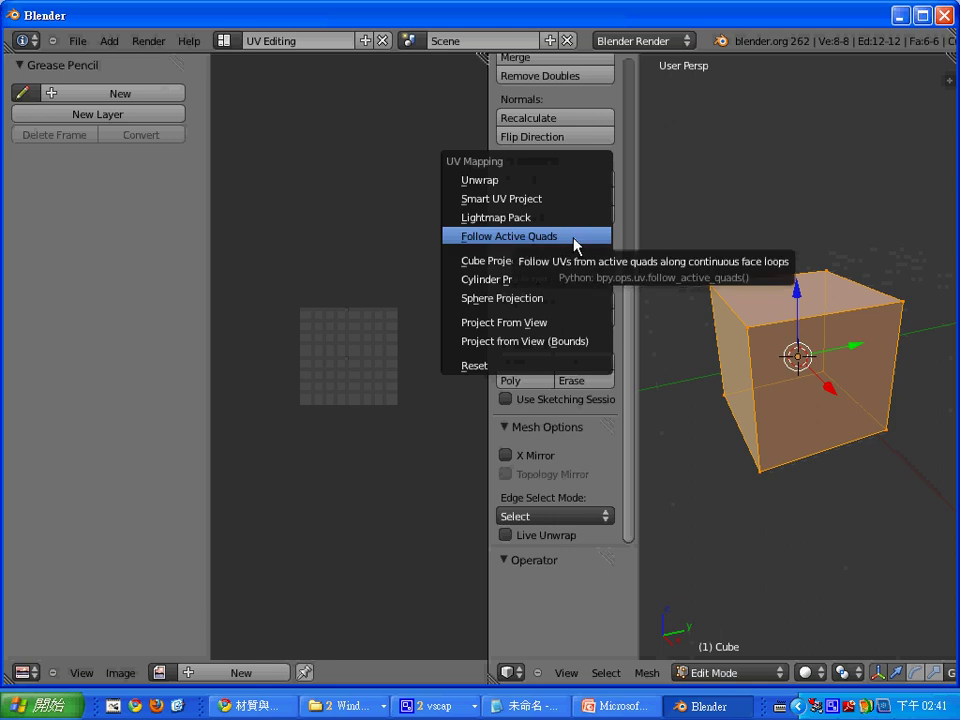
{"action": "left_click", "coordinate": [577, 244]}
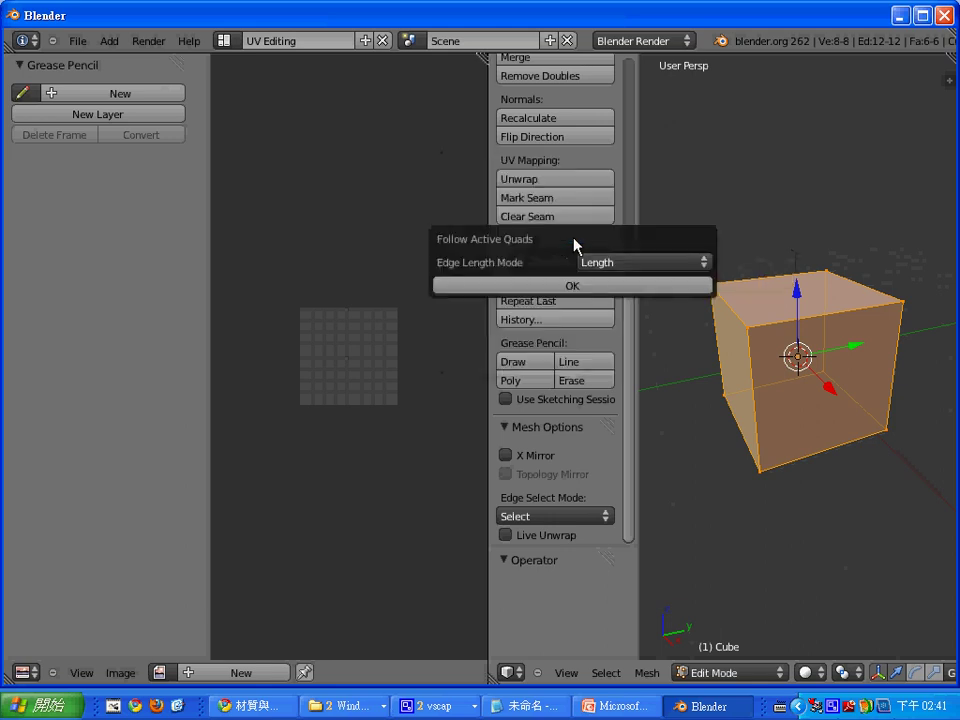
{"action": "left_click", "coordinate": [640, 262]}
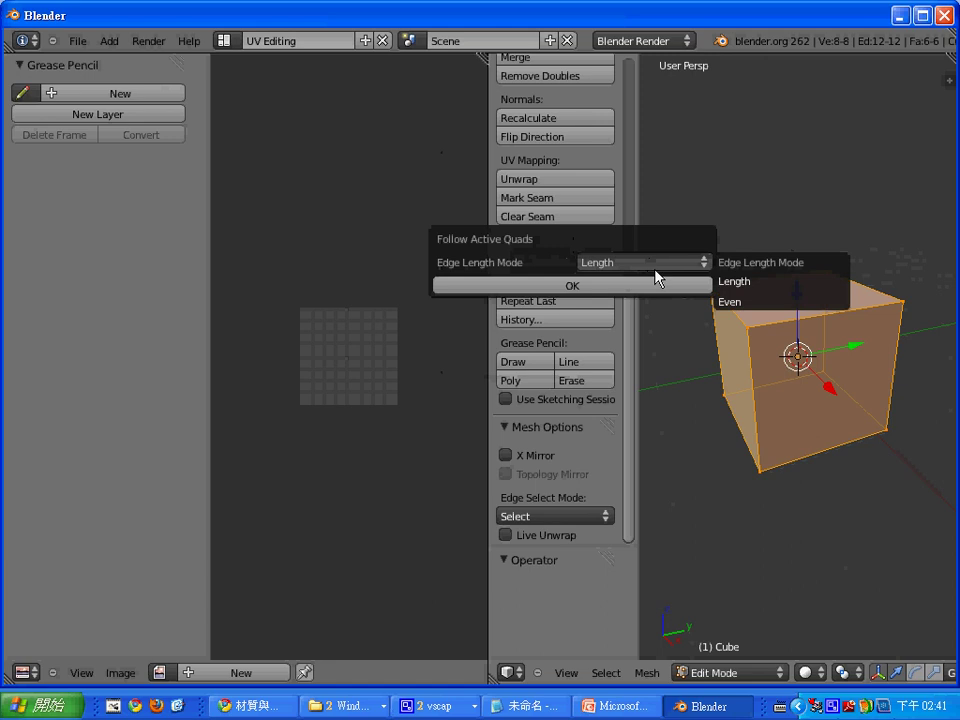
{"action": "left_click", "coordinate": [765, 302]}
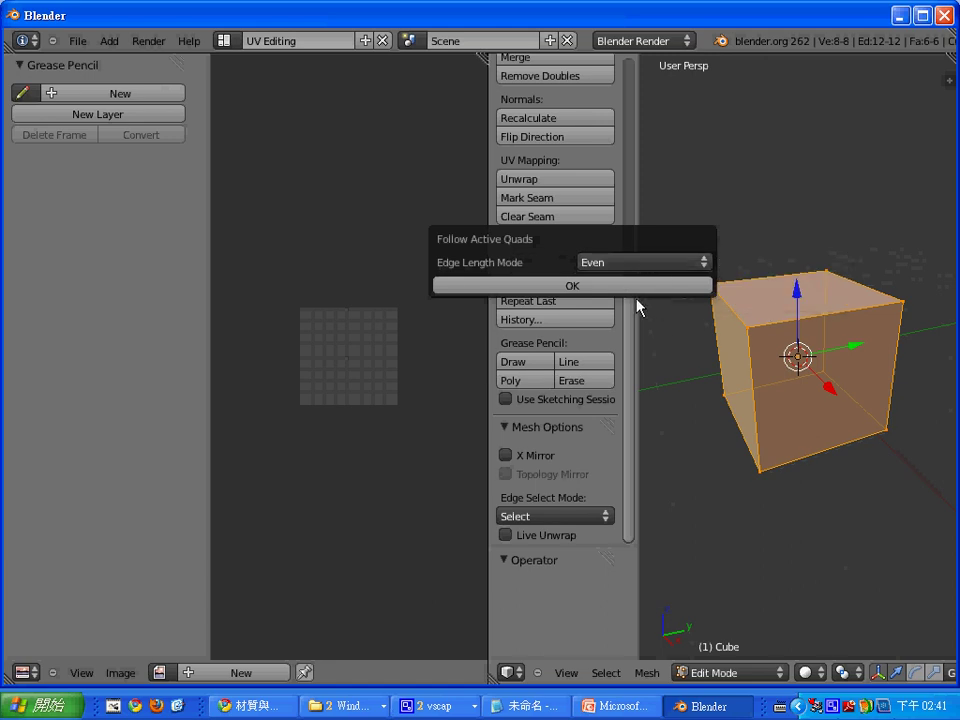
{"action": "left_click", "coordinate": [585, 288]}
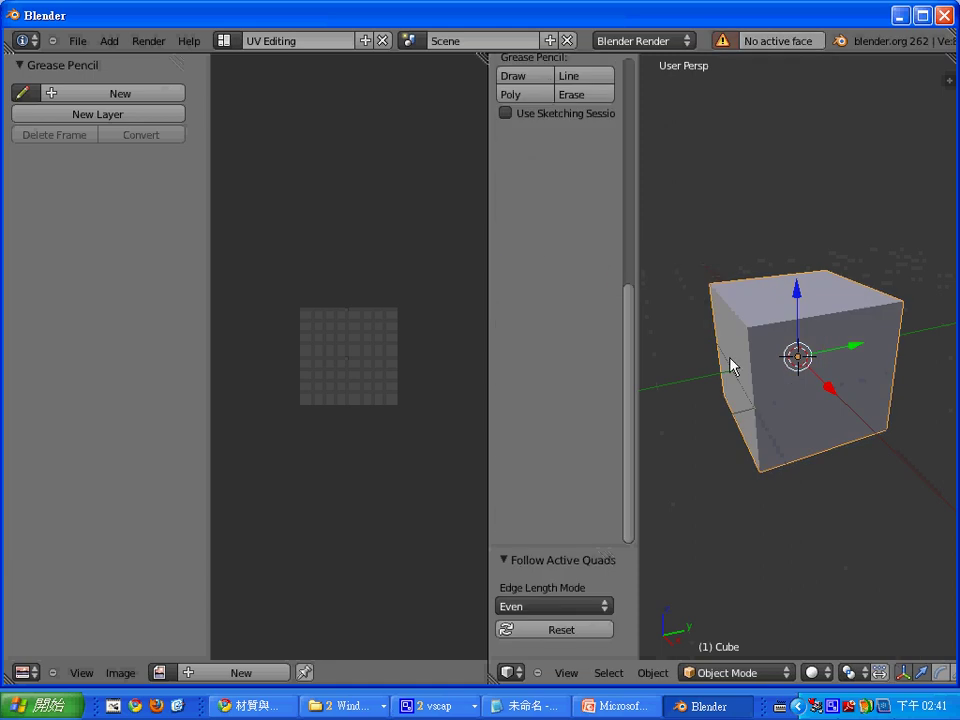
{"action": "key", "text": "Tab"}
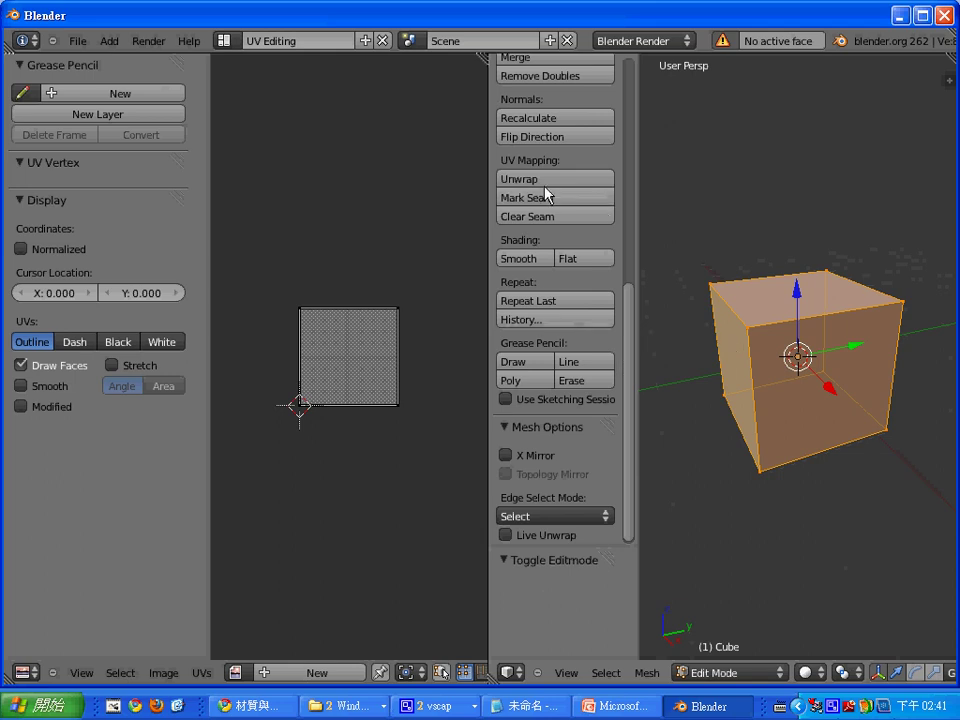
Rerun the Follow Active Quads unwrap so the cube's faces lay out as a cross.
{"action": "left_click", "coordinate": [550, 180]}
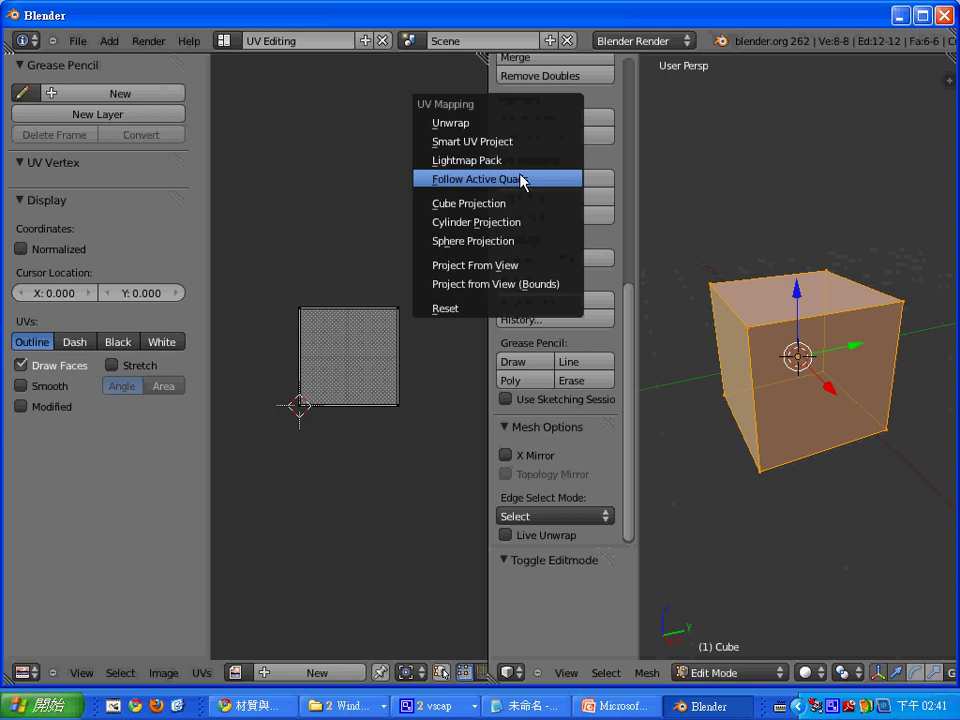
{"action": "left_click", "coordinate": [522, 180]}
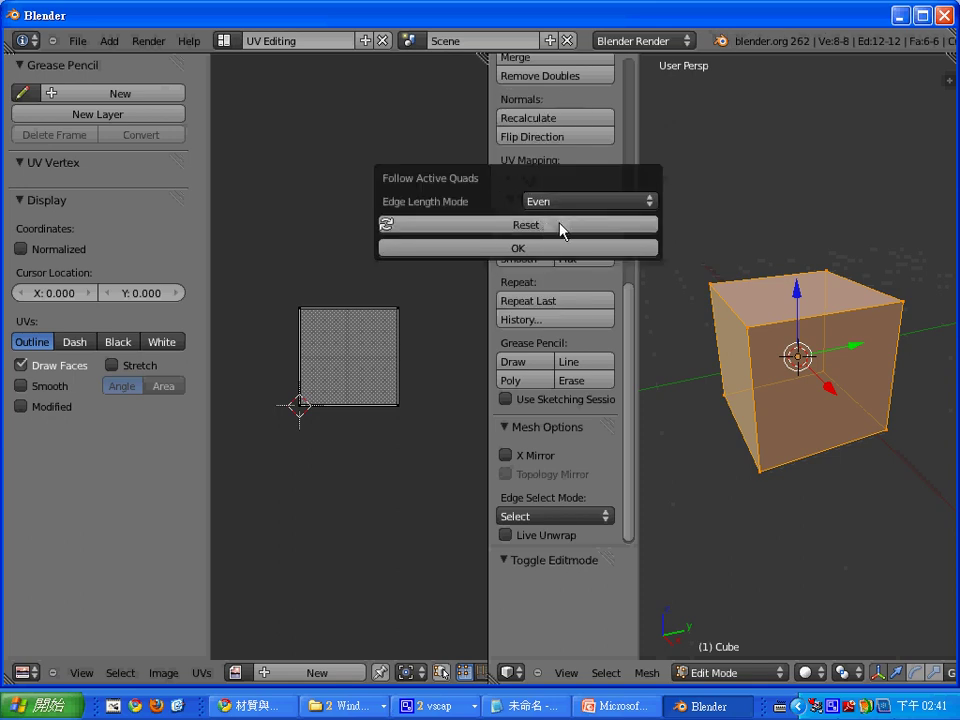
{"action": "left_click", "coordinate": [510, 256]}
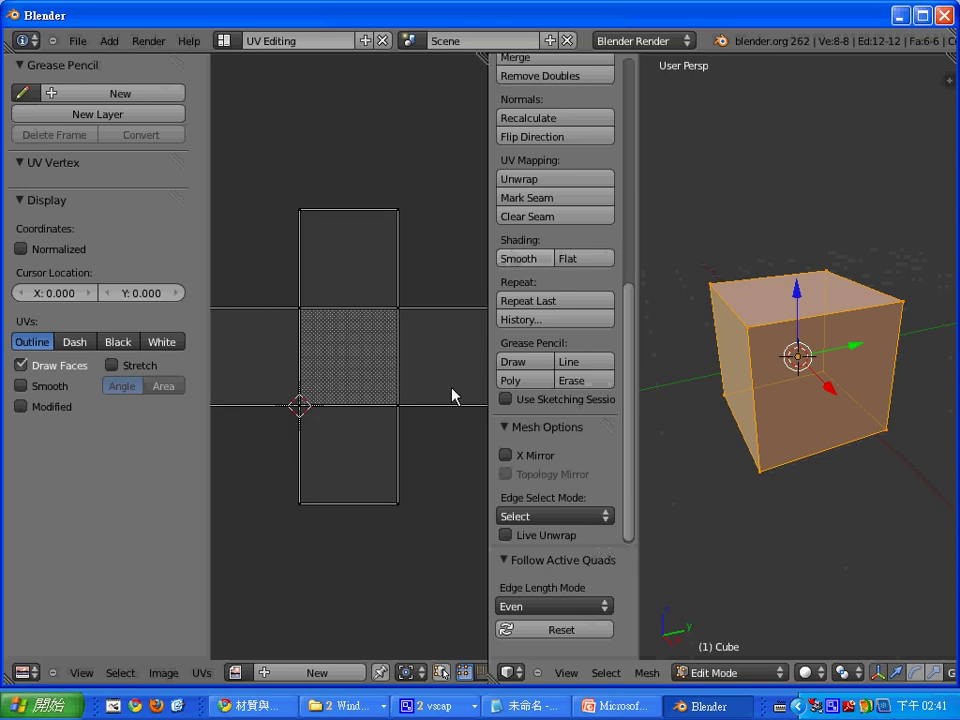
{"action": "scroll", "coordinate": [341, 316], "scroll_direction": "down", "scroll_amount": 4}
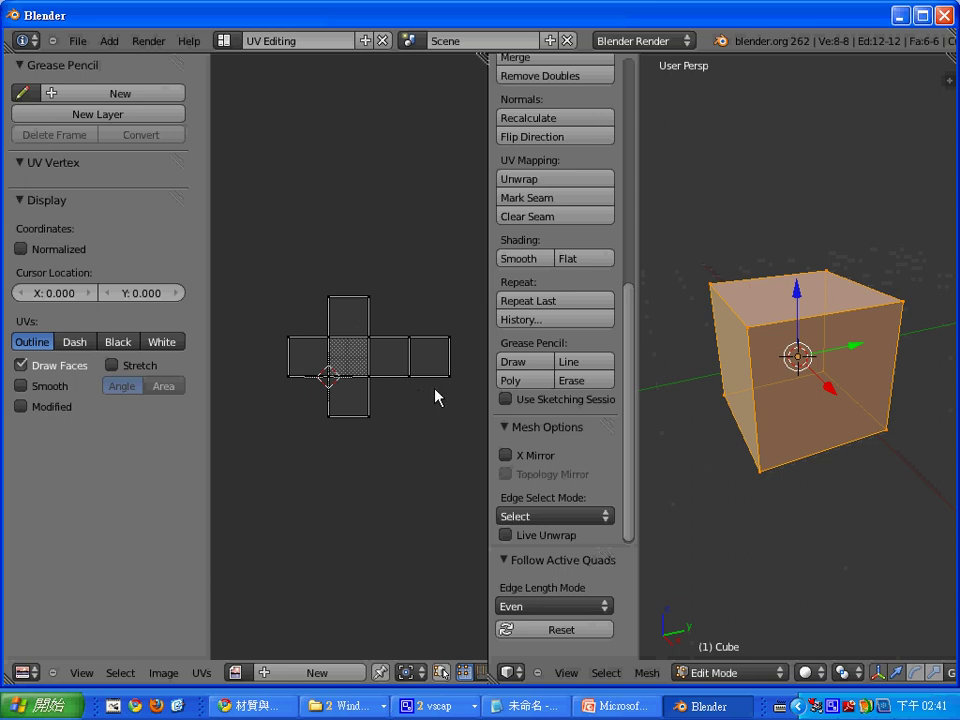
{"action": "scroll", "coordinate": [436, 397], "scroll_direction": "up", "scroll_amount": 4}
{"action": "scroll", "coordinate": [436, 397], "scroll_direction": "down", "scroll_amount": 4}
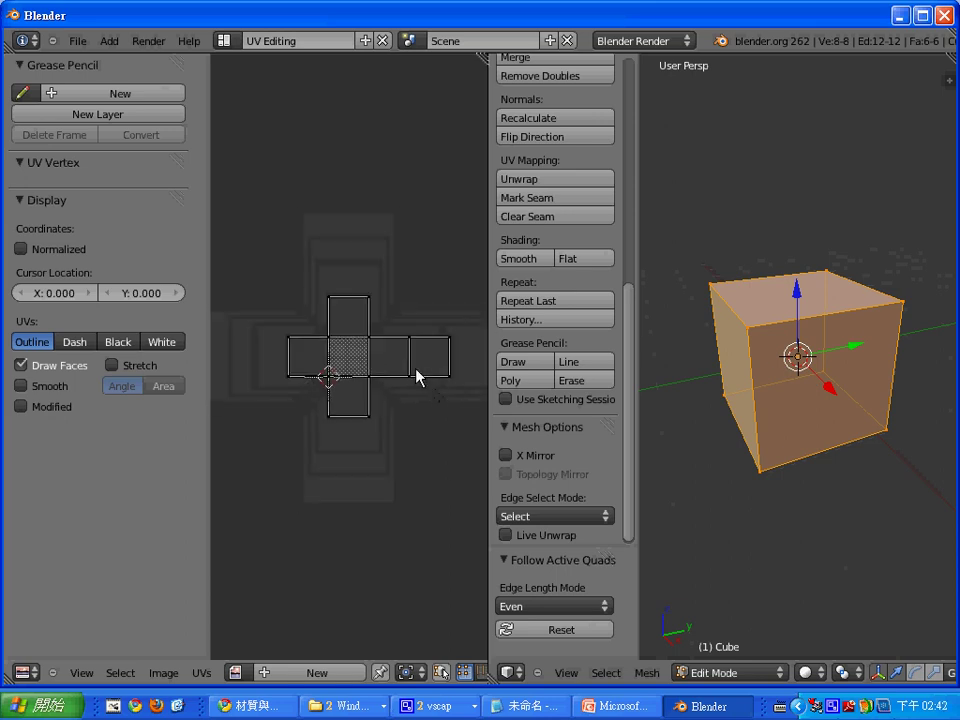
Select all UV faces, scale the cross down and move it inside the image bounds.
{"action": "left_click", "coordinate": [403, 417]}
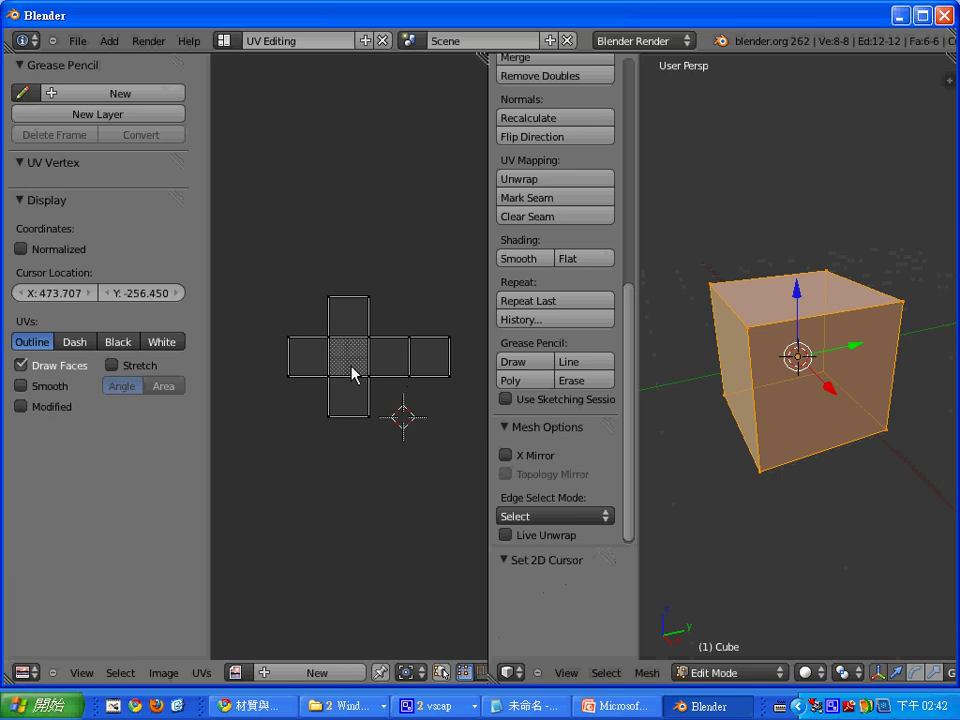
{"action": "scroll", "coordinate": [356, 352], "scroll_direction": "up", "scroll_amount": 4}
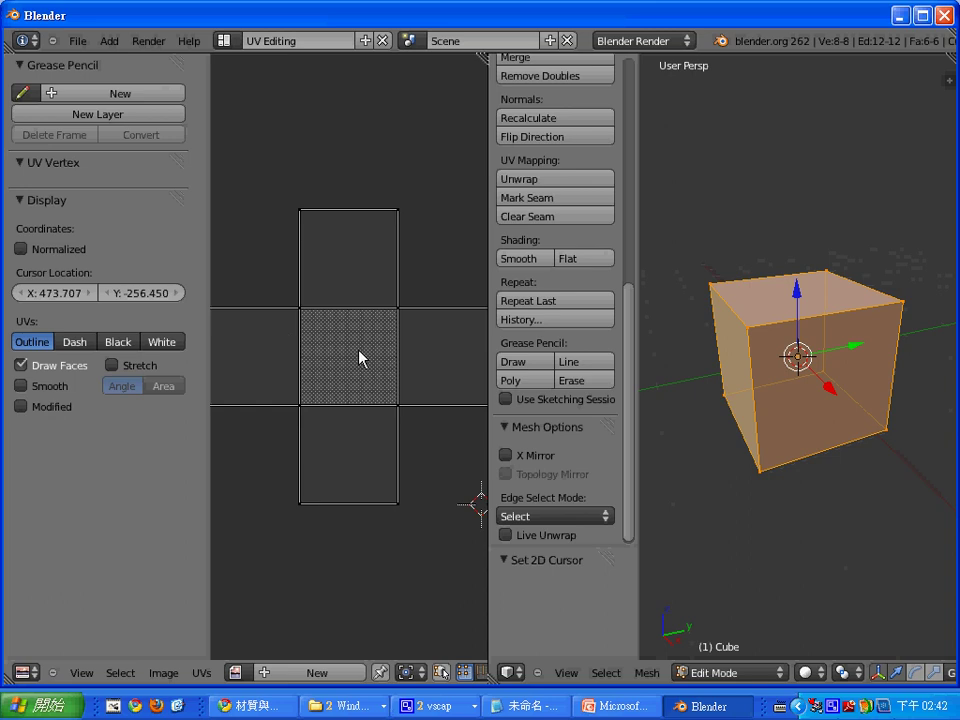
{"action": "scroll", "coordinate": [363, 357], "scroll_direction": "down", "scroll_amount": 3}
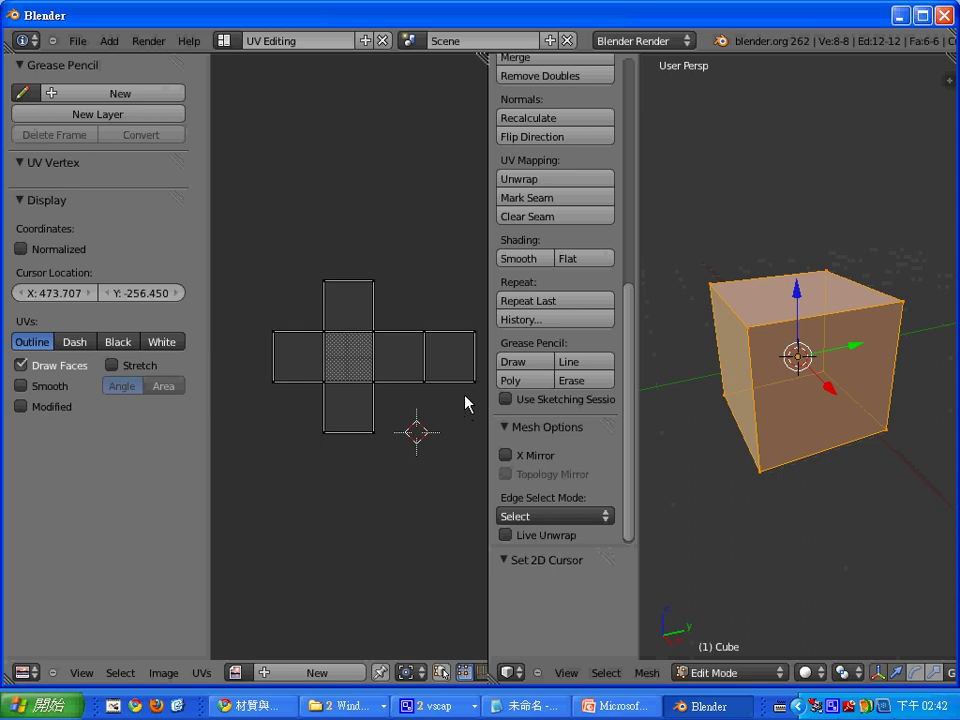
{"action": "key", "text": "a"}
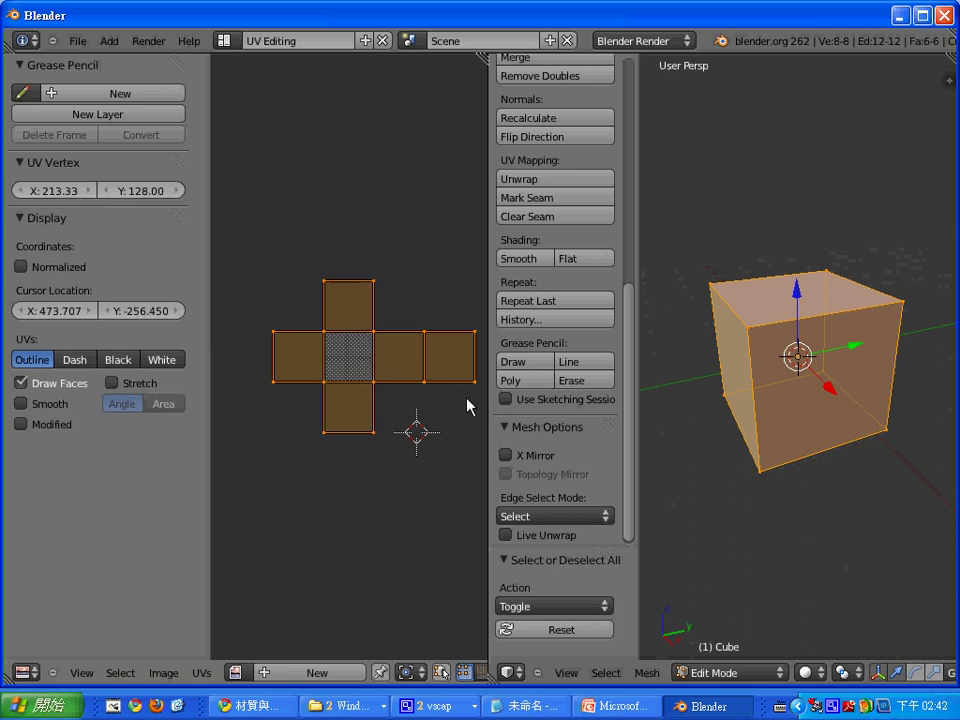
{"action": "key", "text": "s"}
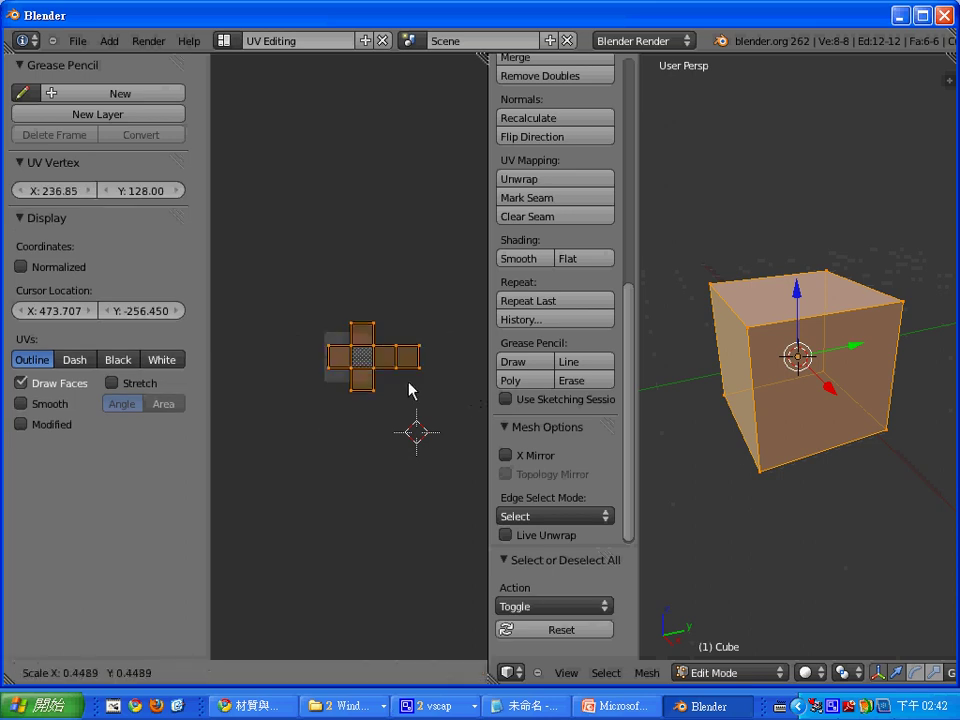
{"action": "left_click", "coordinate": [388, 383]}
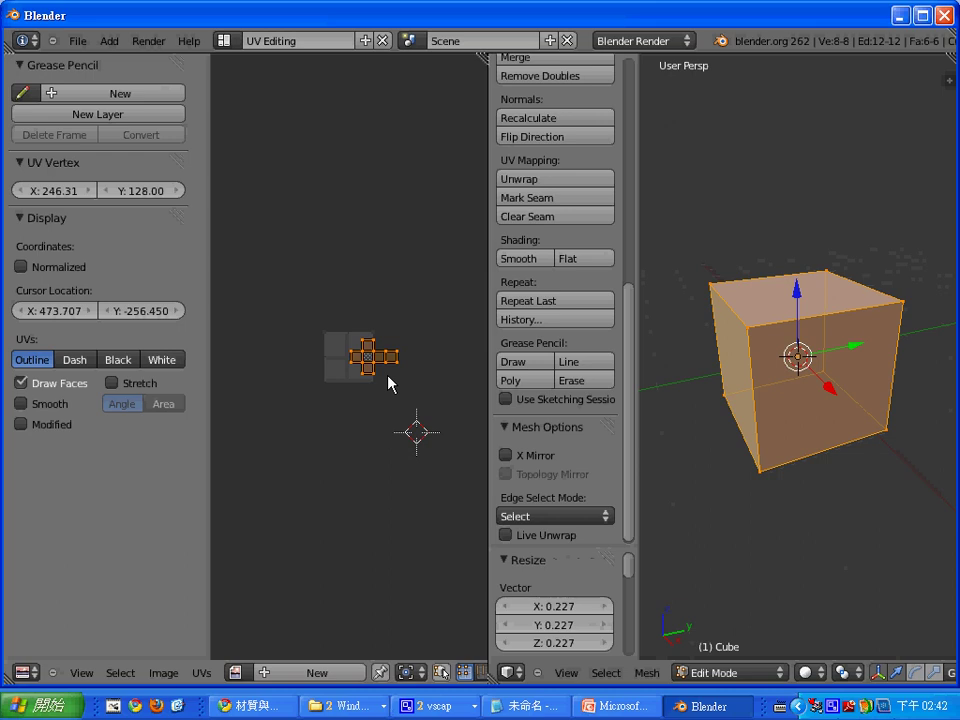
{"action": "key", "text": "g"}
{"action": "left_click", "coordinate": [359, 363]}
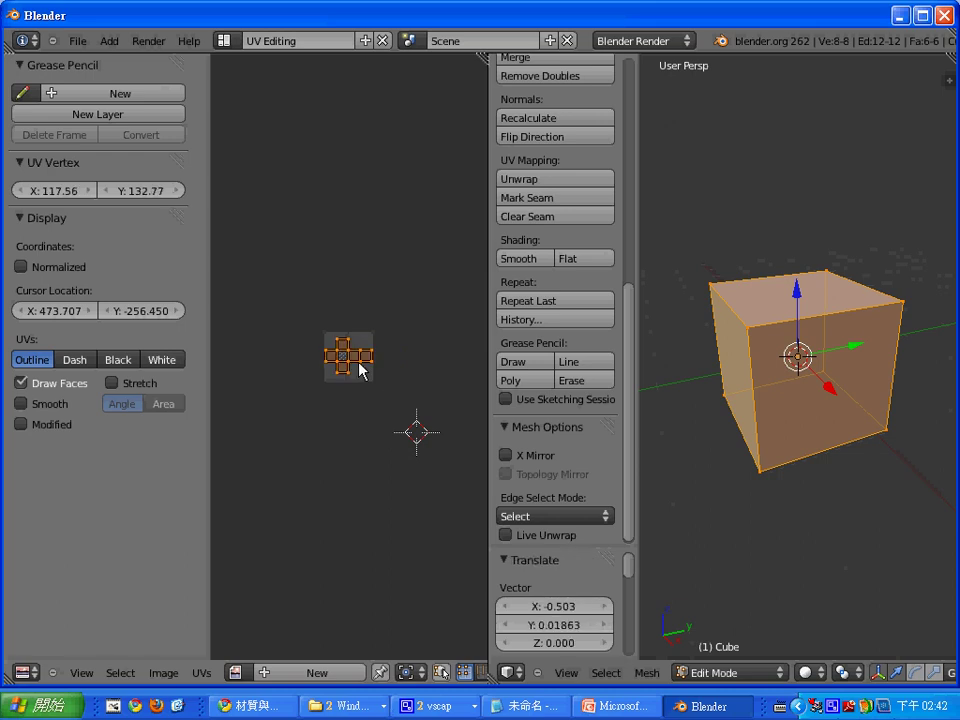
{"action": "scroll", "coordinate": [362, 366], "scroll_direction": "up", "scroll_amount": 7}
{"action": "scroll", "coordinate": [366, 364], "scroll_direction": "up", "scroll_amount": 2}
{"action": "scroll", "coordinate": [366, 364], "scroll_direction": "down", "scroll_amount": 2}
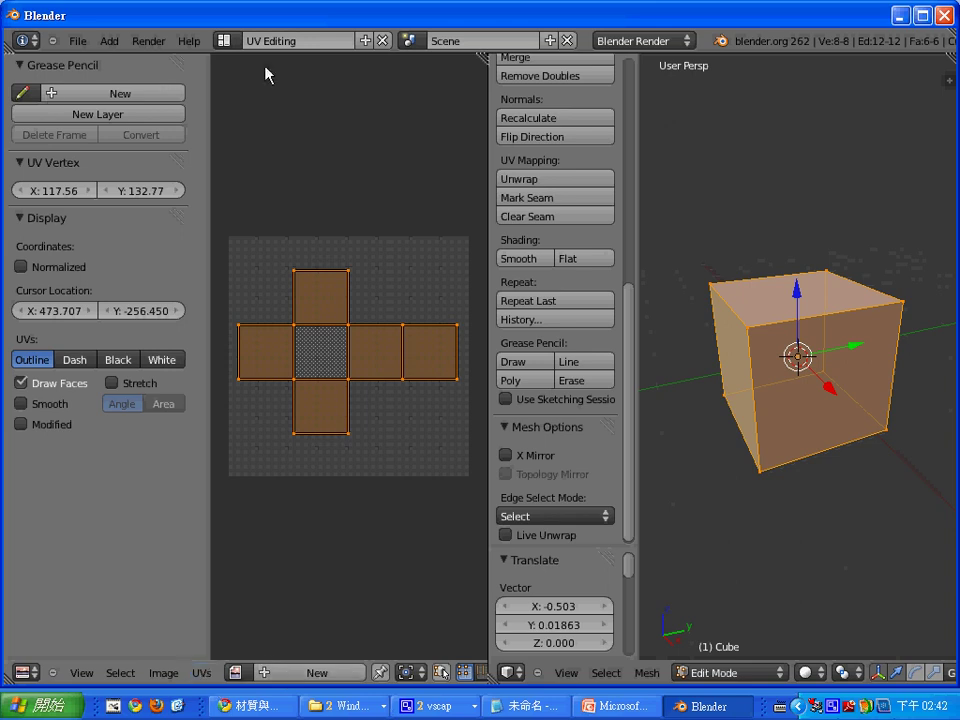
{"action": "left_click", "coordinate": [84, 48]}
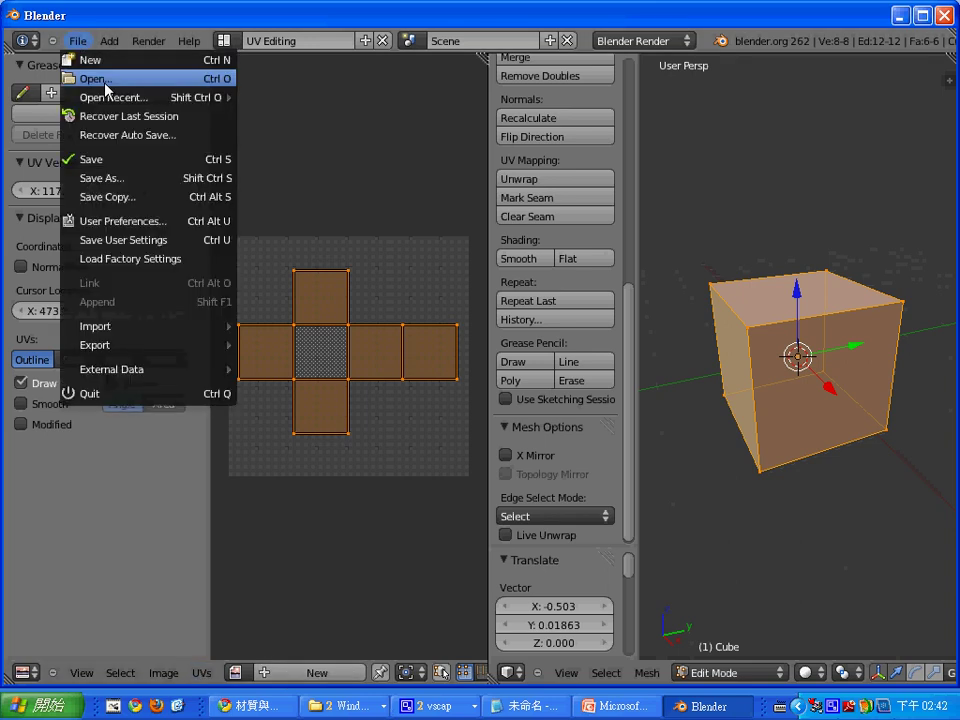
Create a new UVMap folder inside BlenderHomeWorks from the save dialog and enter it.
{"action": "left_click", "coordinate": [123, 156]}
{"action": "left_click", "coordinate": [285, 136]}
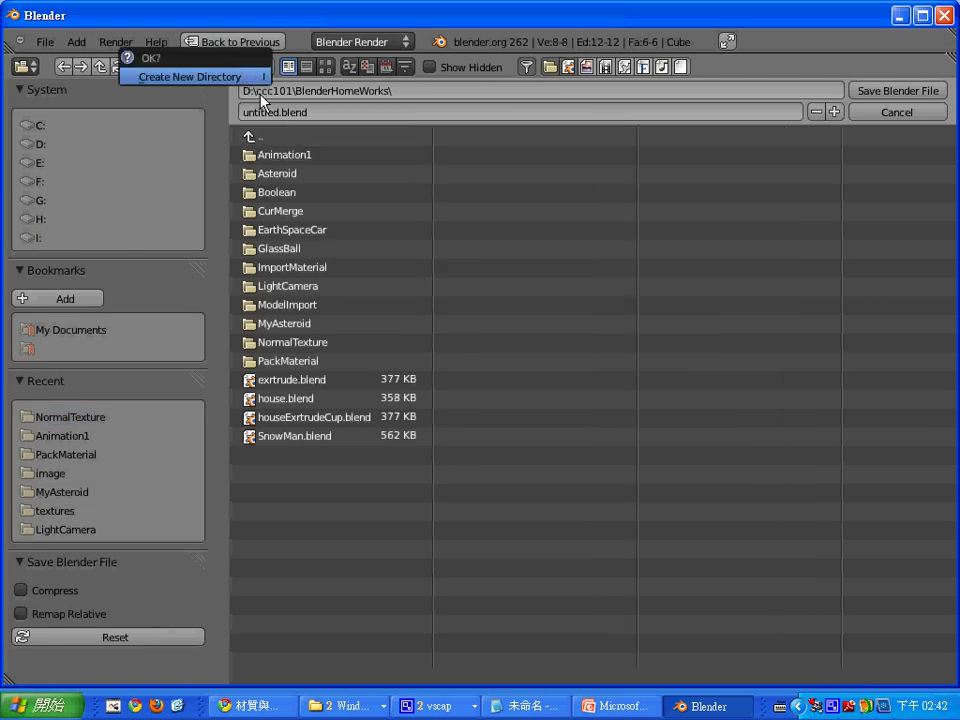
{"action": "left_click", "coordinate": [246, 78]}
{"action": "type", "text": "UVMap"}
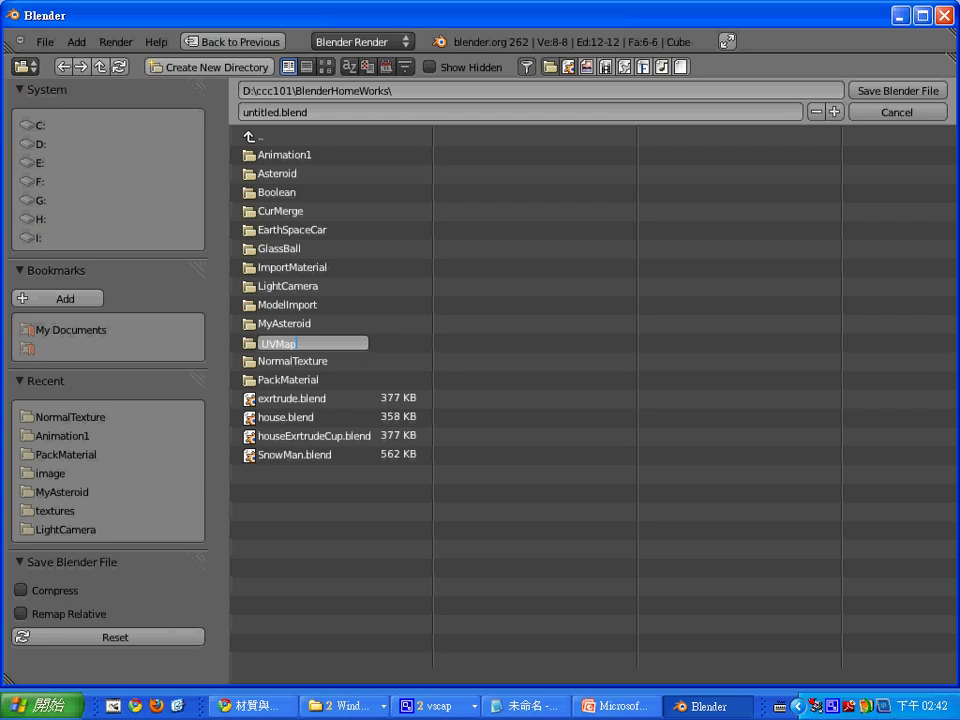
{"action": "key", "text": "Return"}
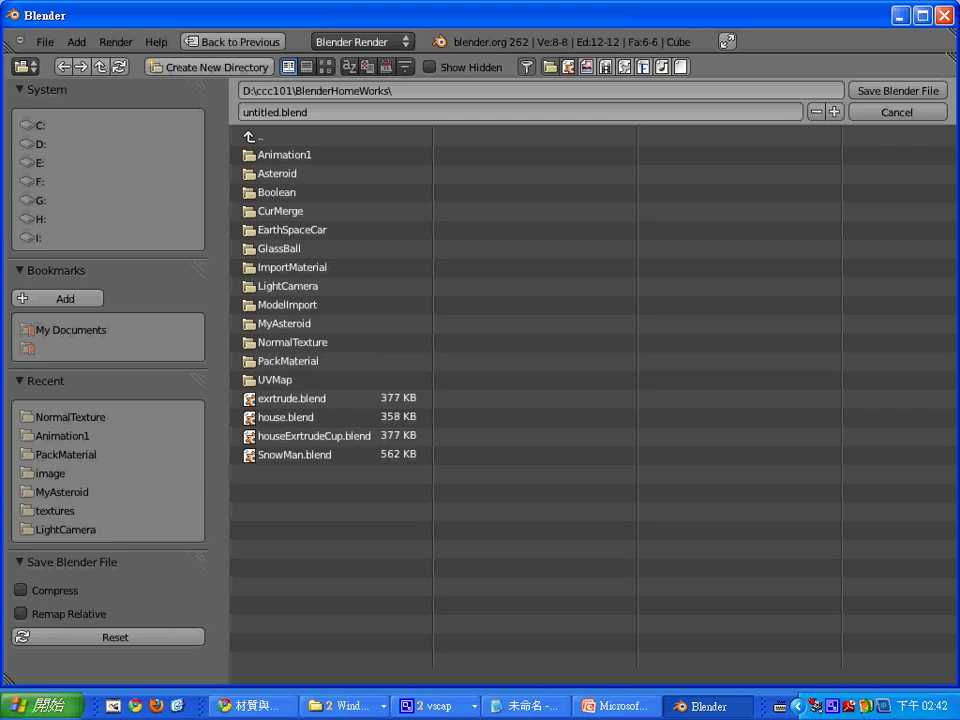
{"action": "left_click", "coordinate": [262, 381]}
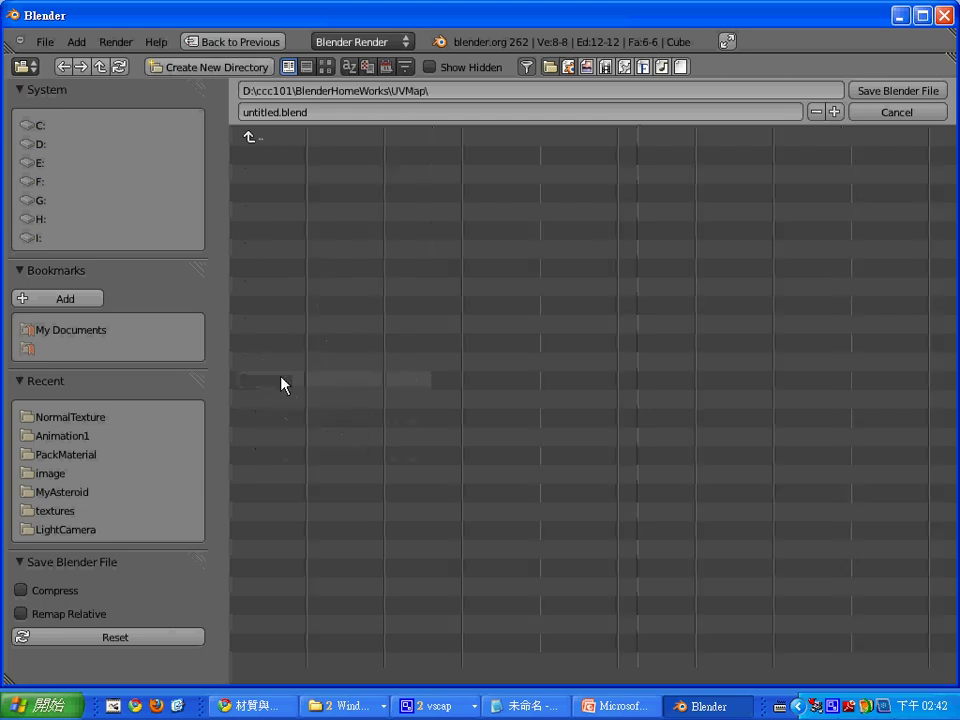
Save the scene there as UVMap.blend.
{"action": "left_click", "coordinate": [284, 113]}
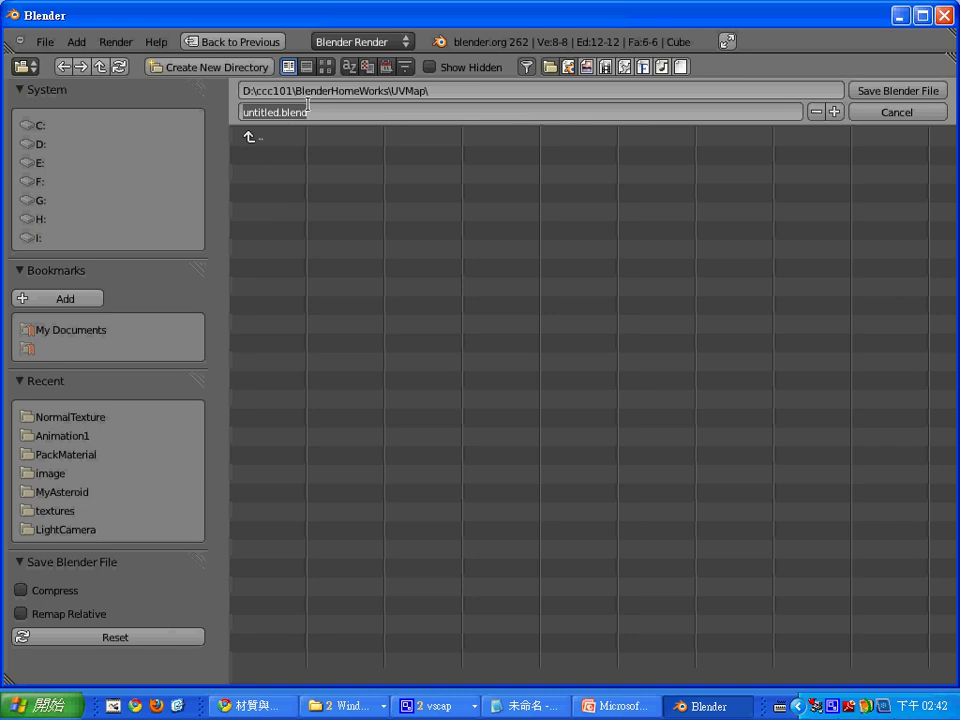
{"action": "type", "text": "UVMap"}
{"action": "key", "text": "Delete"}
{"action": "key", "text": "Delete"}
{"action": "key", "text": "Delete"}
{"action": "left_click", "coordinate": [868, 91]}
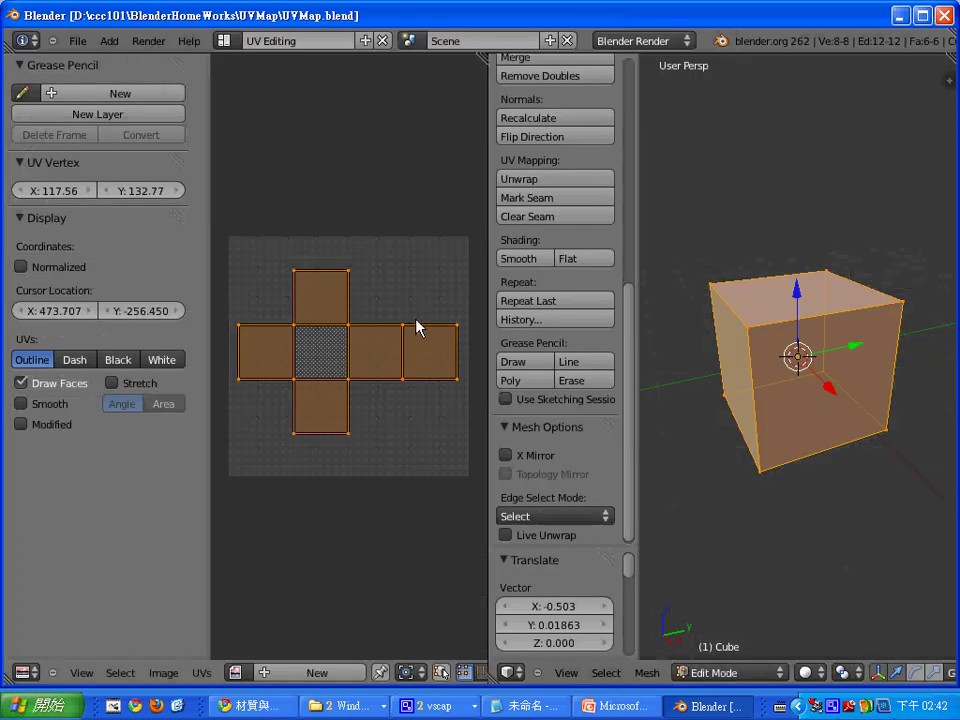
Export the UV layout via UVs > Export UV Layout as a 1024 × 1024 UVMap.png.
{"action": "left_click", "coordinate": [203, 672]}
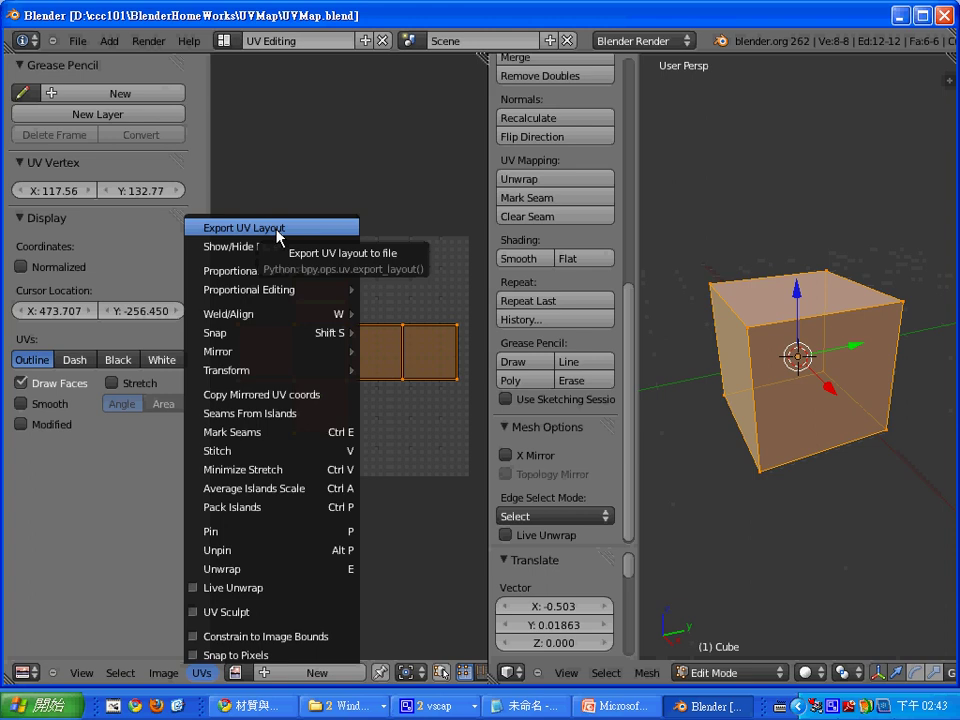
{"action": "left_click", "coordinate": [279, 230]}
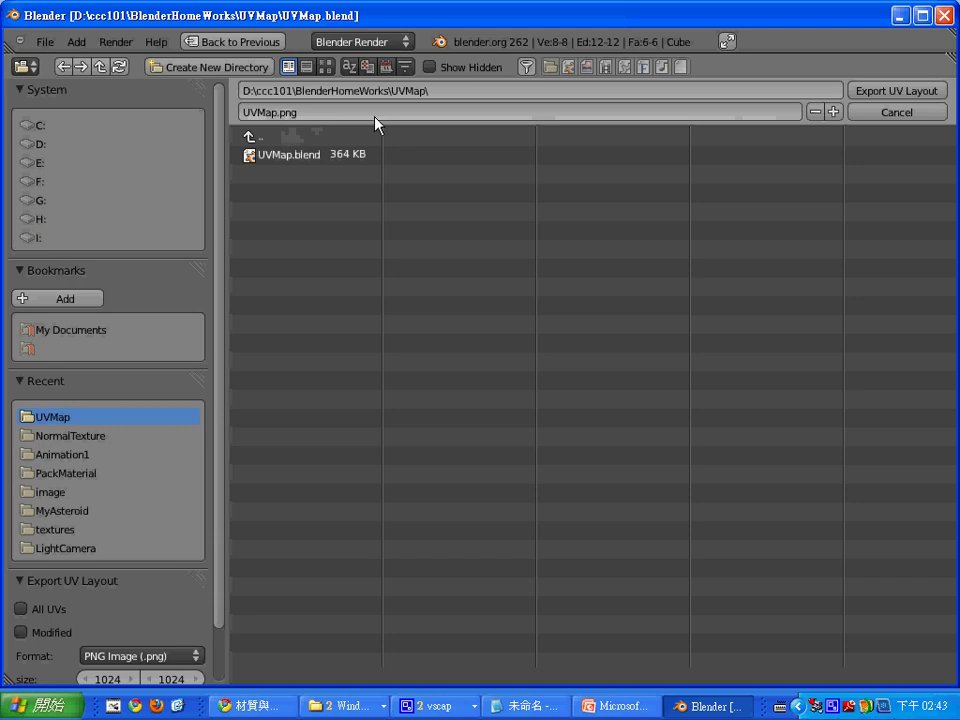
{"action": "left_click", "coordinate": [879, 93]}
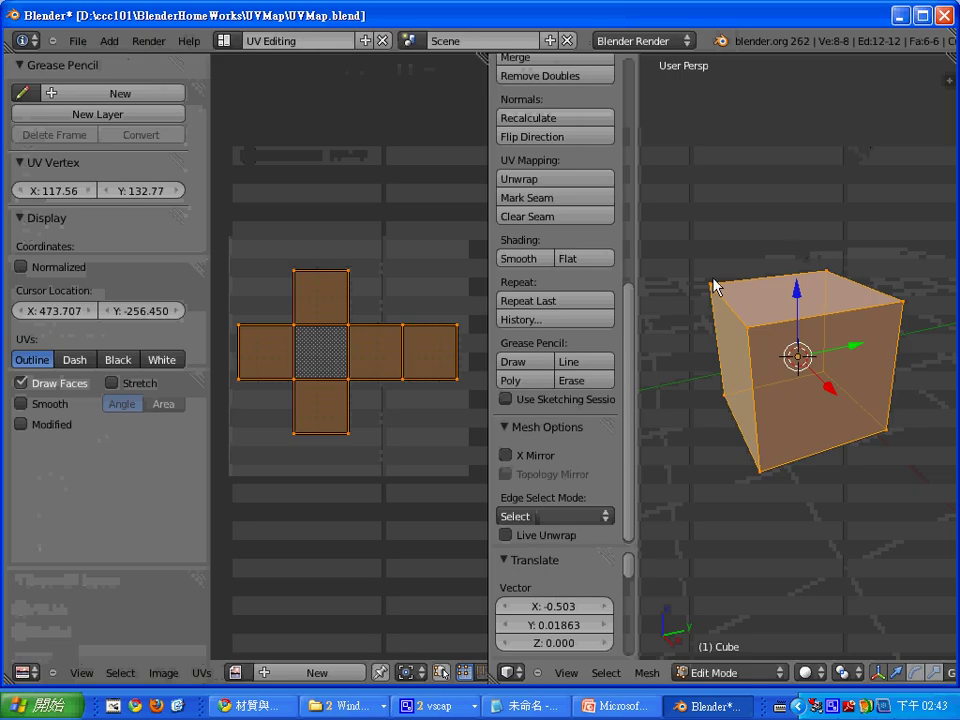
{"action": "left_click", "coordinate": [333, 710]}
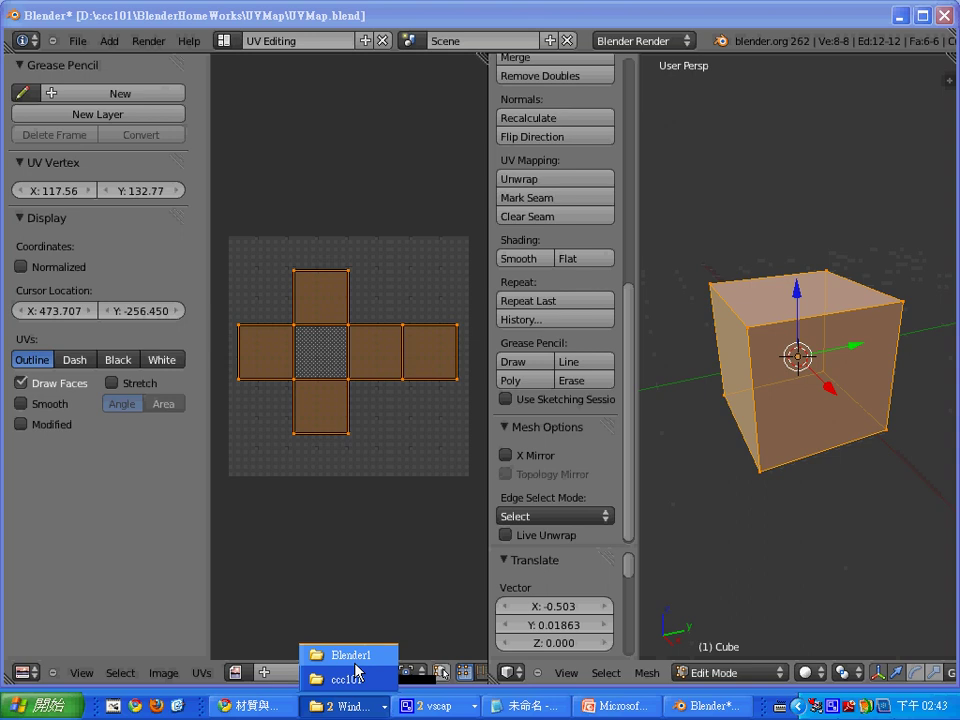
Browse from the Blender1 folder to BlenderHomeWorks\UVMap and open UVMap.png.
{"action": "left_click", "coordinate": [356, 662]}
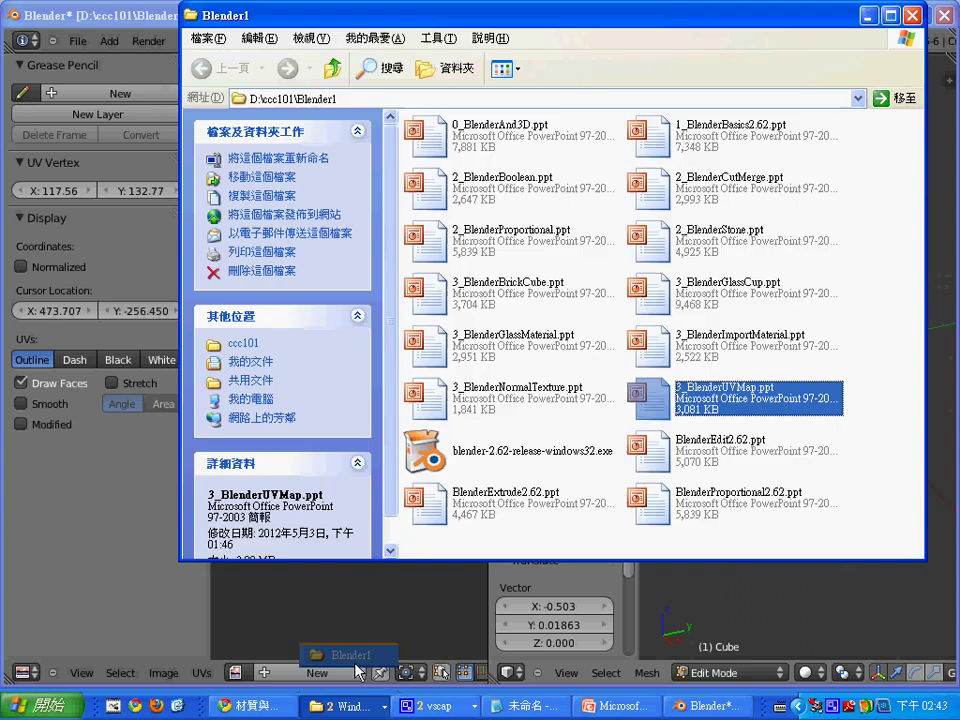
{"action": "left_click", "coordinate": [334, 70]}
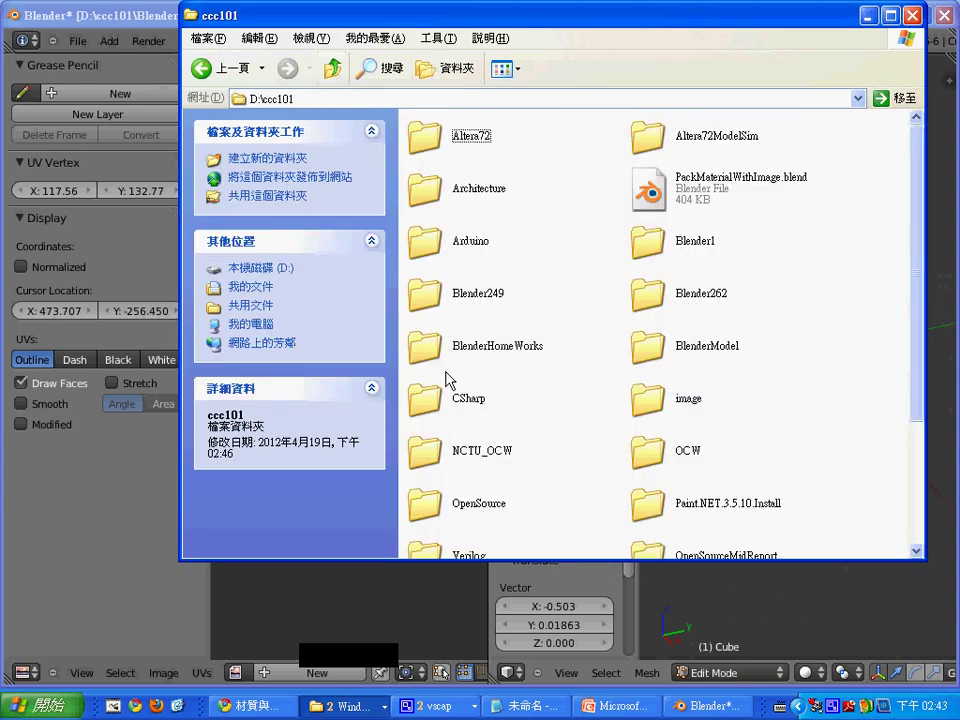
{"action": "double_click", "coordinate": [470, 345]}
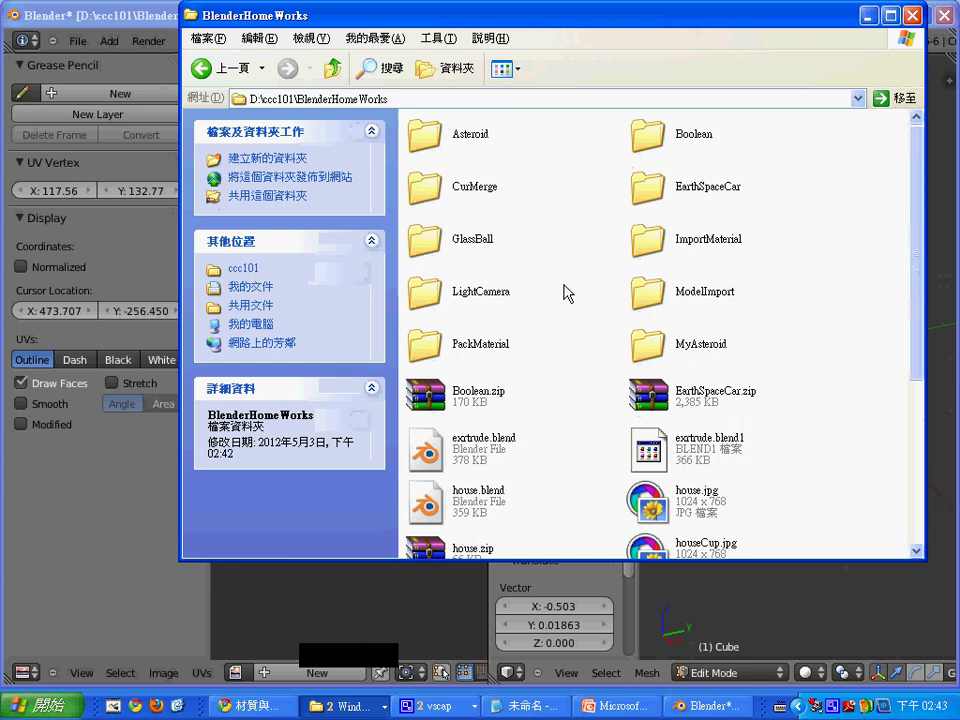
{"action": "scroll", "coordinate": [568, 293], "scroll_direction": "down", "scroll_amount": 5}
{"action": "double_click", "coordinate": [455, 528]}
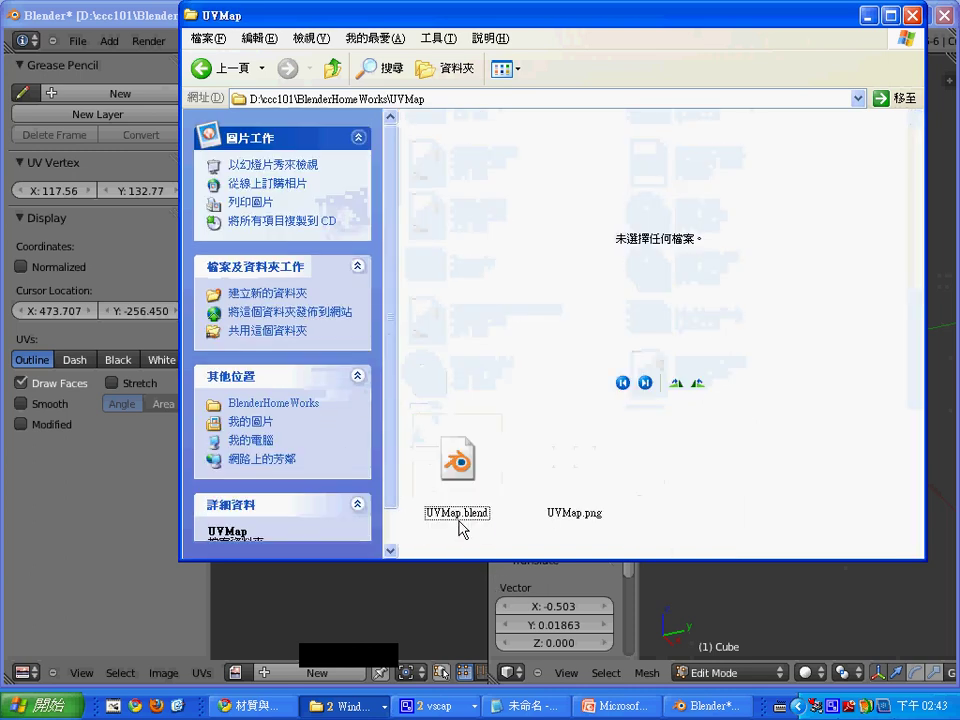
{"action": "left_click", "coordinate": [588, 476]}
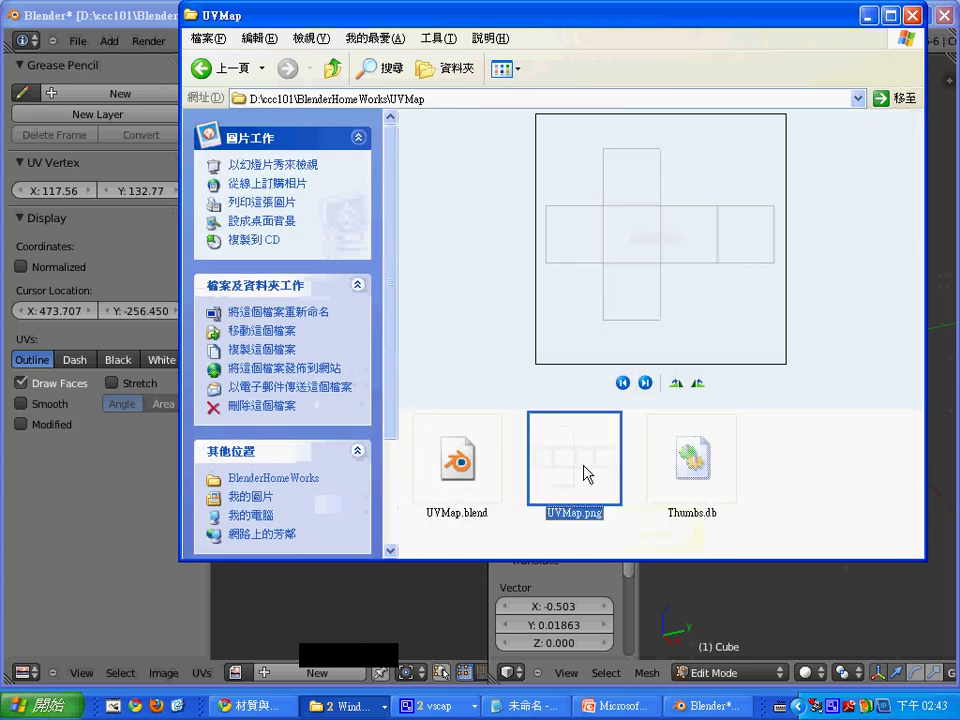
{"action": "double_click", "coordinate": [588, 476]}
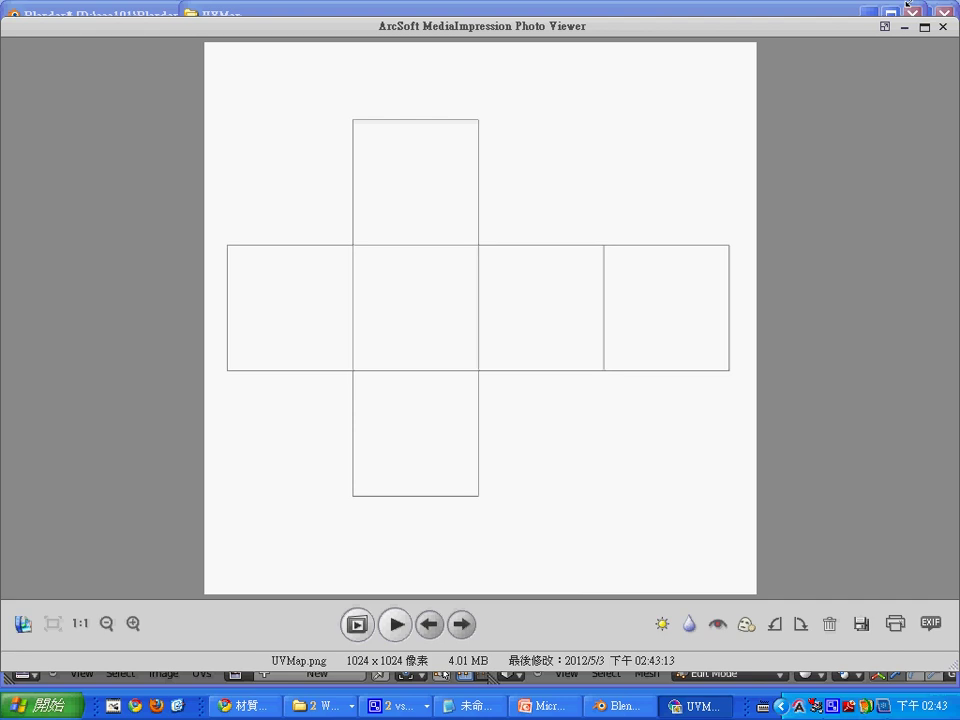
Close the photo viewer after checking the exported cross-shaped UV net.
{"action": "left_click", "coordinate": [943, 28]}
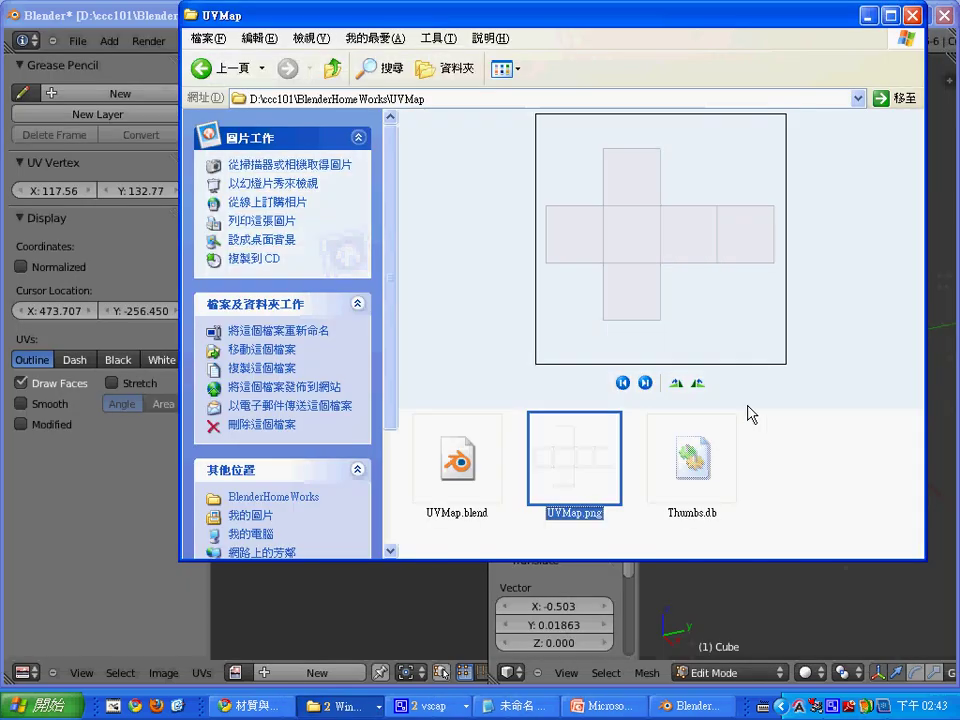
Open UVMap.png with Paint.NET from its right-click Open With menu.
{"action": "right_click", "coordinate": [587, 476]}
{"action": "mouse_move", "coordinate": [633, 261]}
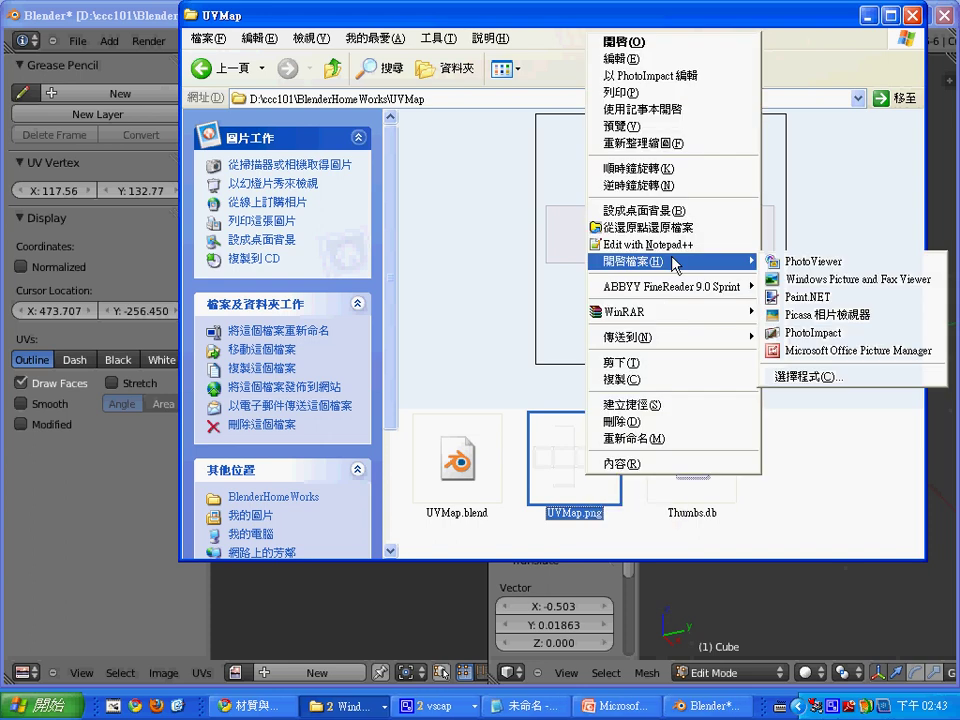
{"action": "left_click", "coordinate": [811, 298]}
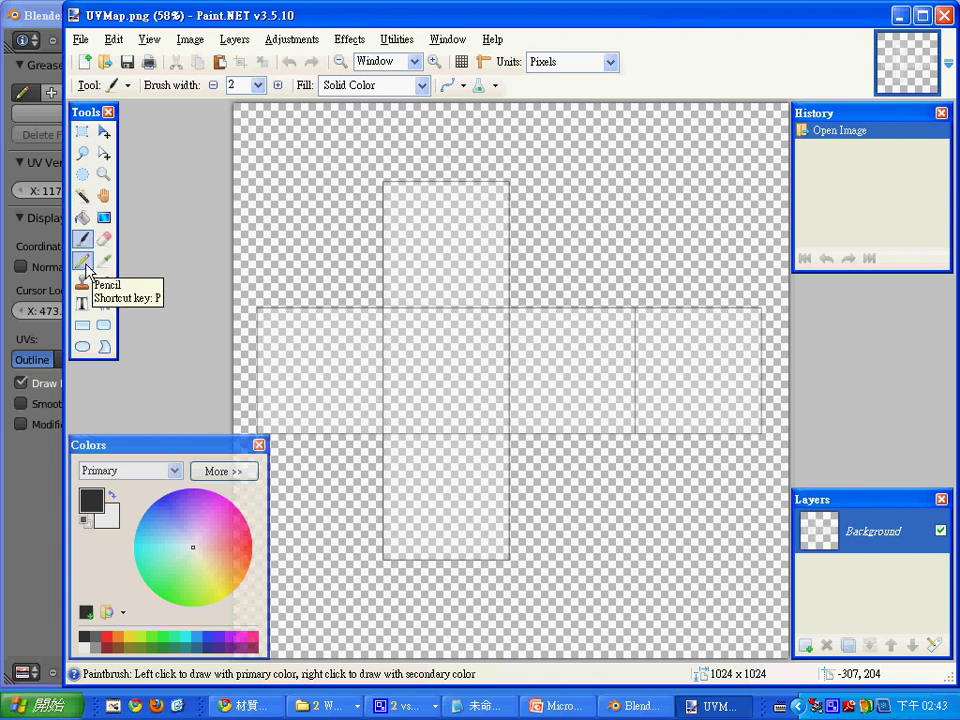
Draw a black pencil test line on the top square, then undo it.
{"action": "left_click", "coordinate": [84, 264]}
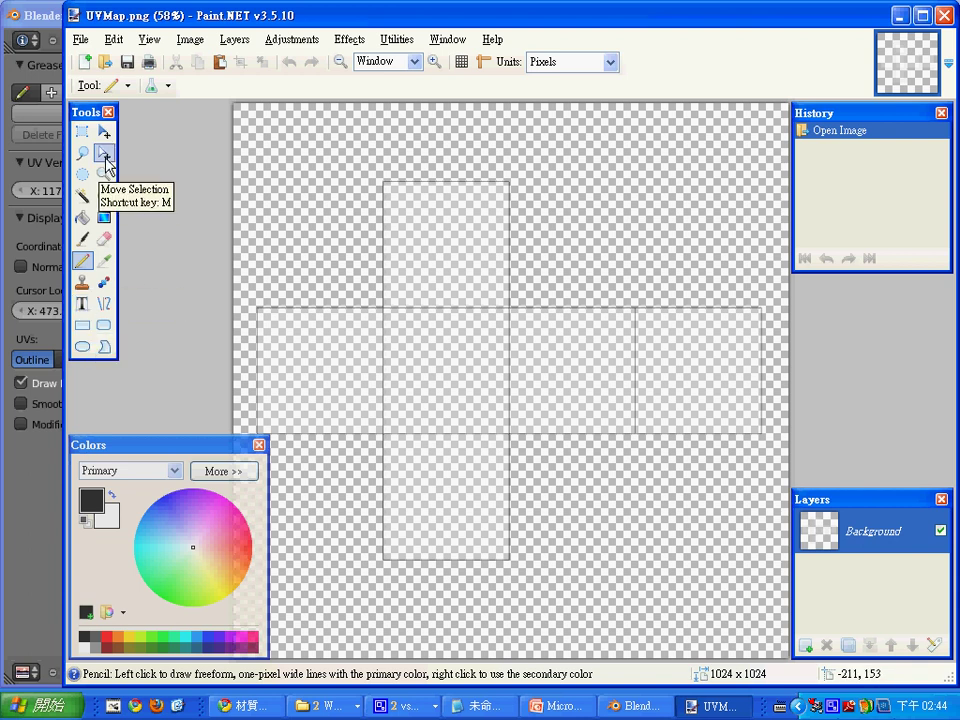
{"action": "left_click", "coordinate": [99, 637]}
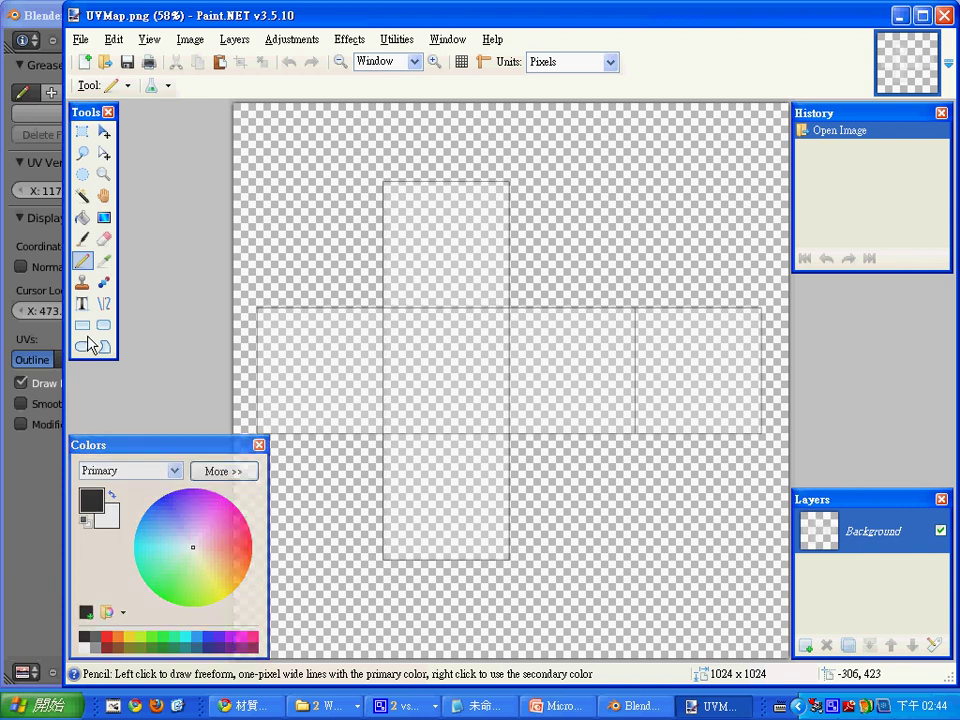
{"action": "left_click", "coordinate": [209, 471]}
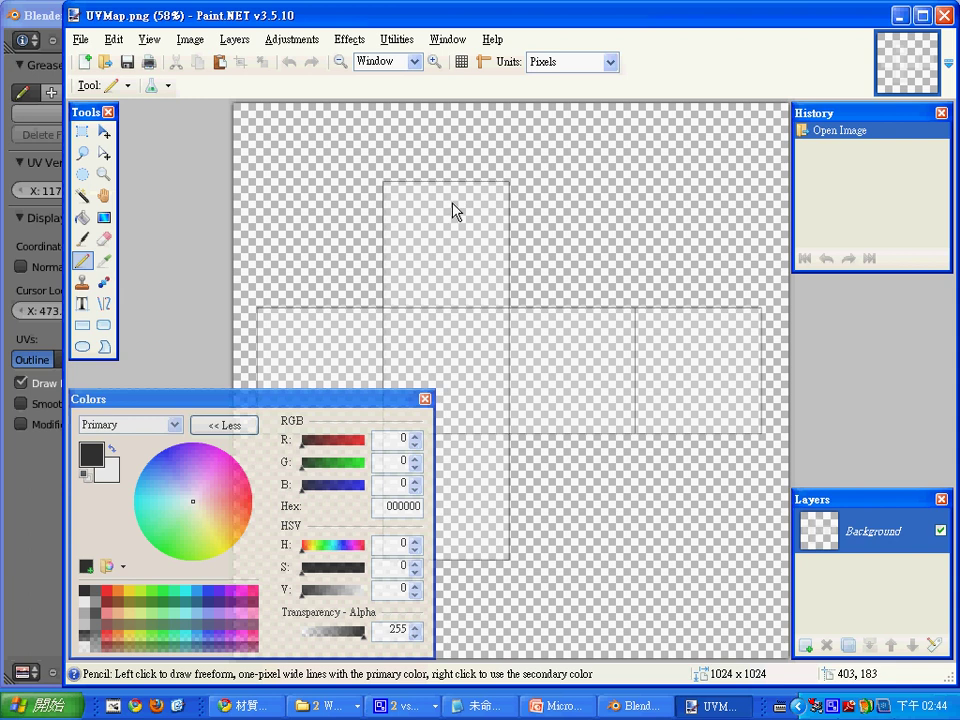
{"action": "left_click_drag", "start_coordinate": [452, 203], "coordinate": [452, 272]}
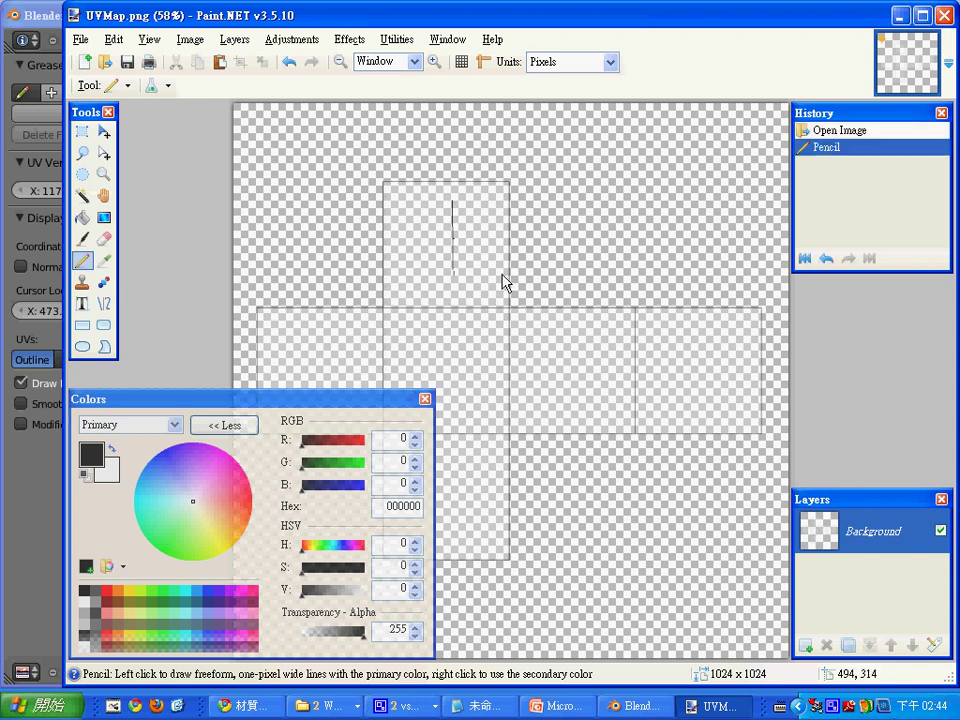
{"action": "key", "text": "ctrl+z"}
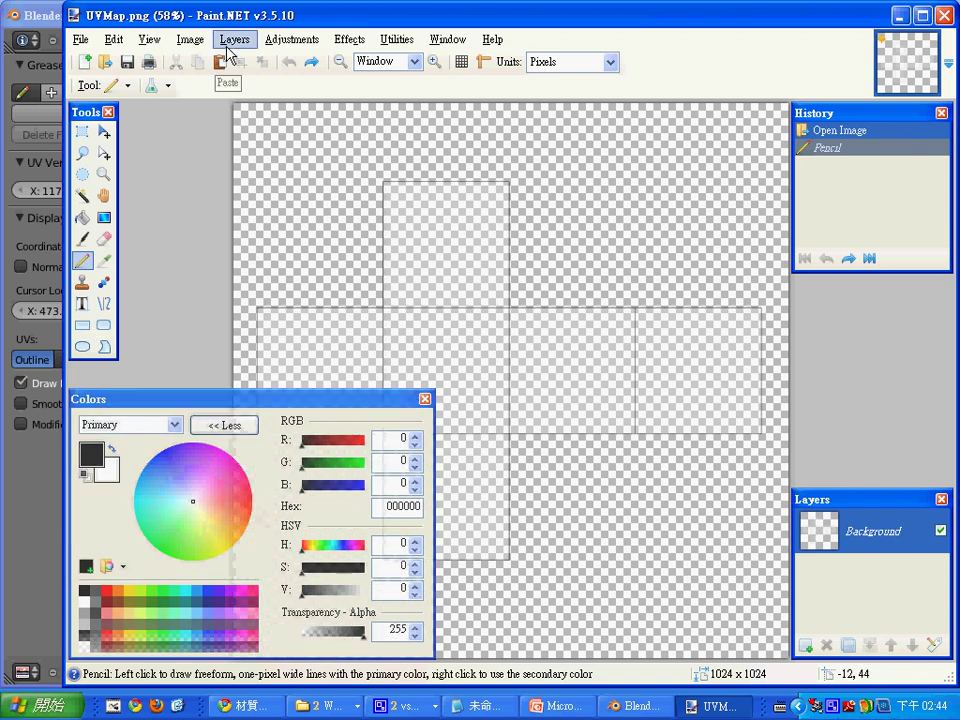
{"action": "left_click", "coordinate": [188, 40]}
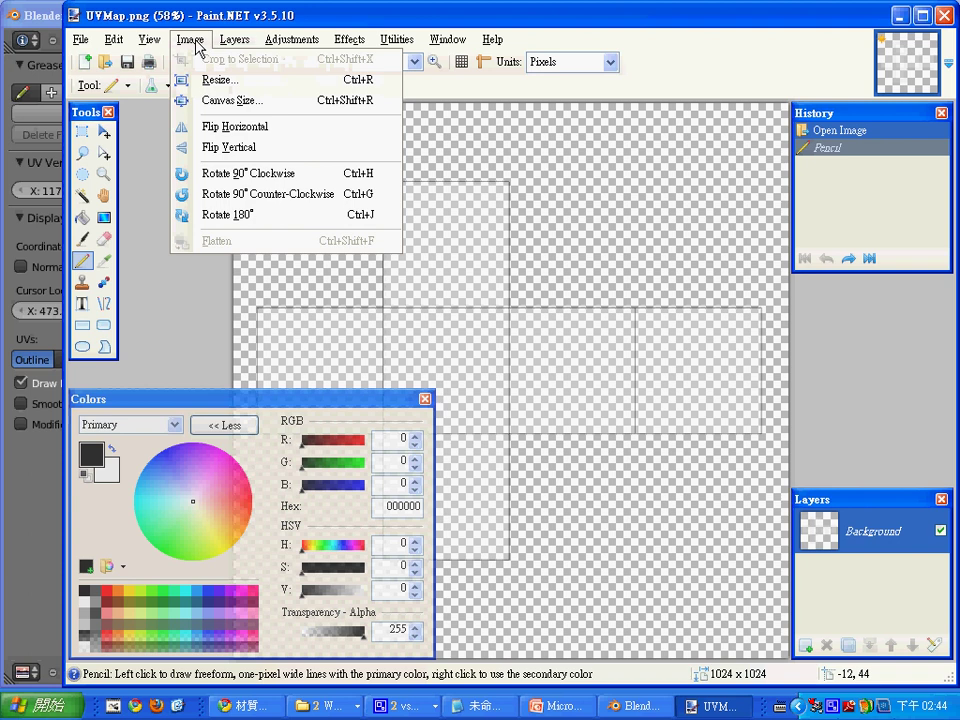
{"action": "left_click", "coordinate": [63, 85]}
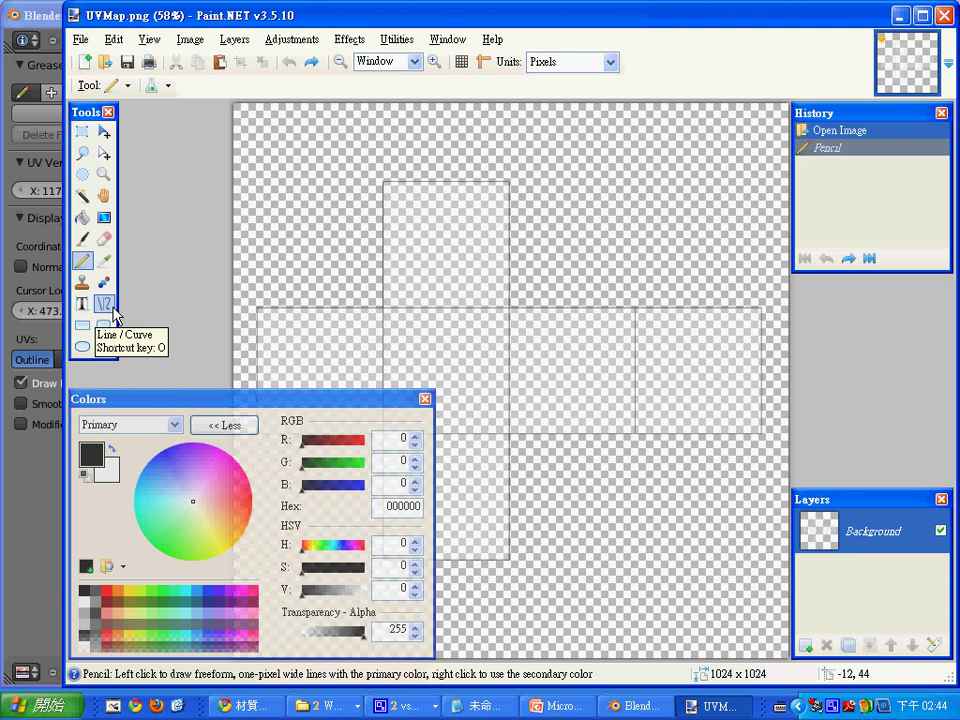
Choose the Line/Curve tool, review its dash and cap styles, and set brush width to 9.
{"action": "left_click", "coordinate": [111, 314]}
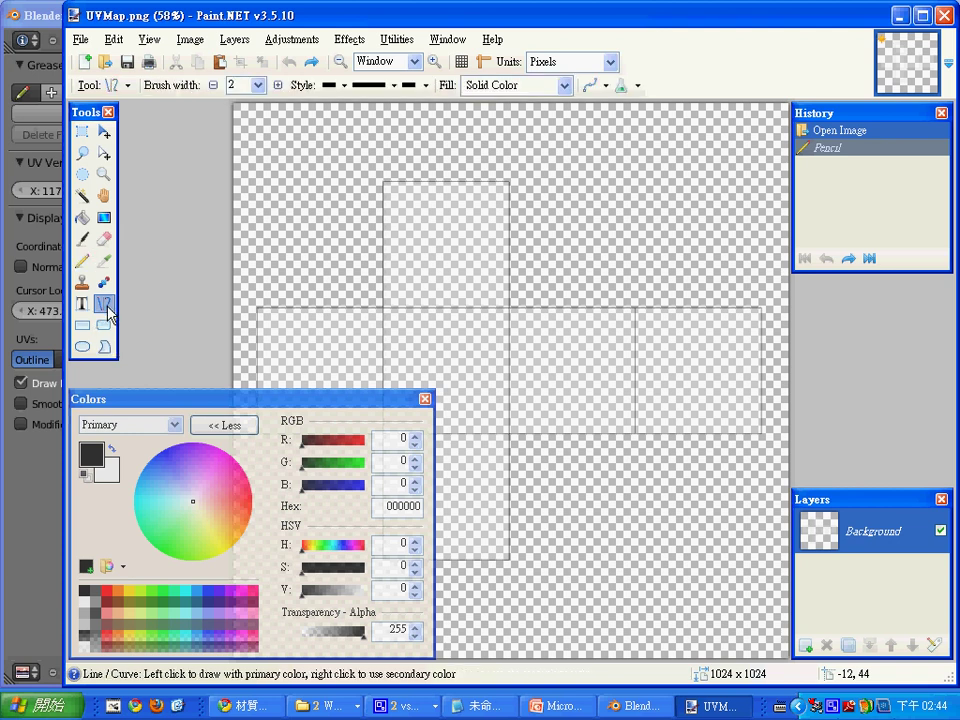
{"action": "left_click", "coordinate": [396, 92]}
{"action": "left_click", "coordinate": [426, 85]}
{"action": "left_click", "coordinate": [426, 85]}
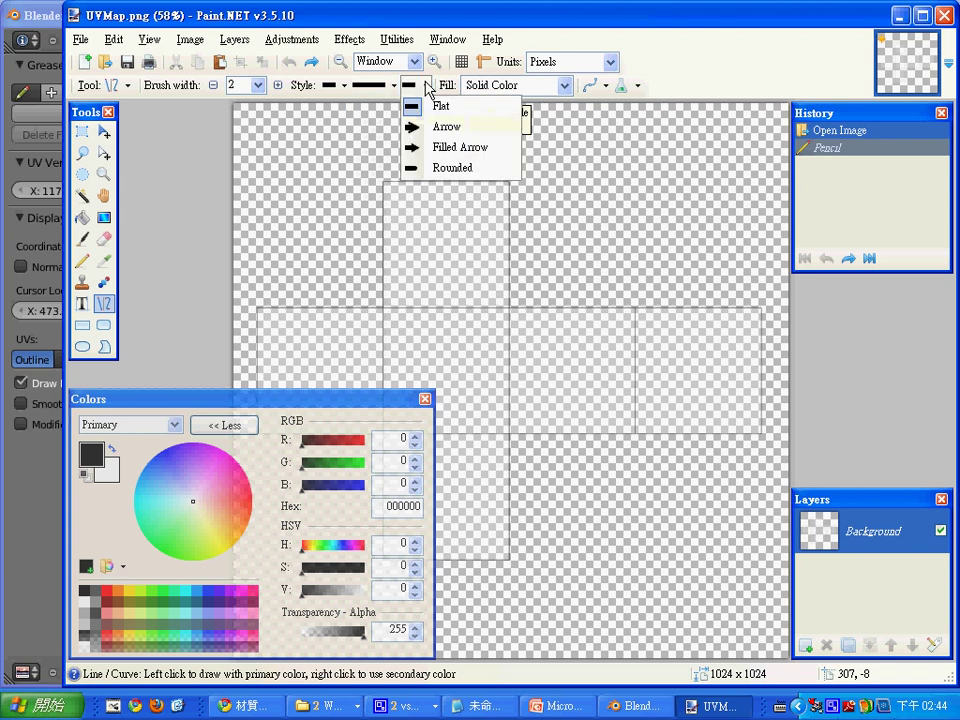
{"action": "left_click", "coordinate": [428, 88]}
{"action": "left_click", "coordinate": [346, 85]}
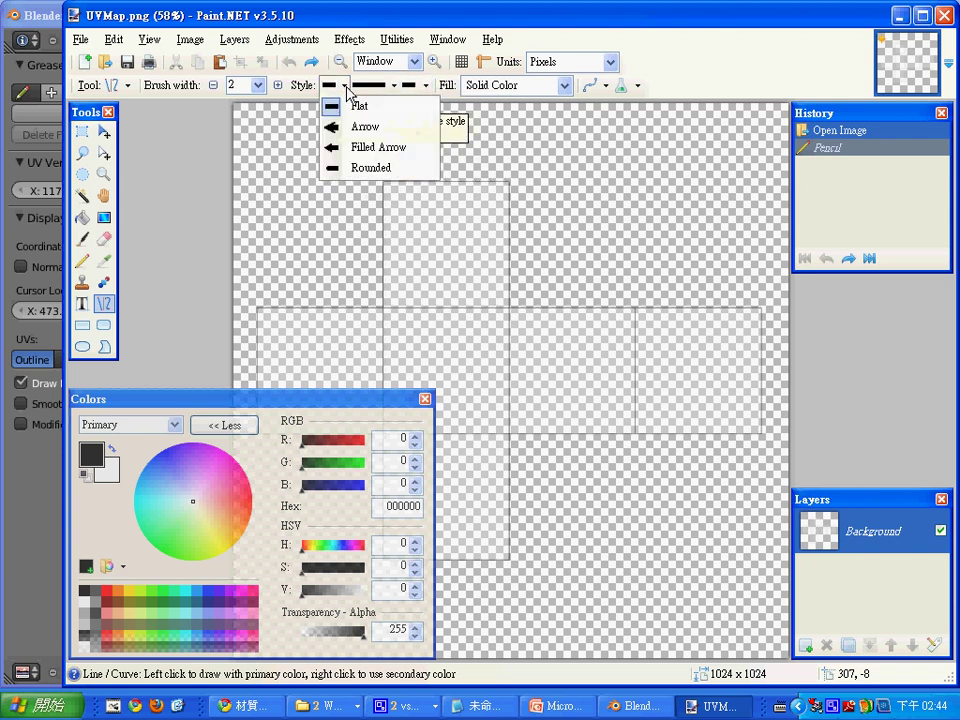
{"action": "left_click", "coordinate": [258, 85]}
{"action": "left_click", "coordinate": [258, 85]}
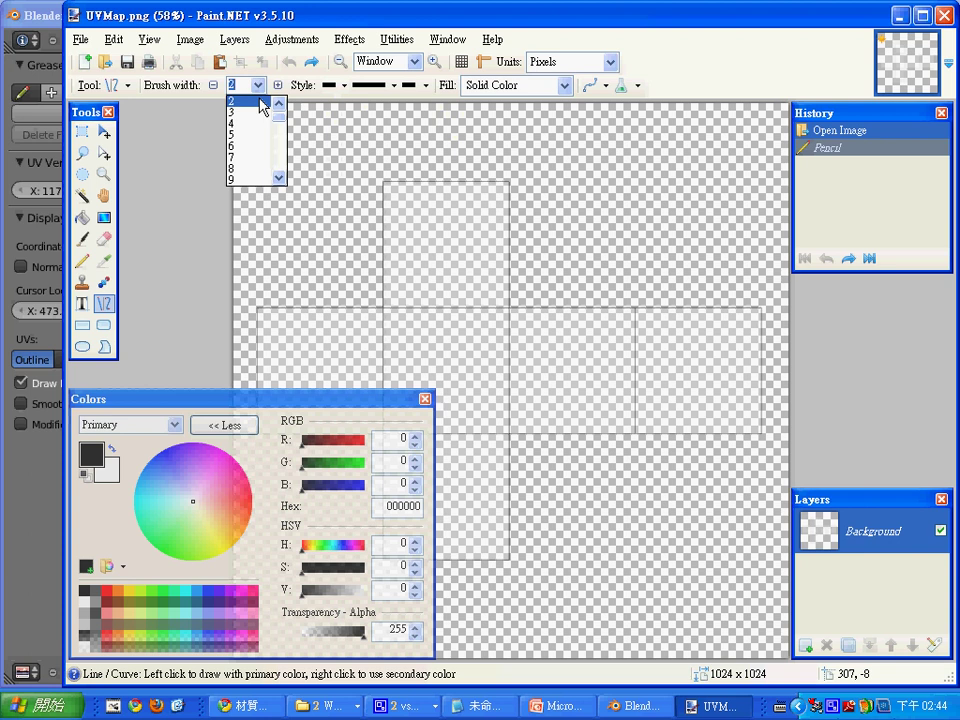
{"action": "left_click", "coordinate": [265, 181]}
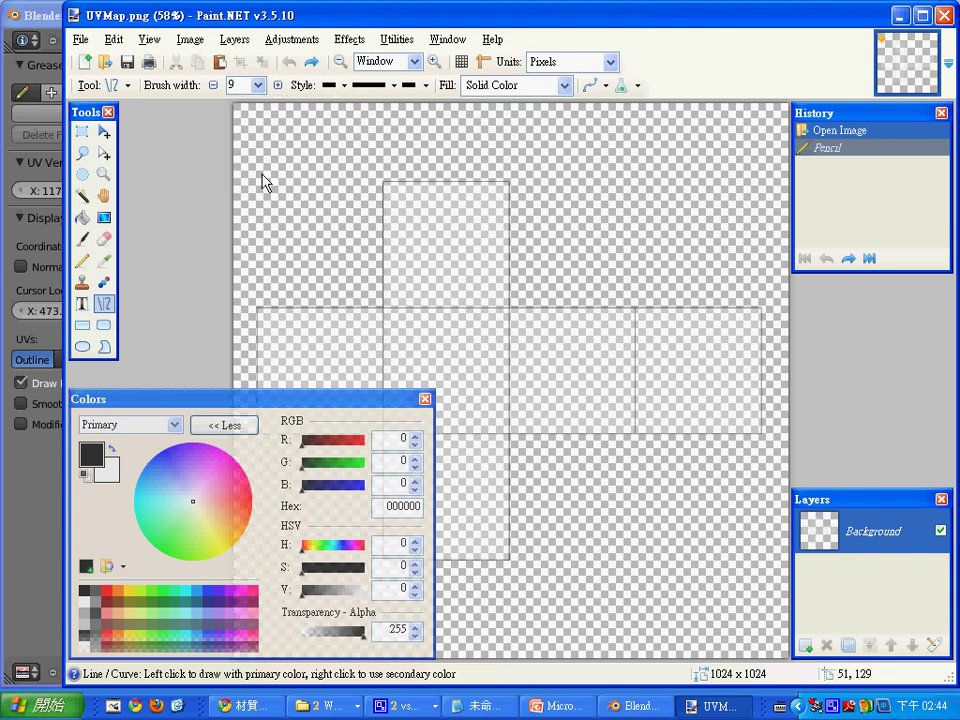
{"action": "left_click", "coordinate": [83, 260]}
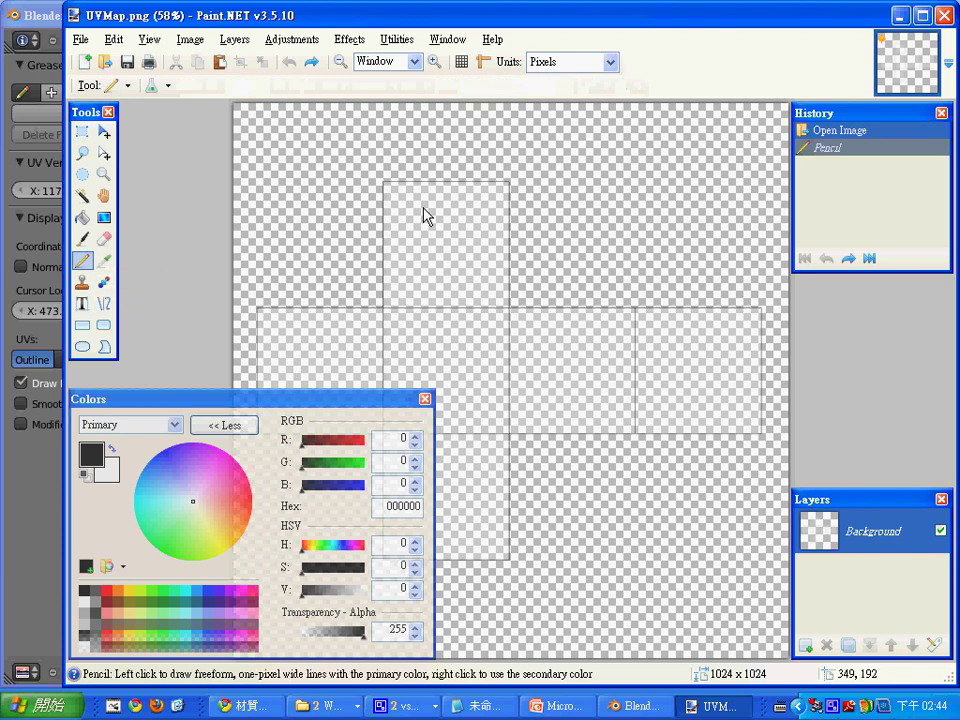
Try and undo short test strokes on the top face, then pick the Ellipse shape tool.
{"action": "left_click_drag", "start_coordinate": [421, 206], "coordinate": [447, 203]}
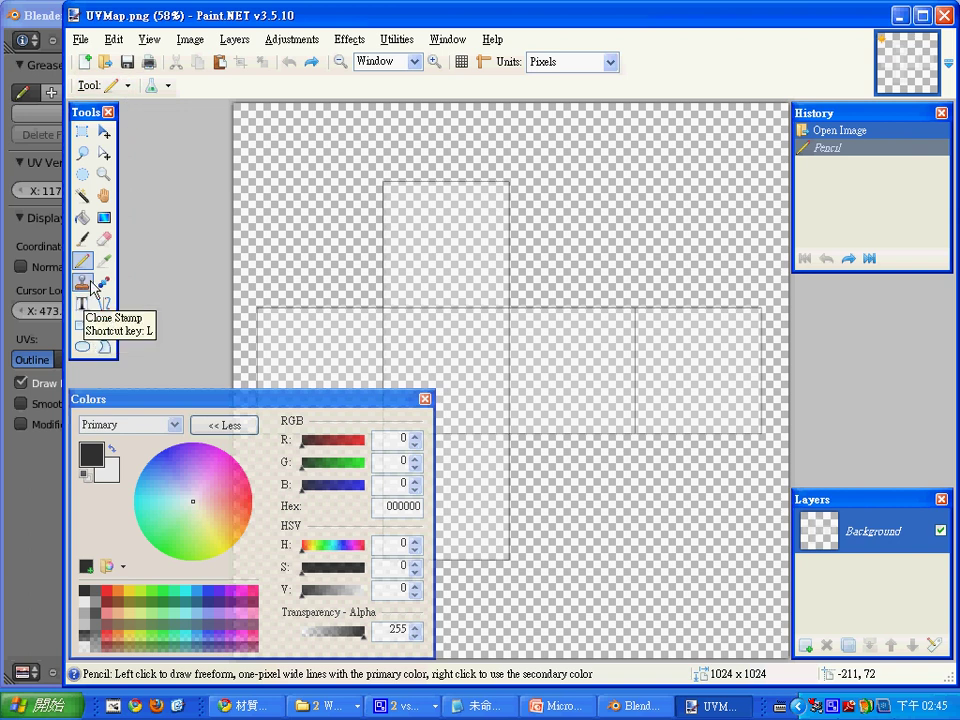
{"action": "left_click", "coordinate": [106, 308]}
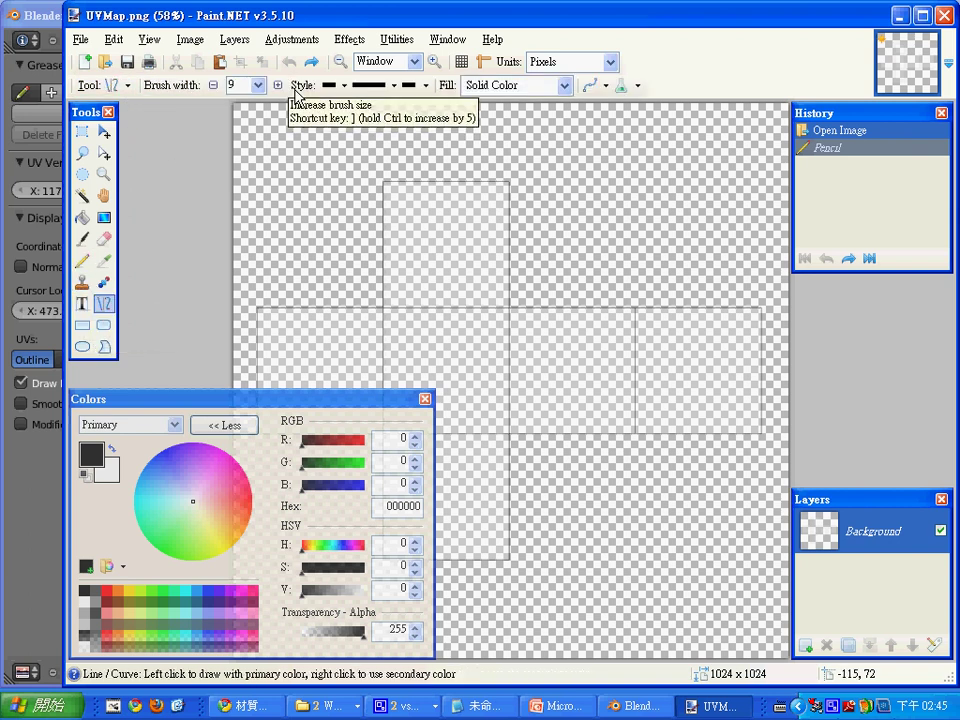
{"action": "left_click_drag", "start_coordinate": [424, 208], "coordinate": [448, 221]}
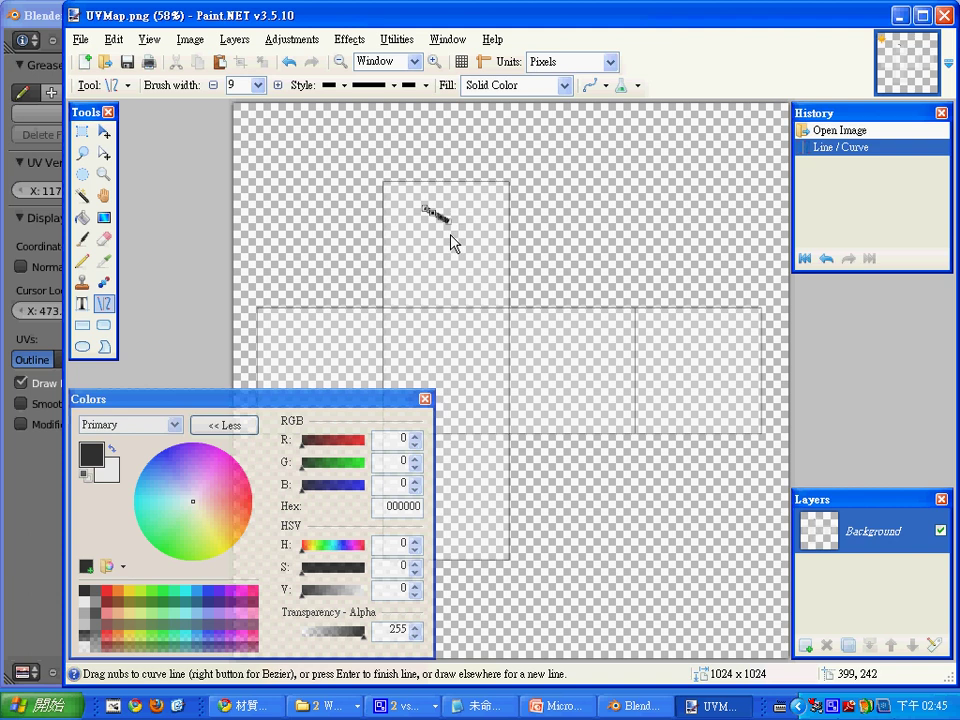
{"action": "key", "text": "ctrl+z"}
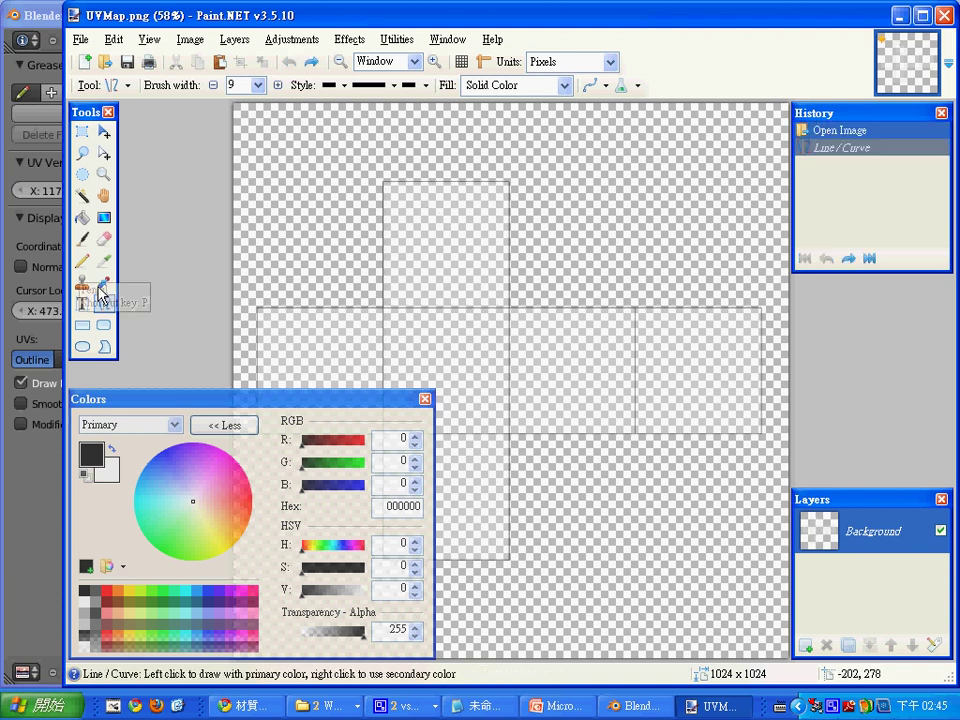
{"action": "left_click", "coordinate": [104, 326]}
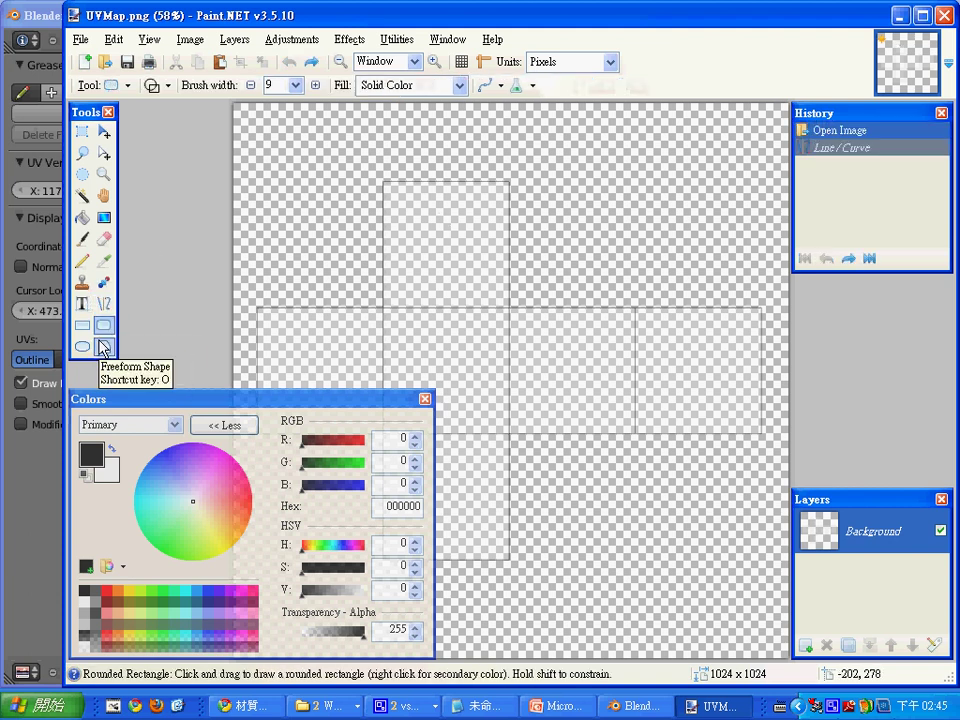
{"action": "left_click", "coordinate": [92, 347]}
Draw ellipse pips for one on the top face, two in the centre, and the three-pip face.
{"action": "left_click_drag", "start_coordinate": [423, 204], "coordinate": [474, 262]}
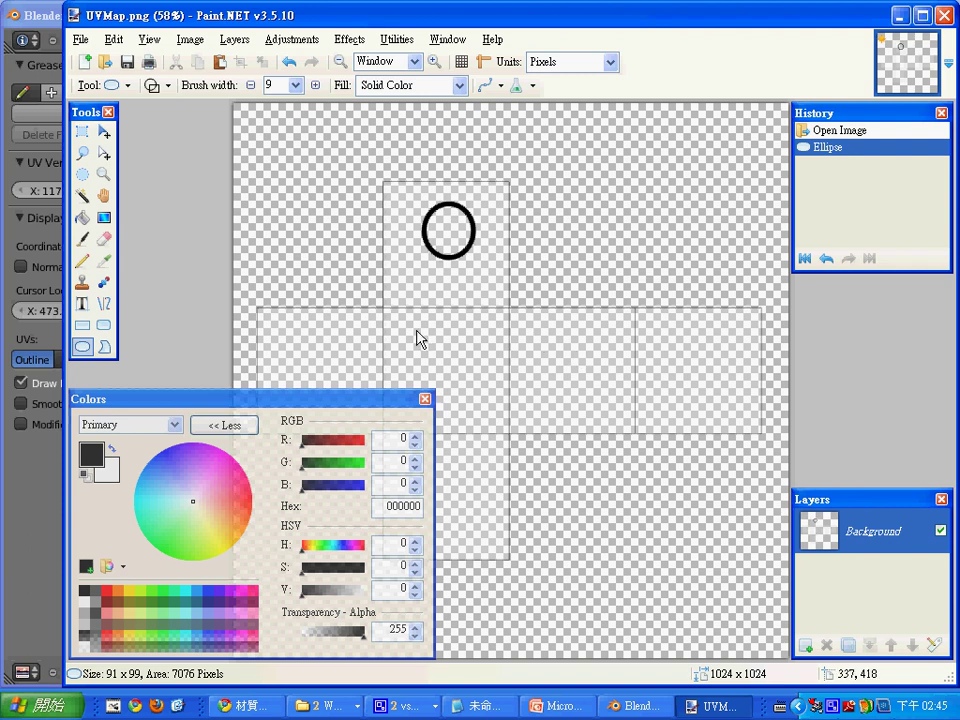
{"action": "left_click_drag", "start_coordinate": [398, 349], "coordinate": [429, 382]}
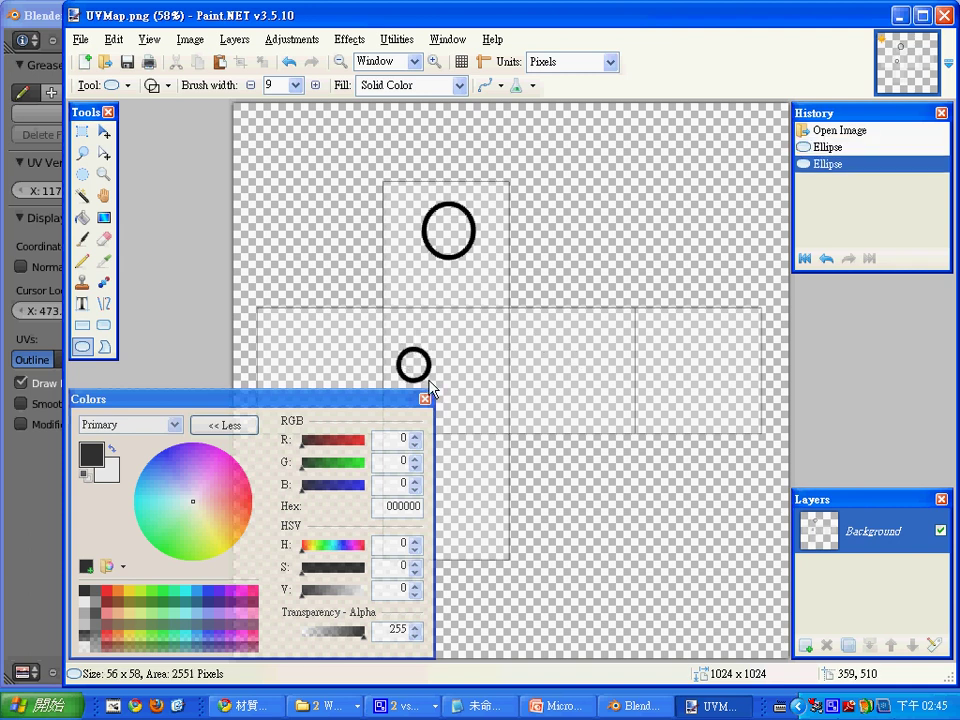
{"action": "left_click", "coordinate": [245, 427]}
{"action": "left_click_drag", "start_coordinate": [460, 349], "coordinate": [490, 388]}
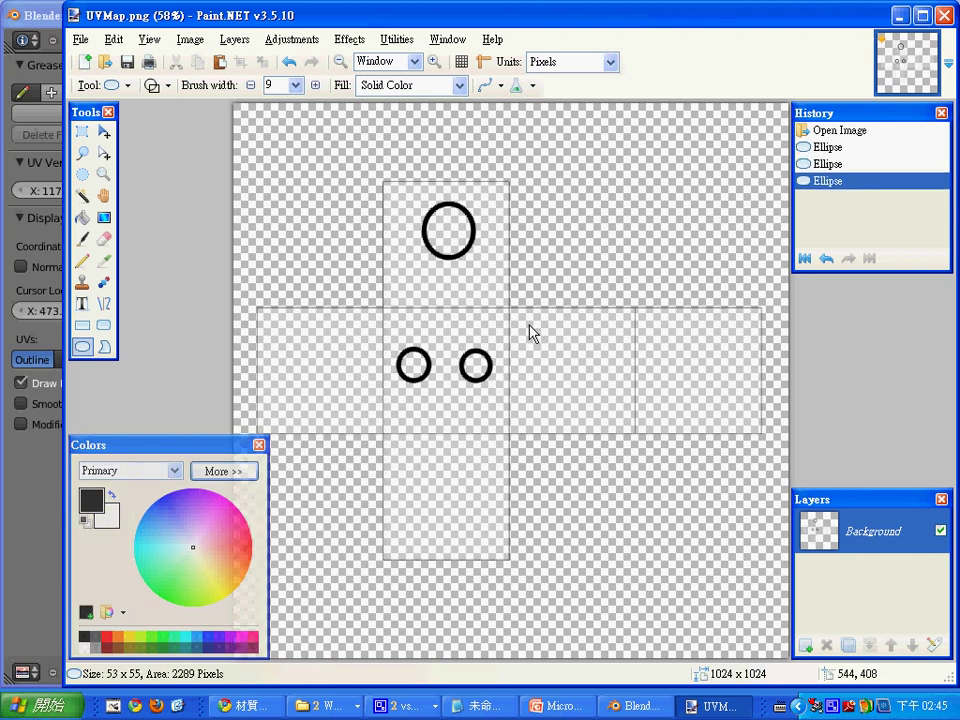
{"action": "mouse_move", "coordinate": [528, 322]}
{"action": "left_mouse_down"}
{"action": "mouse_move", "coordinate": [580, 356]}
{"action": "mouse_move", "coordinate": [553, 362]}
{"action": "mouse_move", "coordinate": [557, 420]}
{"action": "left_mouse_up"}
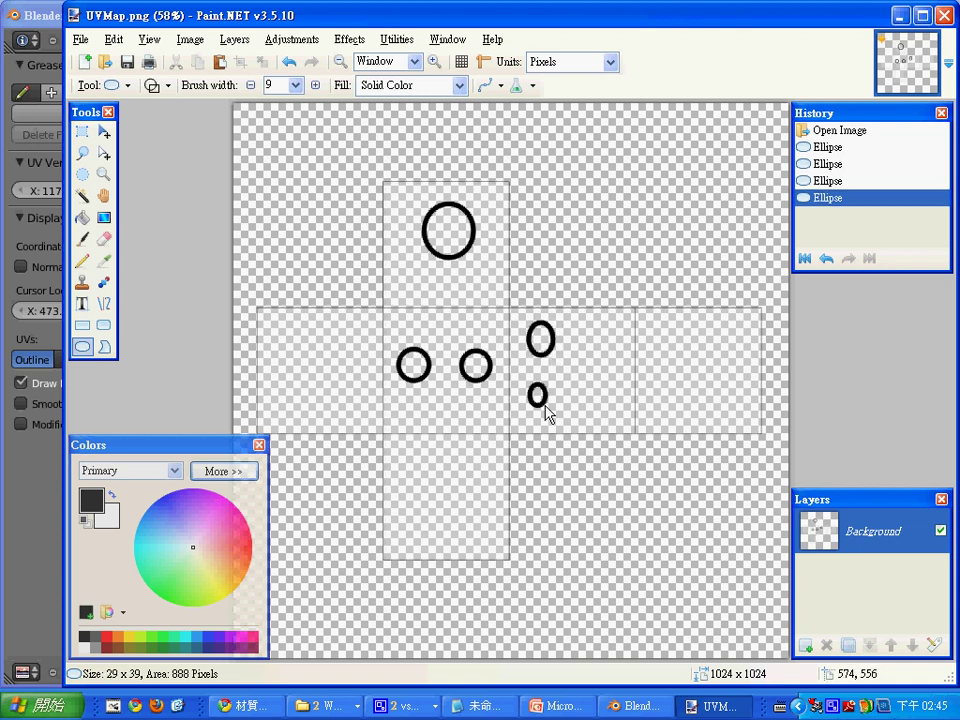
{"action": "left_click_drag", "start_coordinate": [587, 354], "coordinate": [618, 393]}
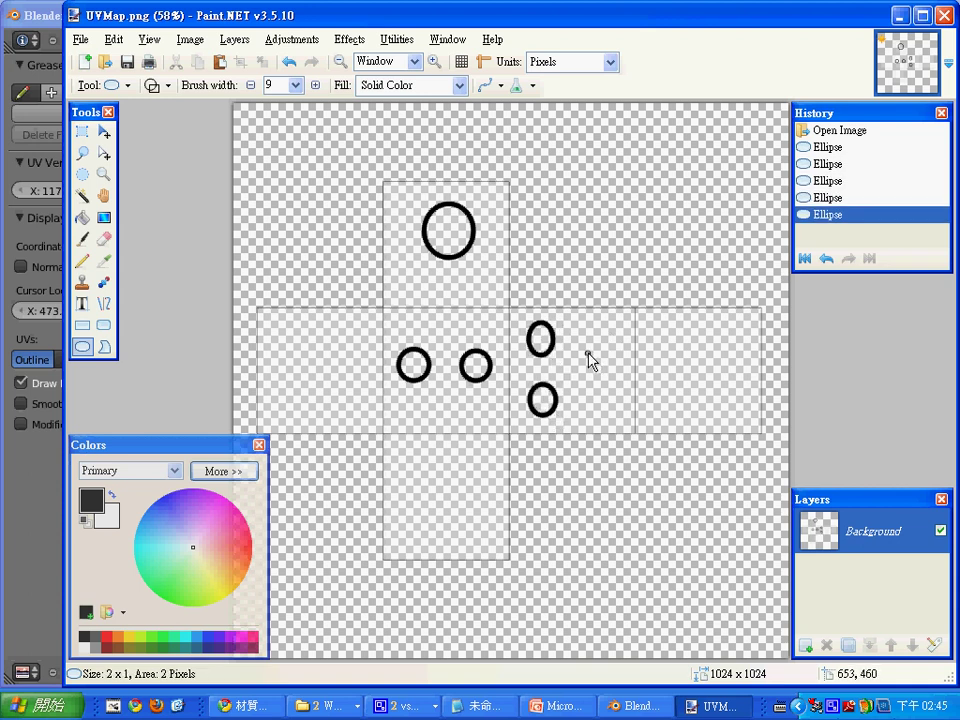
Add the four-pip right face, five-pip left face and six-pip bottom face.
{"action": "mouse_move", "coordinate": [659, 324]}
{"action": "left_mouse_down"}
{"action": "mouse_move", "coordinate": [692, 358]}
{"action": "mouse_move", "coordinate": [743, 358]}
{"action": "left_mouse_up"}
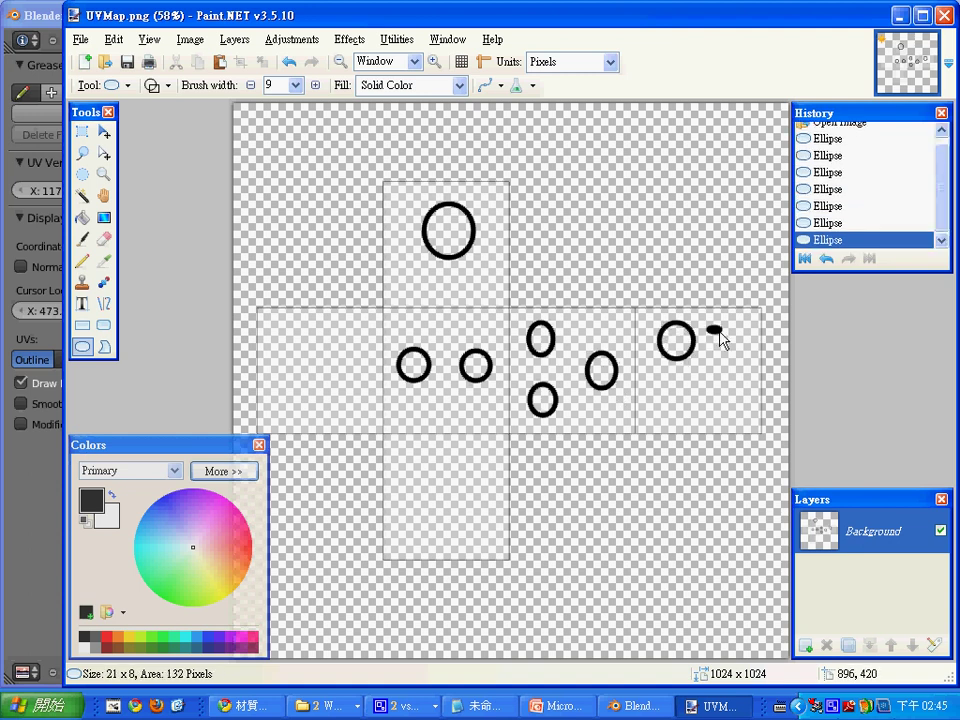
{"action": "mouse_move", "coordinate": [663, 382]}
{"action": "left_mouse_down"}
{"action": "mouse_move", "coordinate": [686, 419]}
{"action": "mouse_move", "coordinate": [743, 425]}
{"action": "left_mouse_up"}
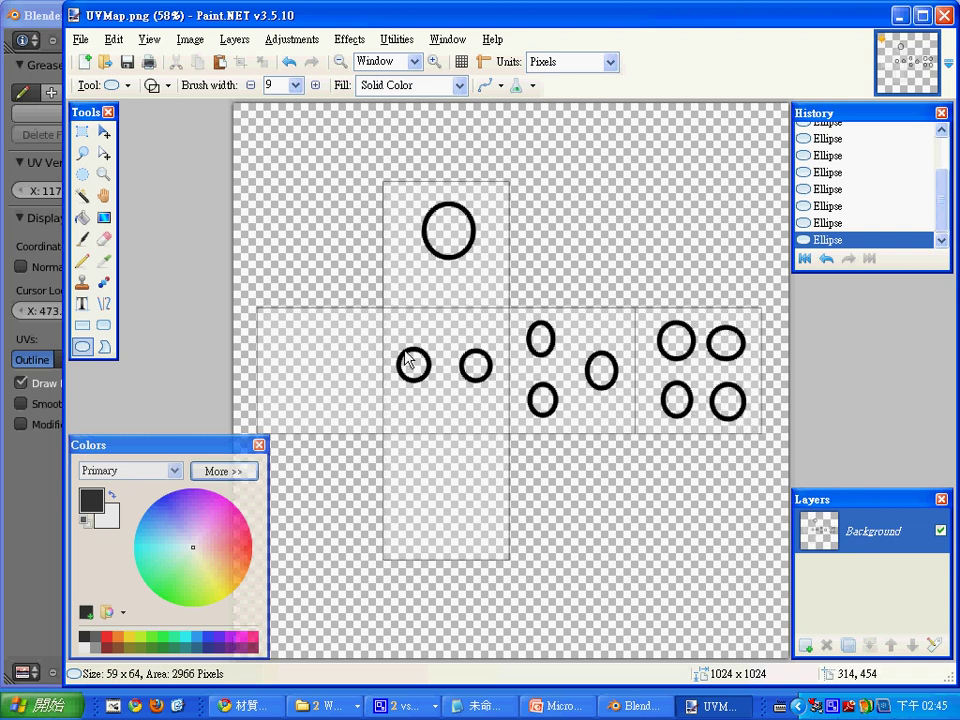
{"action": "mouse_move", "coordinate": [278, 324]}
{"action": "left_mouse_down"}
{"action": "mouse_move", "coordinate": [307, 358]}
{"action": "mouse_move", "coordinate": [375, 364]}
{"action": "mouse_move", "coordinate": [366, 358]}
{"action": "left_mouse_up"}
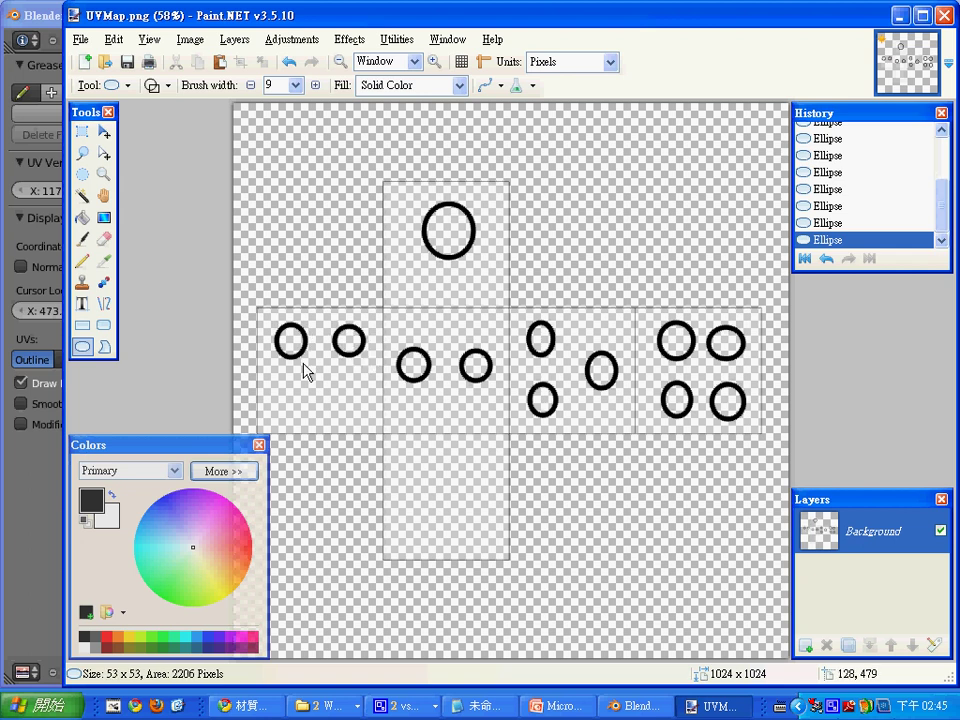
{"action": "mouse_move", "coordinate": [301, 361]}
{"action": "left_mouse_down"}
{"action": "mouse_move", "coordinate": [327, 371]}
{"action": "mouse_move", "coordinate": [330, 389]}
{"action": "mouse_move", "coordinate": [308, 423]}
{"action": "mouse_move", "coordinate": [349, 408]}
{"action": "mouse_move", "coordinate": [361, 422]}
{"action": "left_mouse_up"}
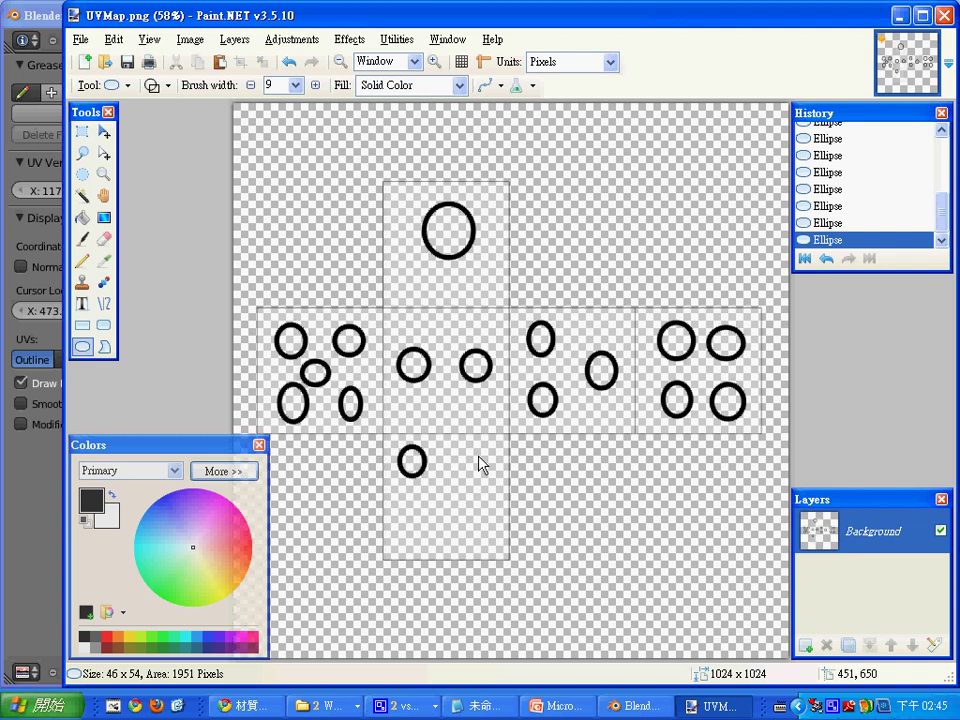
{"action": "mouse_move", "coordinate": [438, 448]}
{"action": "left_mouse_down"}
{"action": "mouse_move", "coordinate": [461, 480]}
{"action": "mouse_move", "coordinate": [497, 480]}
{"action": "left_mouse_up"}
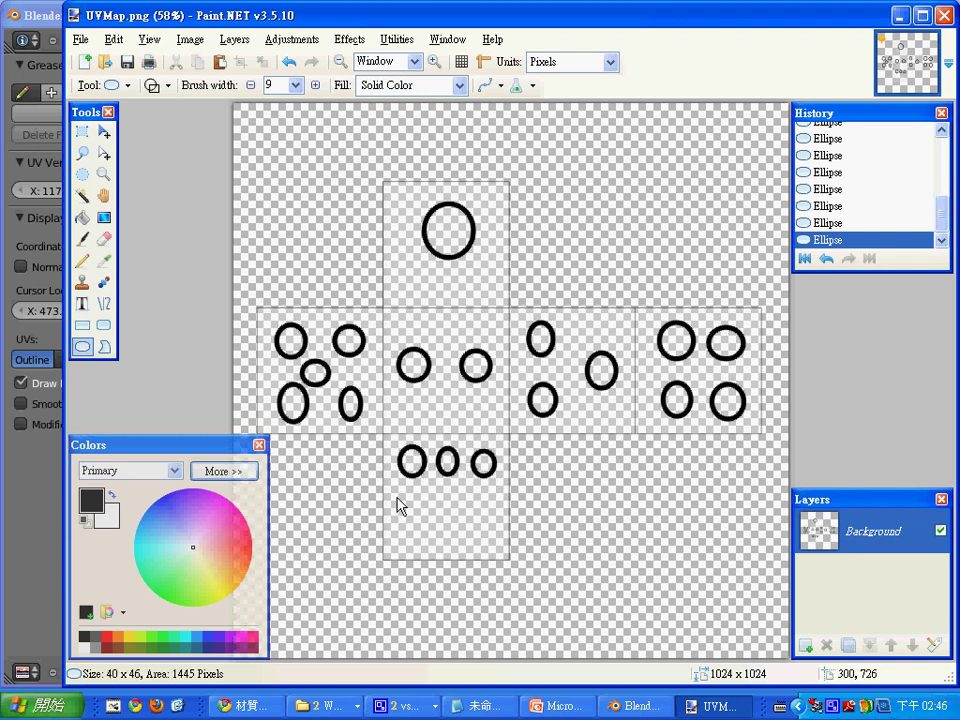
{"action": "mouse_move", "coordinate": [402, 504]}
{"action": "left_mouse_down"}
{"action": "mouse_move", "coordinate": [426, 537]}
{"action": "mouse_move", "coordinate": [500, 540]}
{"action": "left_mouse_up"}
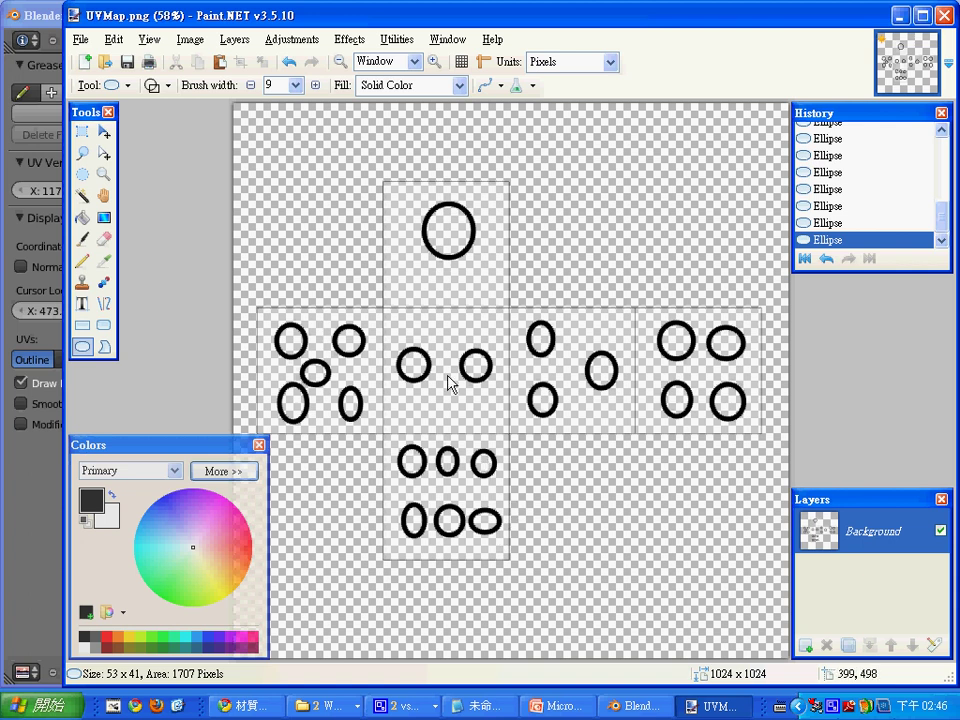
Save a copy of the painted net as UVMap2.png with default PNG settings.
{"action": "left_click", "coordinate": [113, 39]}
{"action": "left_click", "coordinate": [42, 36]}
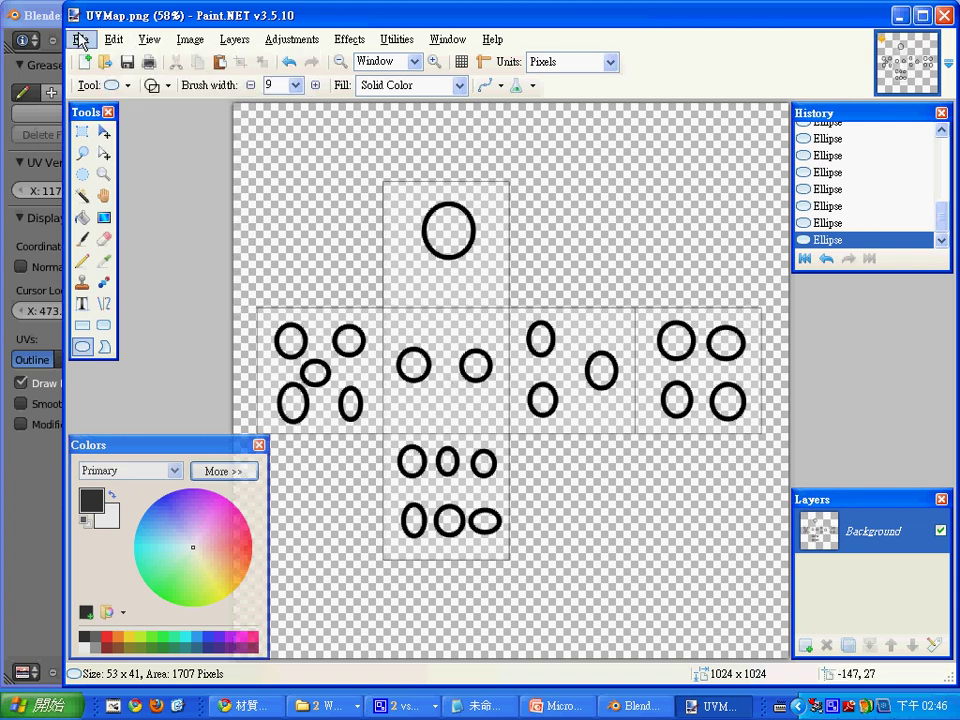
{"action": "left_click", "coordinate": [81, 40]}
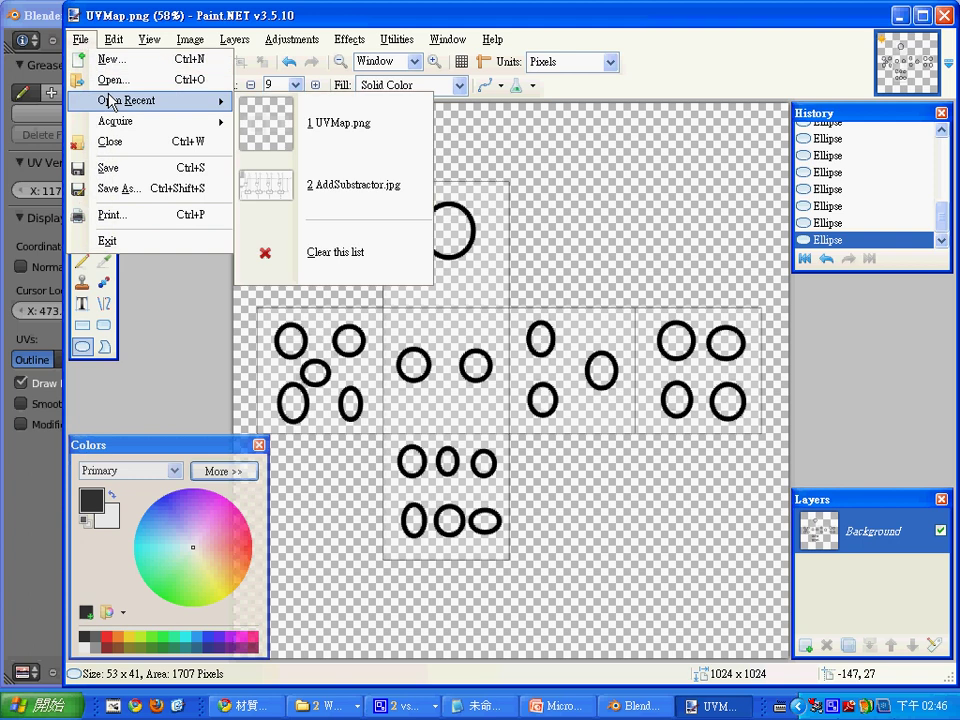
{"action": "left_click", "coordinate": [137, 189]}
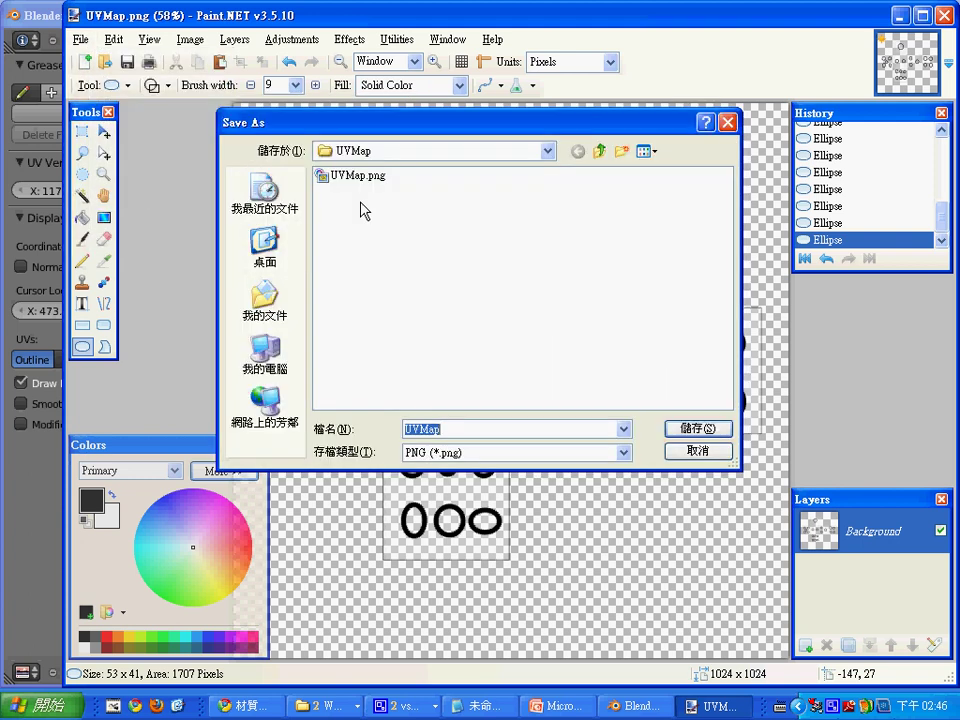
{"action": "left_click", "coordinate": [466, 432]}
{"action": "type", "text": "2"}
{"action": "left_click", "coordinate": [671, 426]}
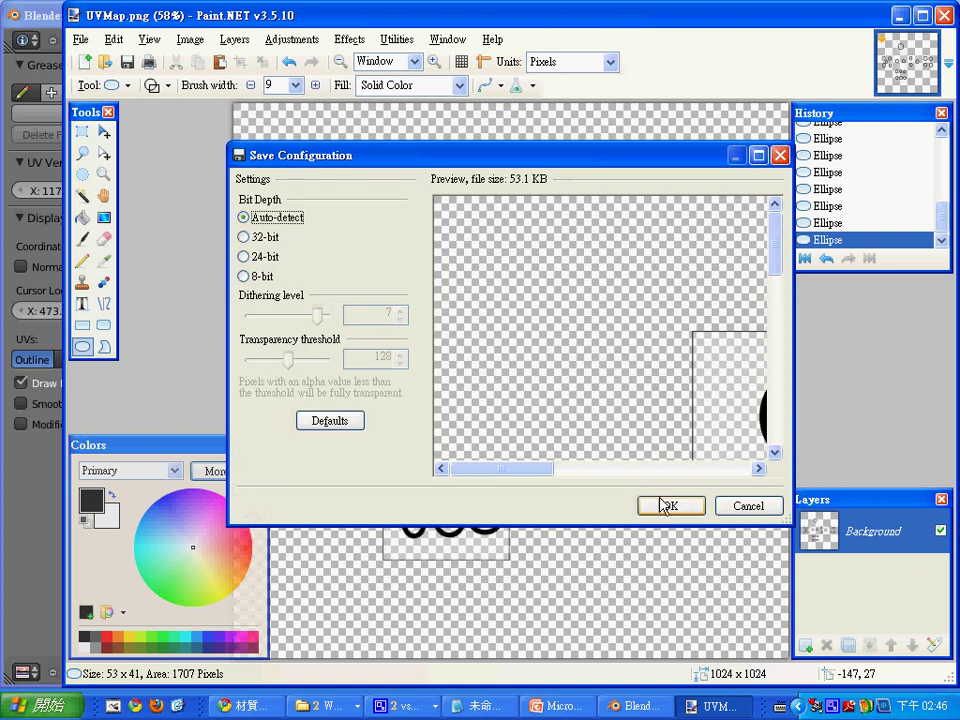
{"action": "left_click", "coordinate": [669, 505]}
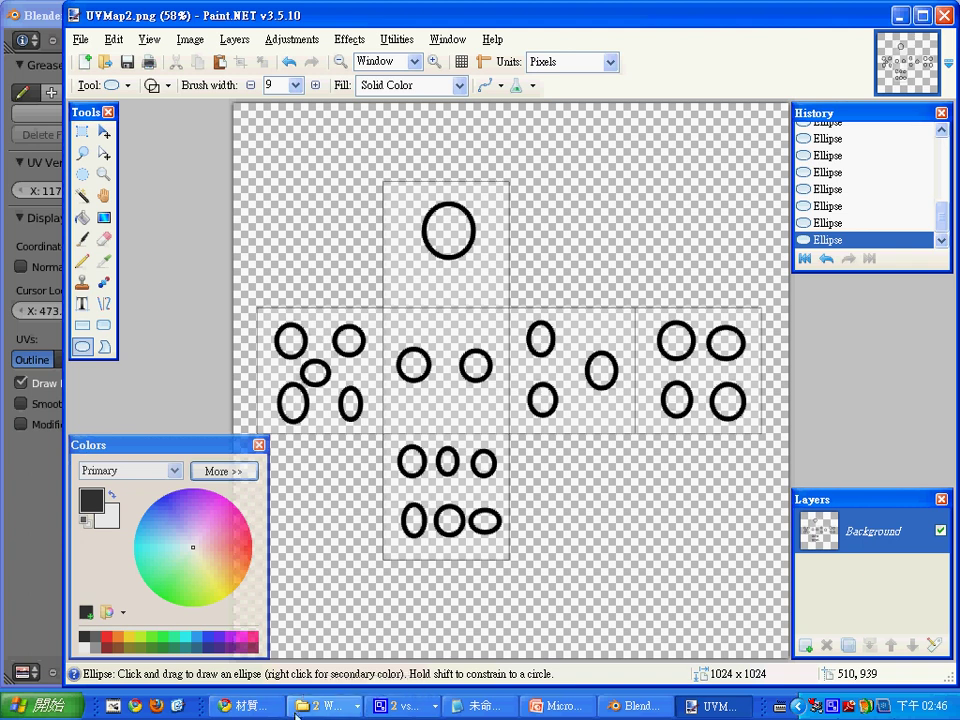
Preview UVMap2.png in the UVMap Explorer folder, then return to Blender.
{"action": "left_click", "coordinate": [330, 708]}
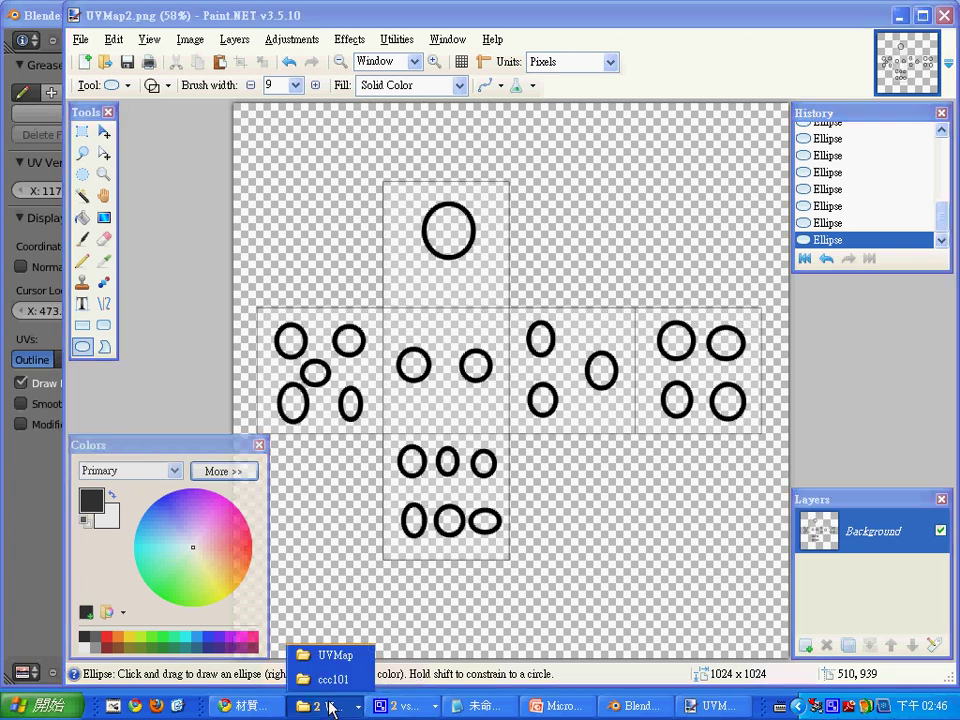
{"action": "left_click", "coordinate": [322, 651]}
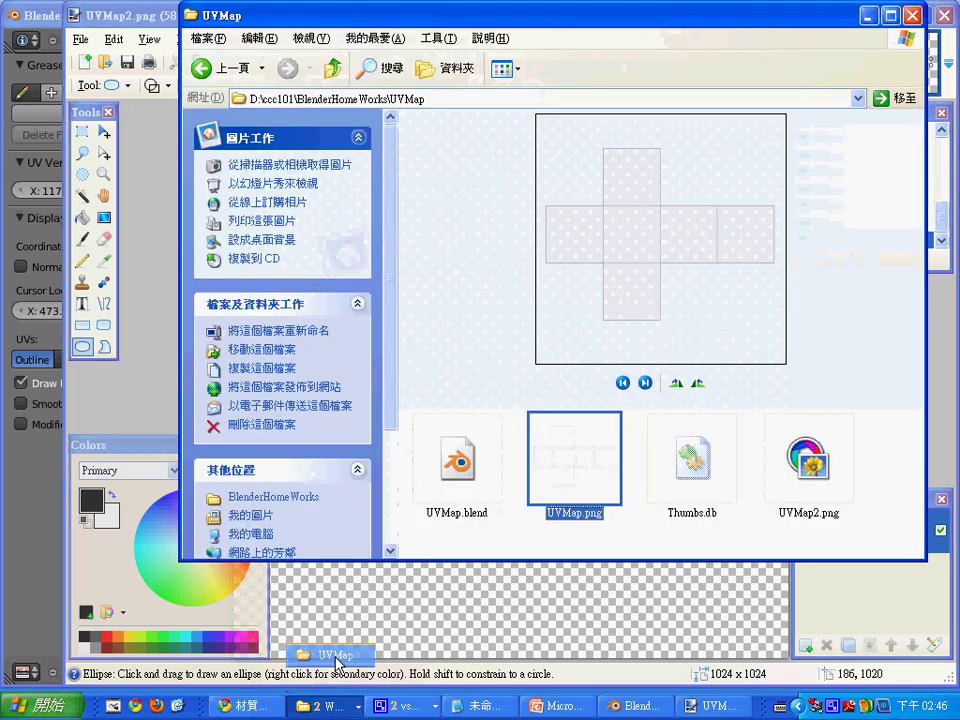
{"action": "left_click", "coordinate": [804, 483]}
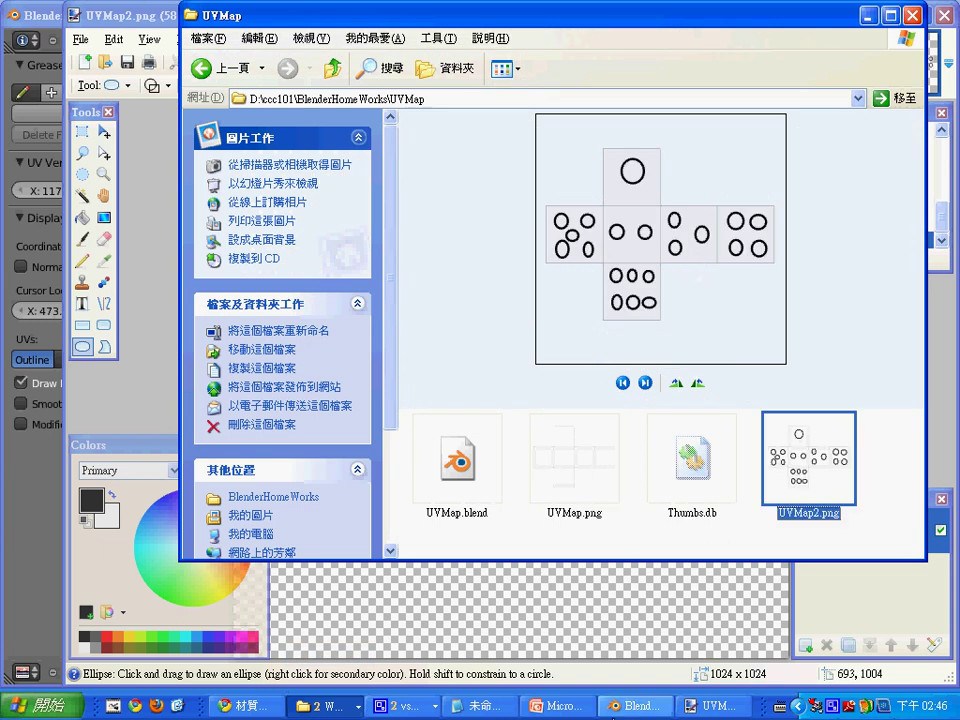
{"action": "left_click", "coordinate": [642, 706]}
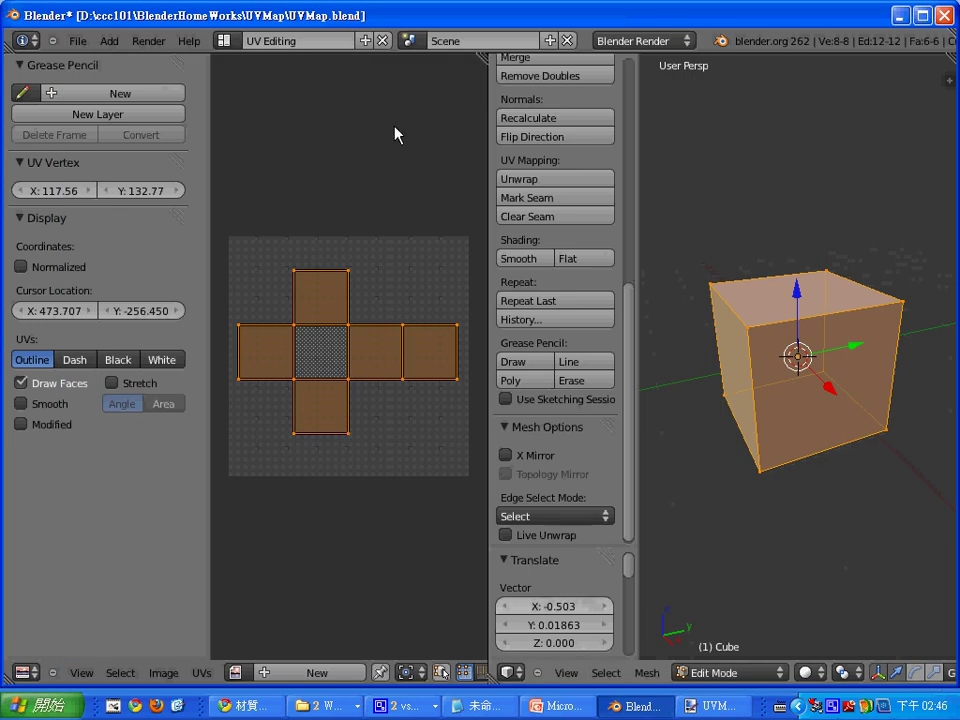
Switch from UV Editing to the Default layout and widen the properties area.
{"action": "left_click", "coordinate": [247, 683]}
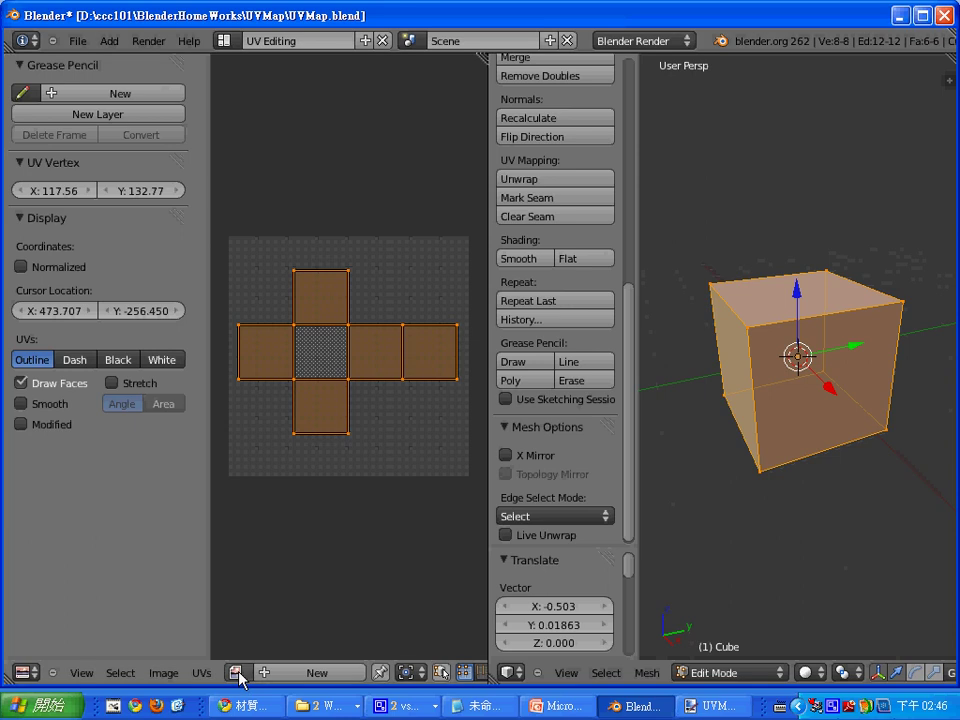
{"action": "left_click", "coordinate": [240, 678]}
{"action": "left_click", "coordinate": [224, 40]}
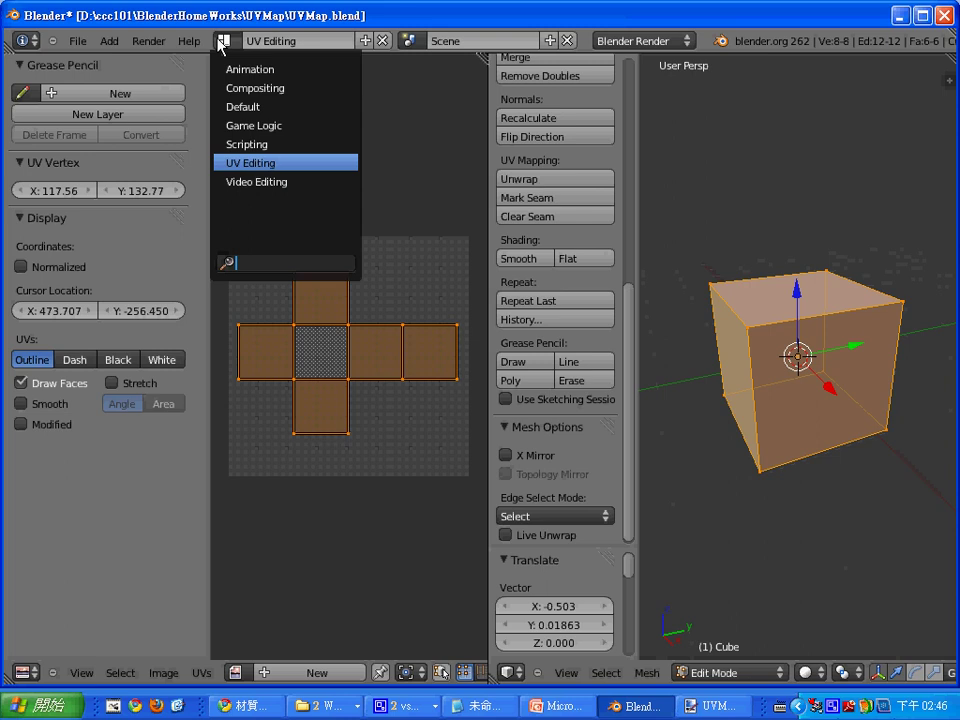
{"action": "left_click", "coordinate": [256, 107]}
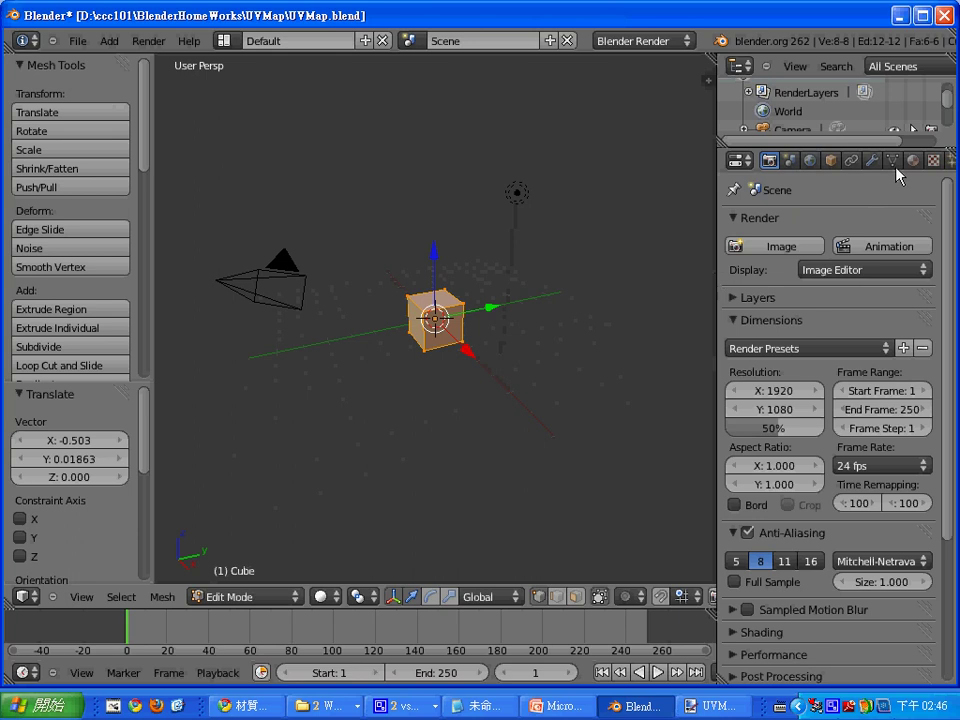
{"action": "left_click_drag", "start_coordinate": [719, 241], "coordinate": [688, 241]}
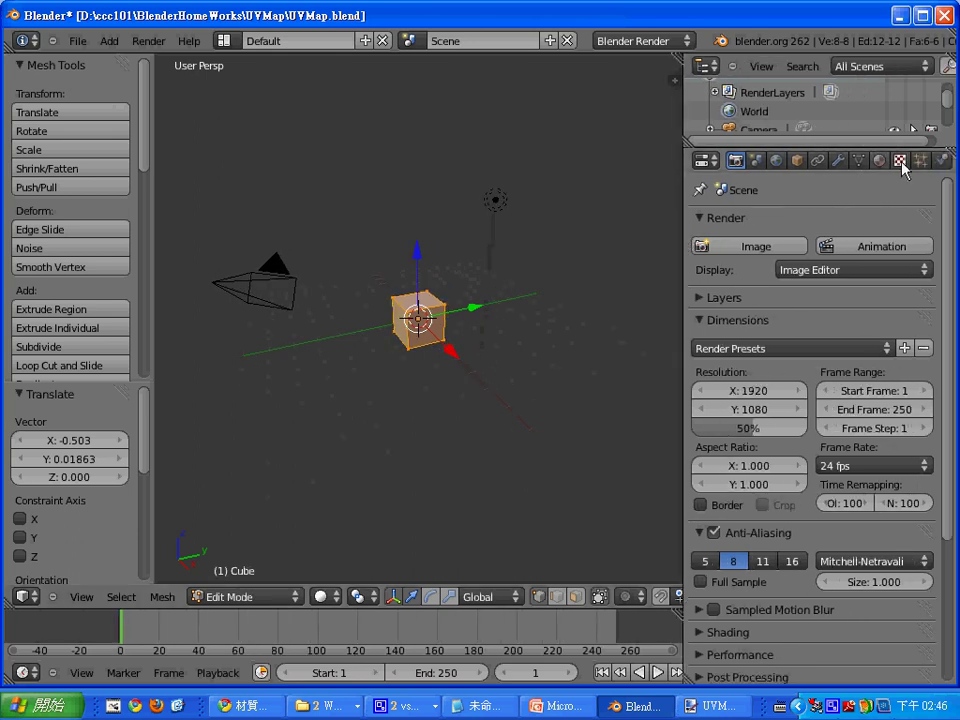
Make the cube's texture an Image or Movie type loaded from UVMap2.png.
{"action": "left_click", "coordinate": [900, 161]}
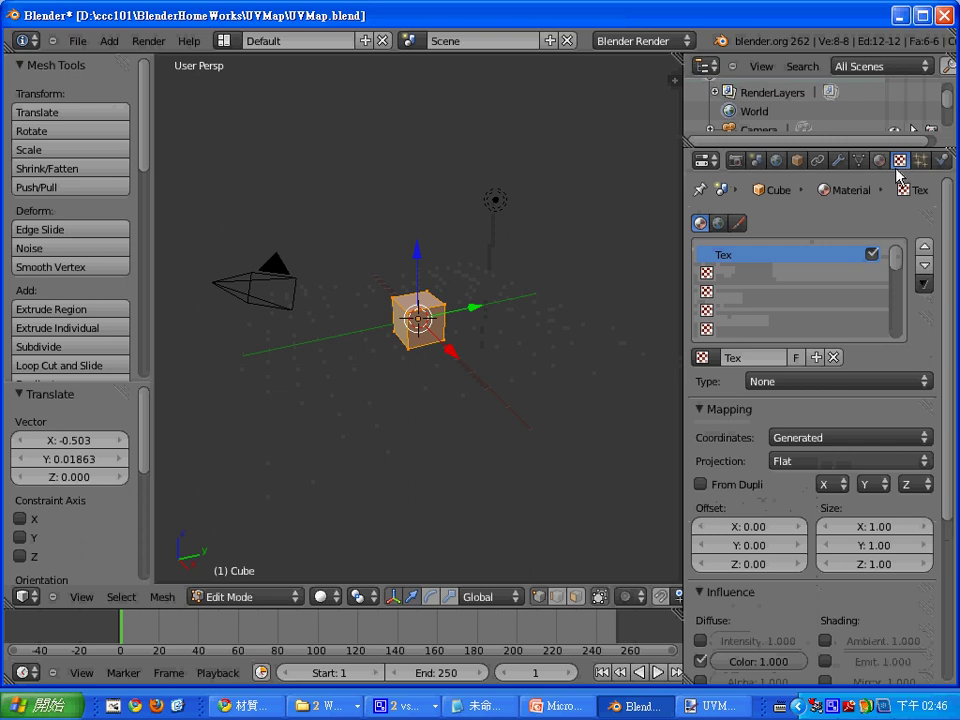
{"action": "left_click", "coordinate": [850, 385]}
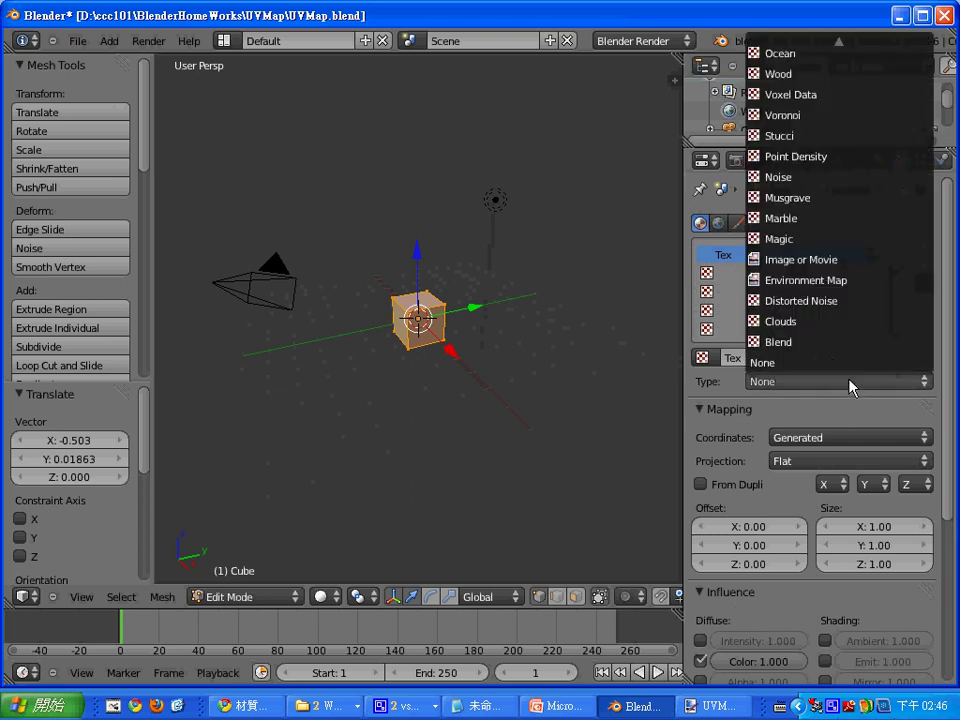
{"action": "left_click", "coordinate": [852, 266]}
{"action": "scroll", "coordinate": [950, 445], "scroll_direction": "down", "scroll_amount": 3}
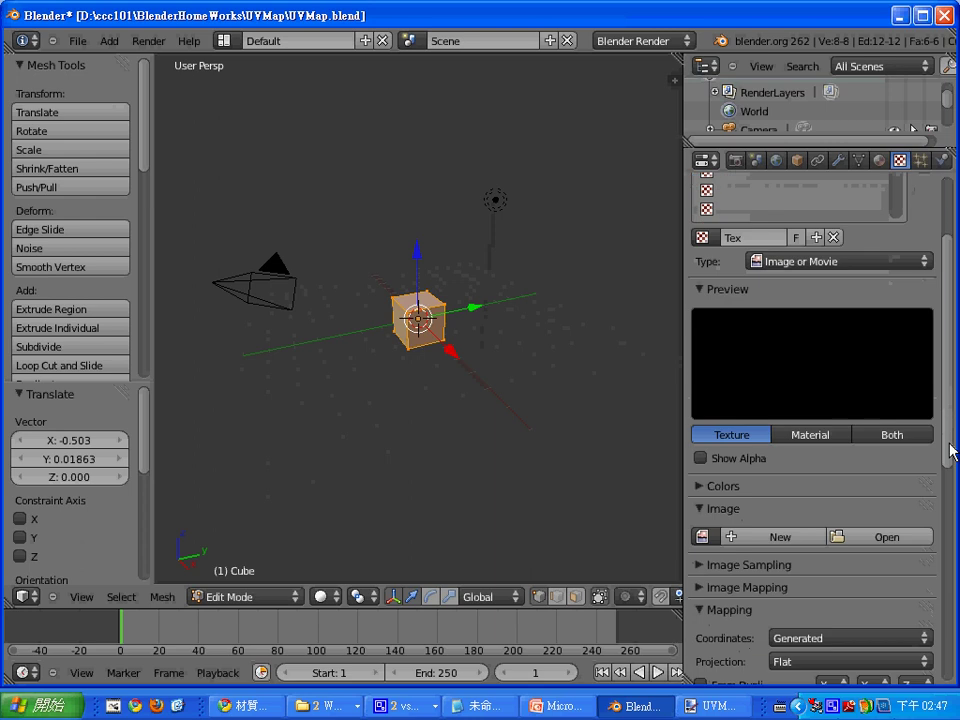
{"action": "left_click", "coordinate": [905, 539]}
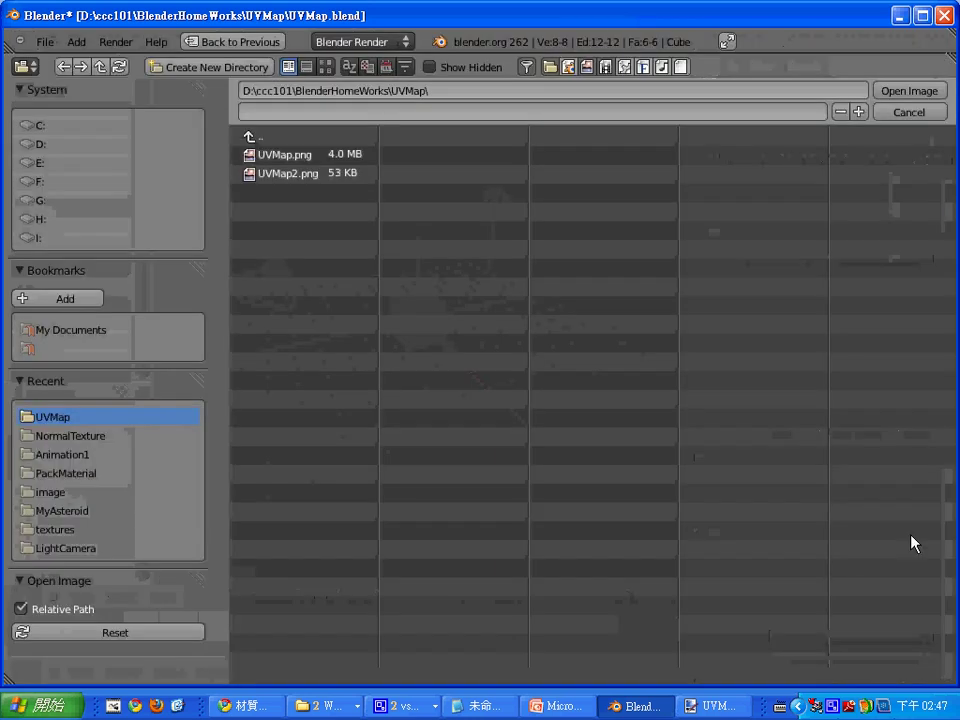
{"action": "left_click", "coordinate": [325, 180]}
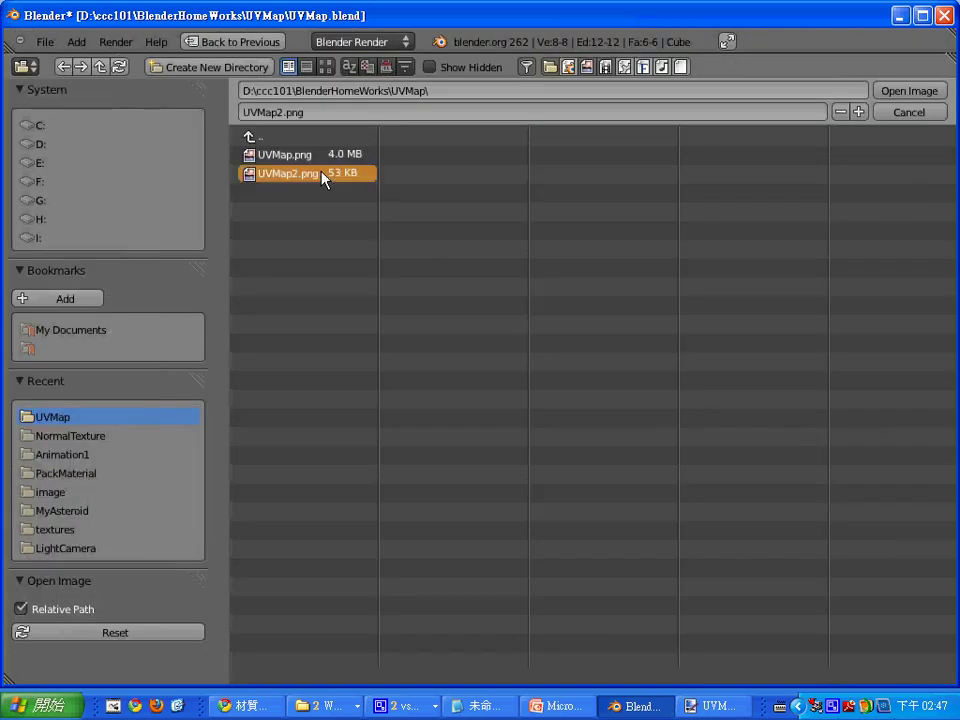
{"action": "left_click", "coordinate": [910, 91]}
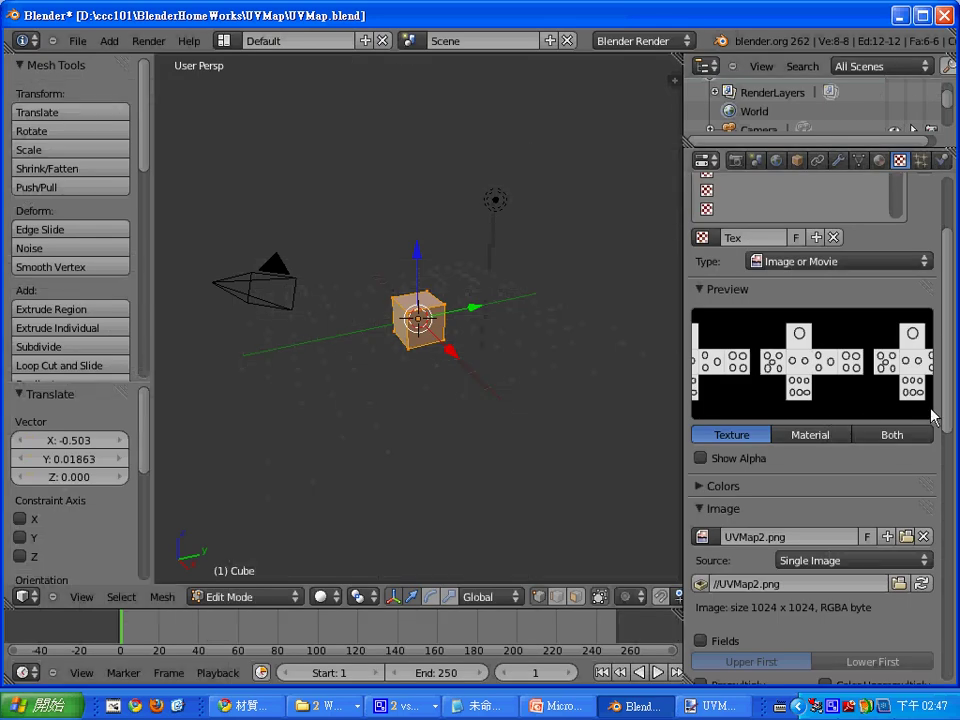
Change the texture's mapping coordinates from Generated to UV.
{"action": "scroll", "coordinate": [945, 400], "scroll_direction": "down", "scroll_amount": 3}
{"action": "scroll", "coordinate": [955, 426], "scroll_direction": "down", "scroll_amount": 1}
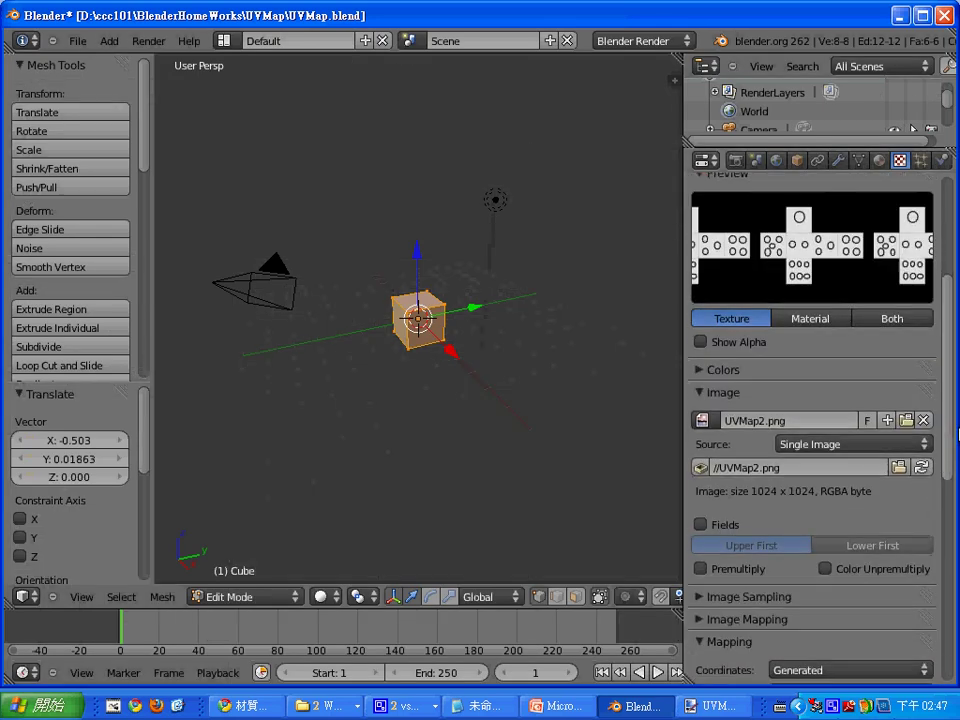
{"action": "scroll", "coordinate": [946, 437], "scroll_direction": "down", "scroll_amount": 4}
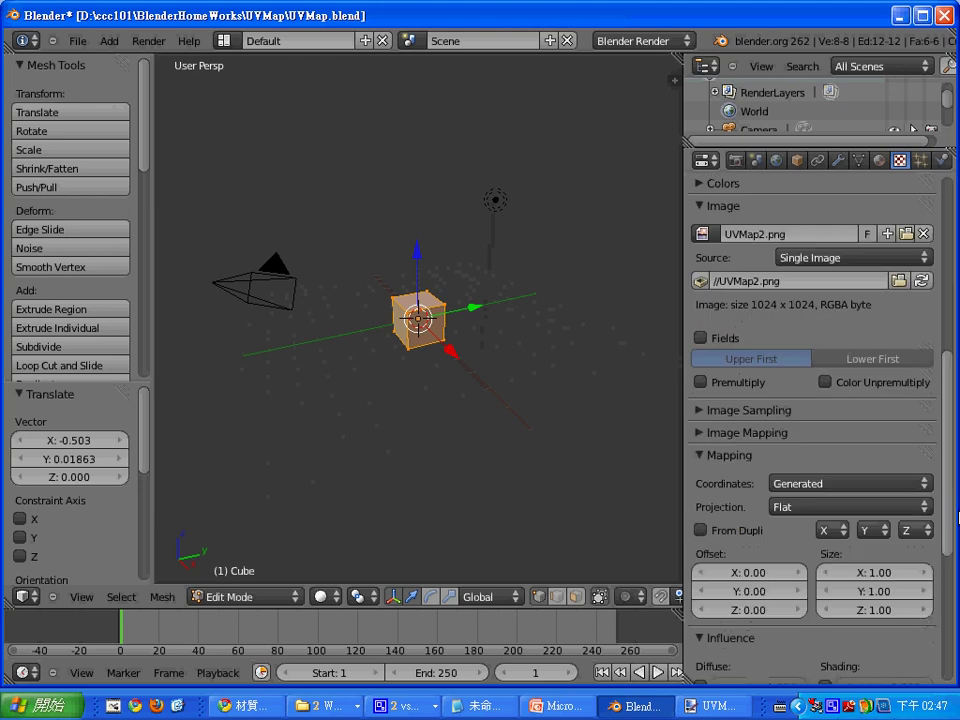
{"action": "scroll", "coordinate": [948, 435], "scroll_direction": "down", "scroll_amount": 1}
{"action": "scroll", "coordinate": [948, 435], "scroll_direction": "down", "scroll_amount": 1}
{"action": "scroll", "coordinate": [930, 505], "scroll_direction": "down", "scroll_amount": 1}
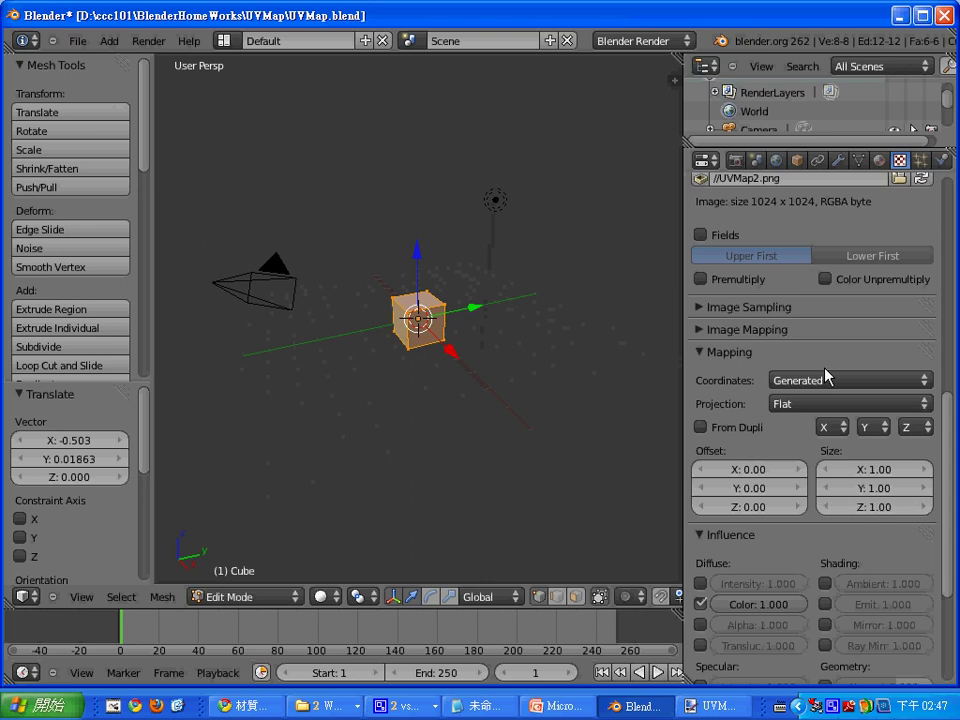
{"action": "left_click", "coordinate": [852, 384]}
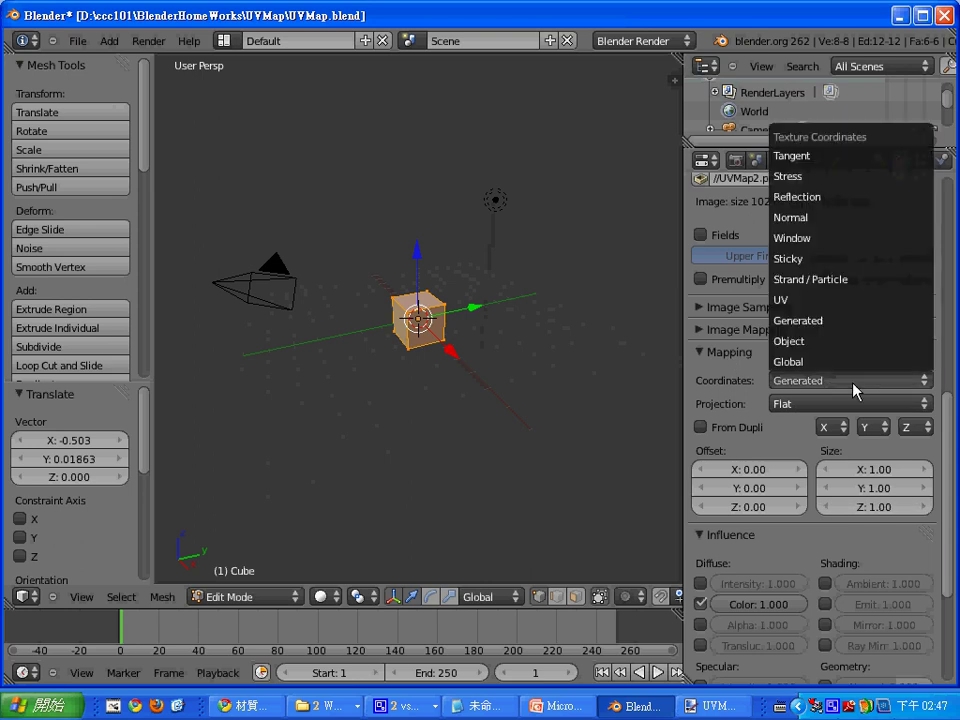
{"action": "left_click", "coordinate": [841, 307]}
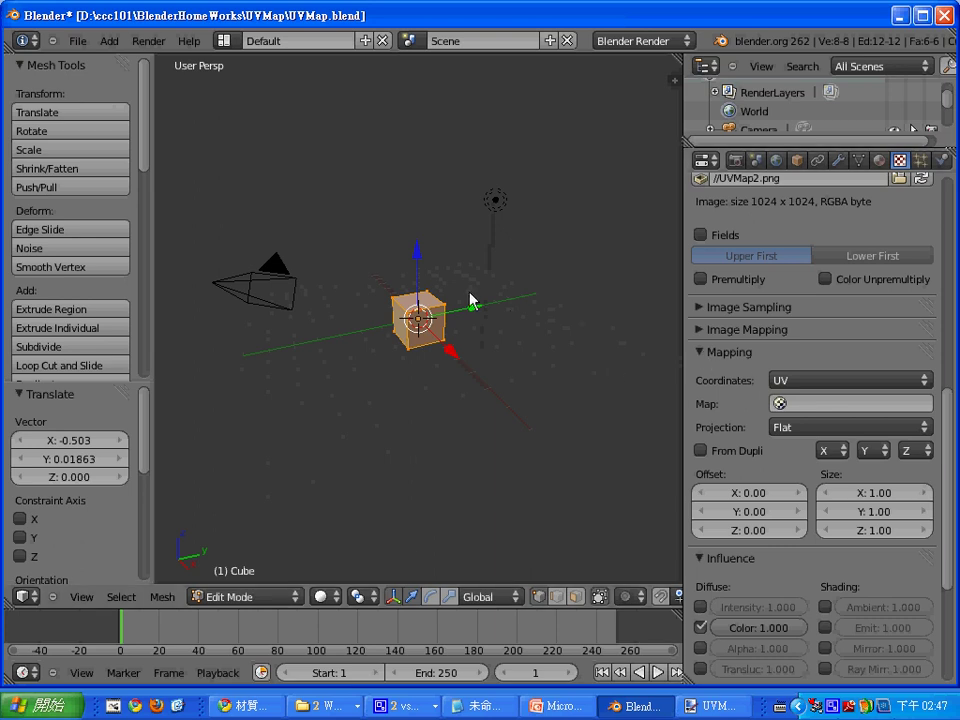
Return to the UV Editing layout and display UVMap2.png behind the unwrapped net.
{"action": "left_click", "coordinate": [225, 43]}
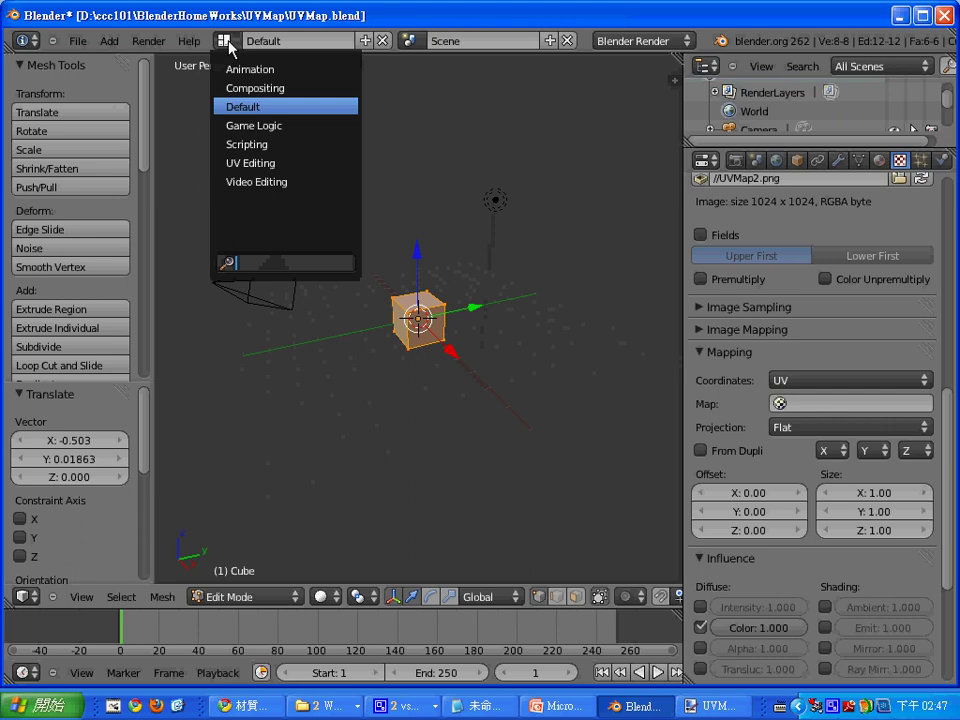
{"action": "left_click", "coordinate": [264, 162]}
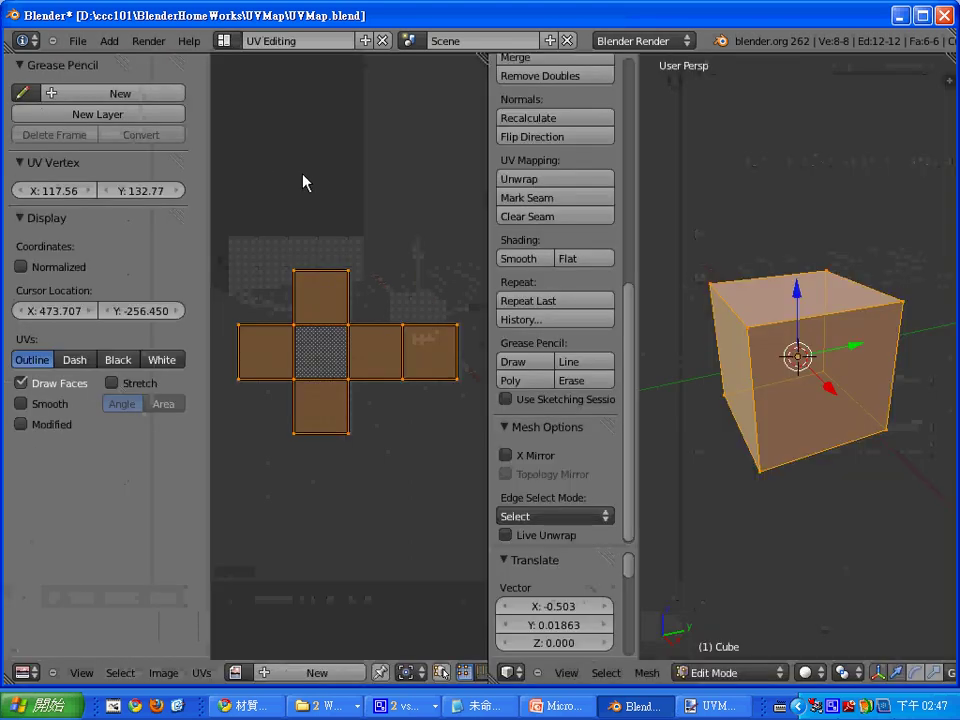
{"action": "left_click", "coordinate": [238, 673]}
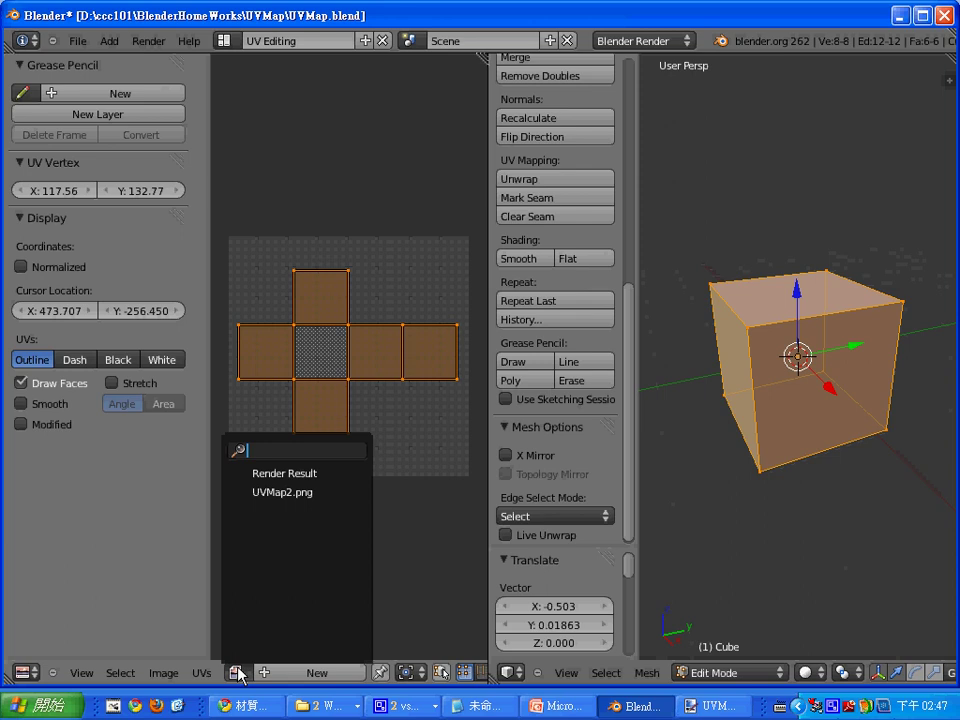
{"action": "left_click", "coordinate": [272, 503]}
{"action": "scroll", "coordinate": [290, 502], "scroll_direction": "down", "scroll_amount": 2}
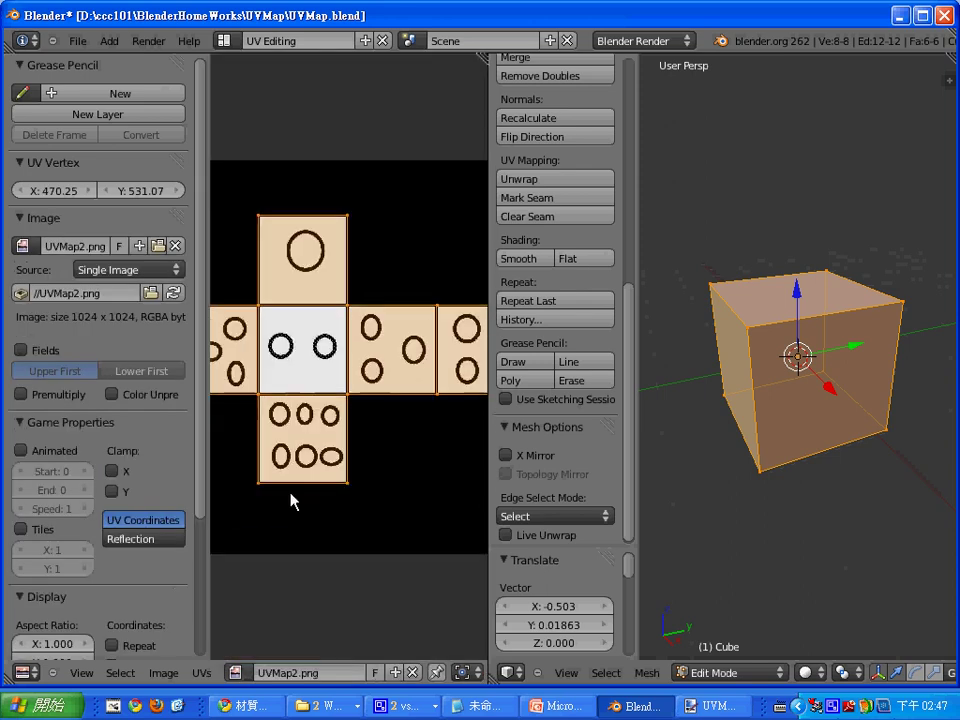
{"action": "scroll", "coordinate": [293, 500], "scroll_direction": "down", "scroll_amount": 2}
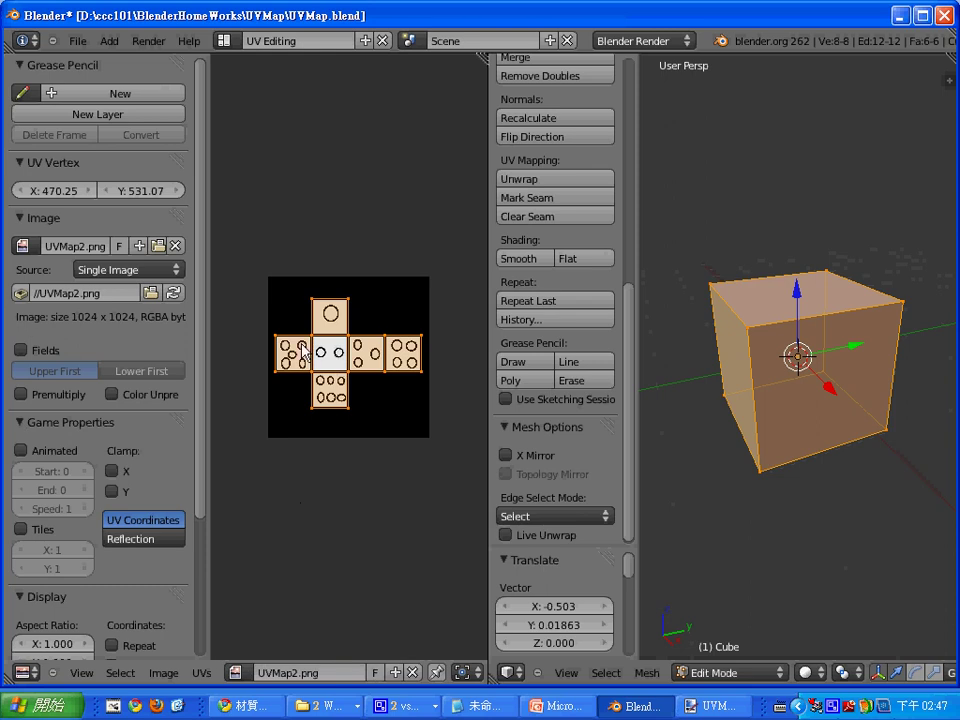
Toggle Edit Mode, set viewport shading to Texture, and orbit to inspect the dice cube.
{"action": "key", "text": "Tab"}
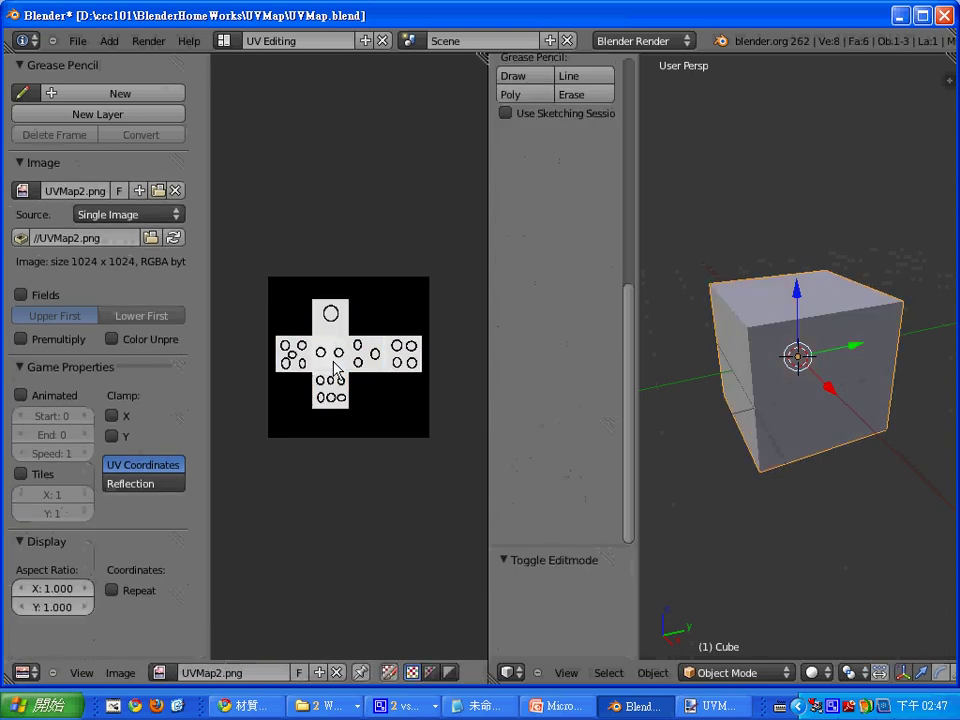
{"action": "key", "text": "Tab"}
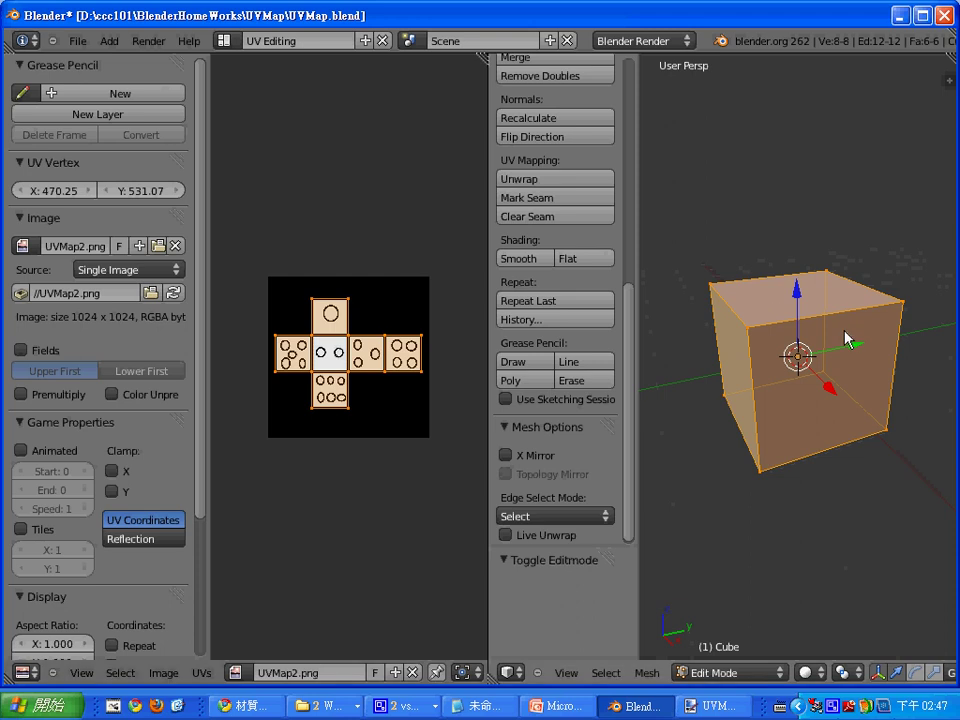
{"action": "left_click", "coordinate": [820, 671]}
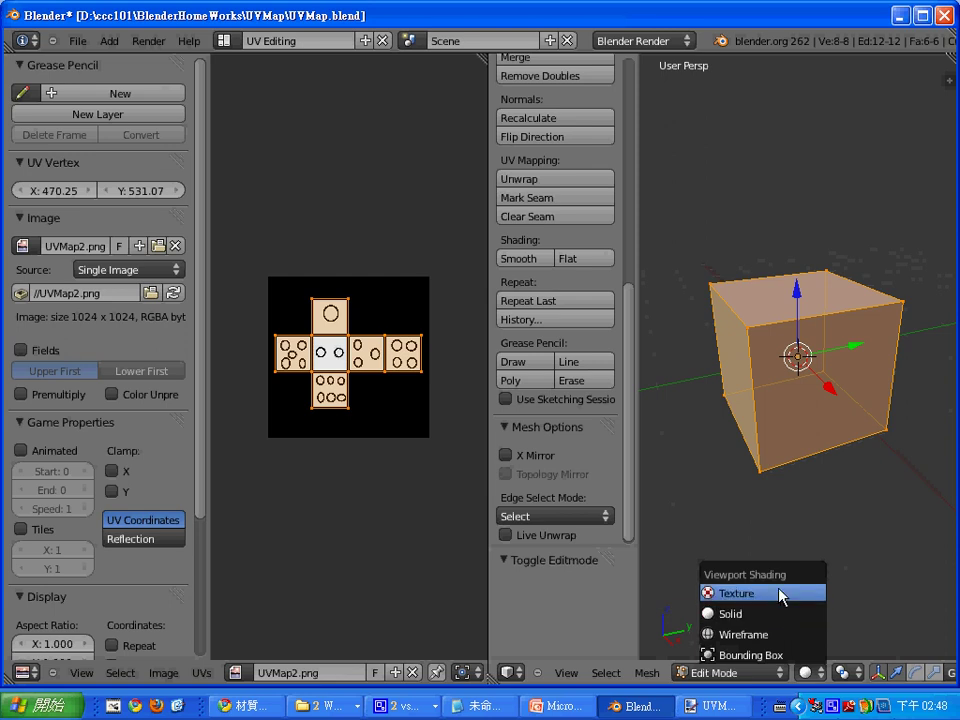
{"action": "left_click", "coordinate": [781, 596]}
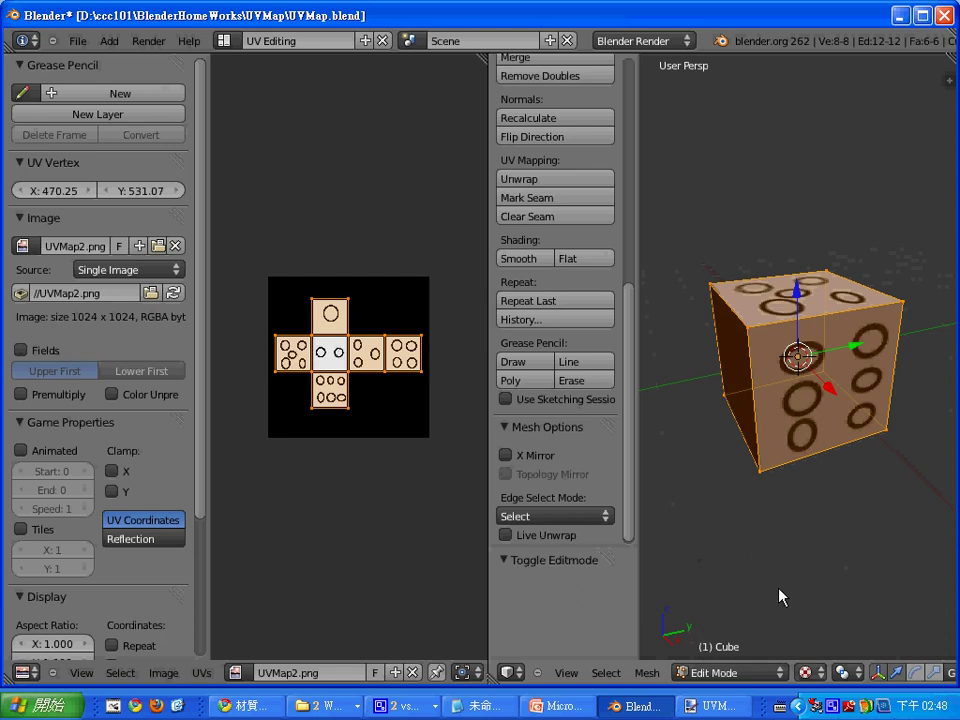
{"action": "mouse_move", "coordinate": [909, 429]}
{"action": "middle_mouse_down"}
{"action": "mouse_move", "coordinate": [737, 447]}
{"action": "mouse_move", "coordinate": [915, 418]}
{"action": "mouse_move", "coordinate": [917, 381]}
{"action": "mouse_move", "coordinate": [855, 437]}
{"action": "mouse_move", "coordinate": [870, 482]}
{"action": "mouse_move", "coordinate": [883, 407]}
{"action": "mouse_move", "coordinate": [881, 424]}
{"action": "mouse_move", "coordinate": [673, 399]}
{"action": "mouse_move", "coordinate": [872, 414]}
{"action": "middle_mouse_up"}
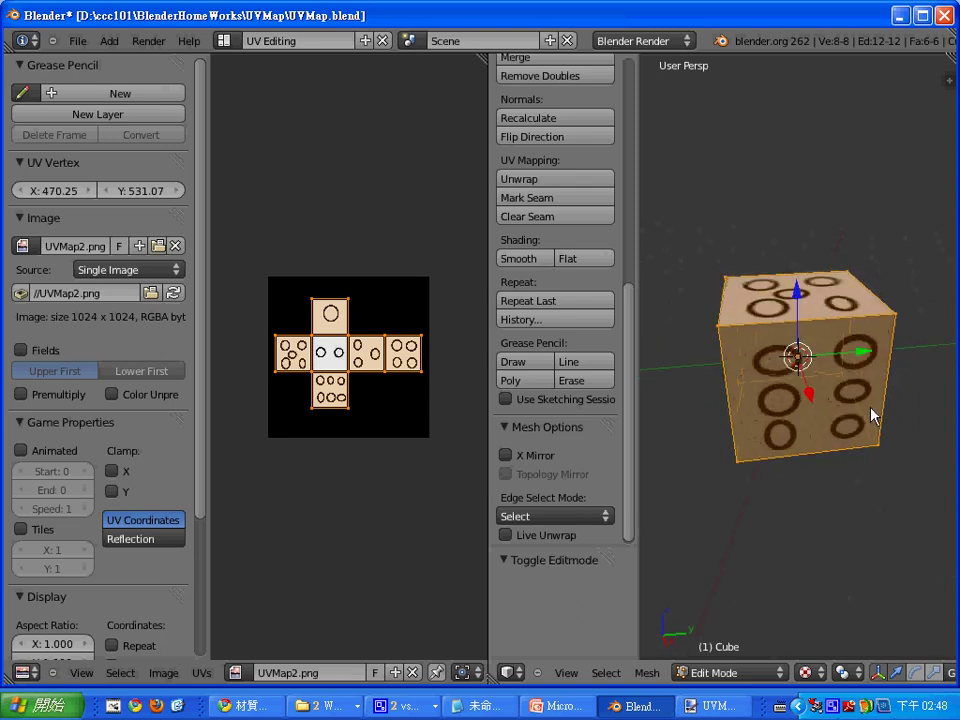
{"action": "mouse_move", "coordinate": [943, 399]}
{"action": "middle_mouse_down"}
{"action": "mouse_move", "coordinate": [810, 399]}
{"action": "mouse_move", "coordinate": [880, 393]}
{"action": "mouse_move", "coordinate": [864, 439]}
{"action": "middle_mouse_up"}
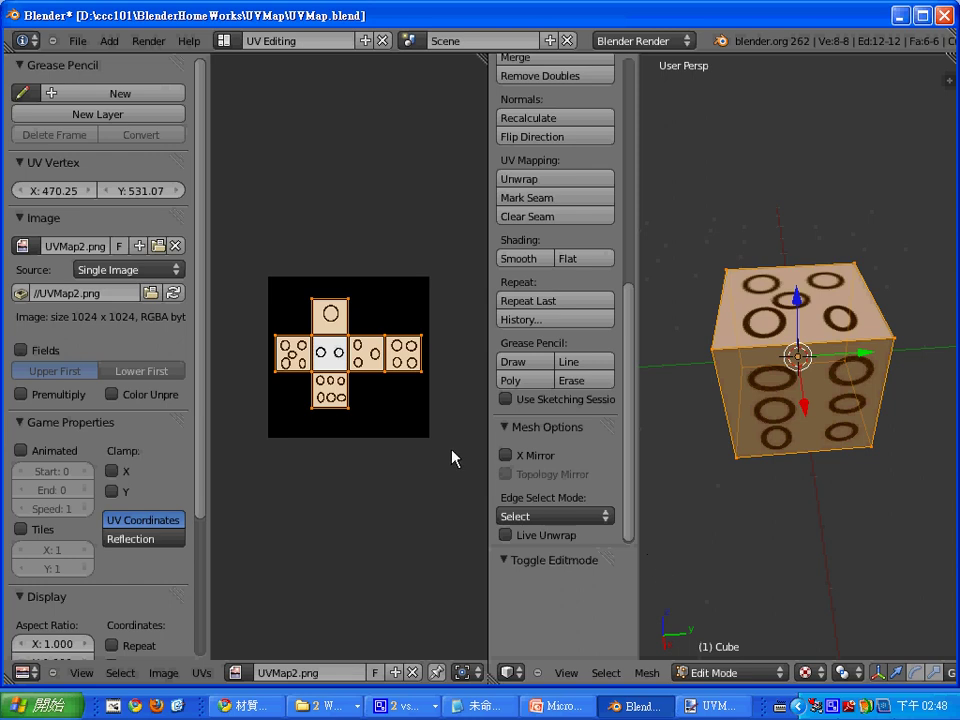
Switch back to the Default screen layout.
{"action": "left_click", "coordinate": [233, 43]}
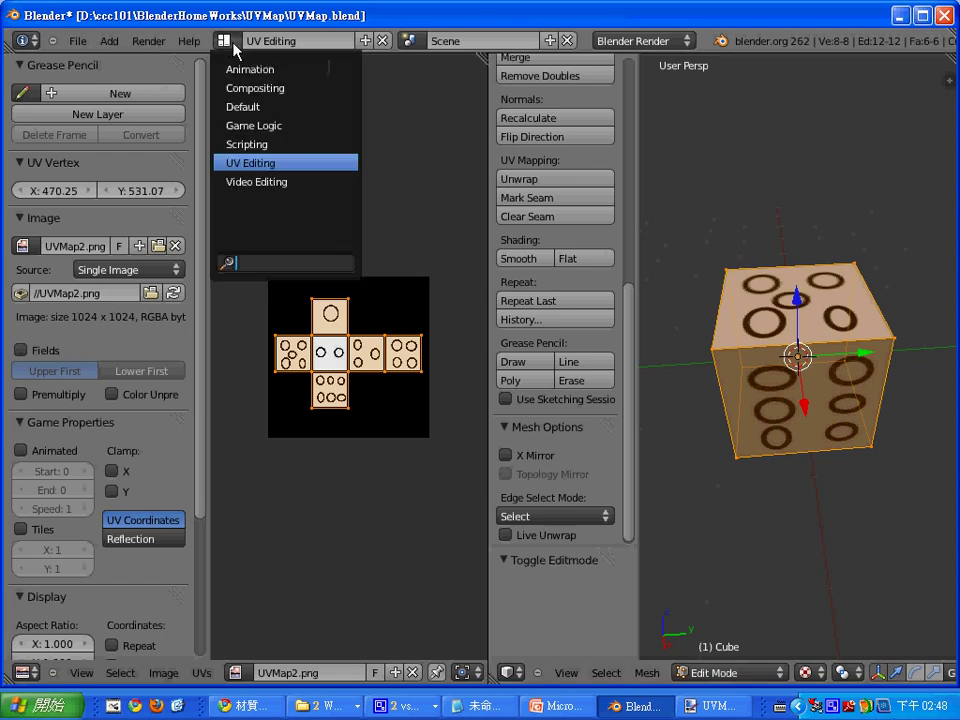
{"action": "left_click", "coordinate": [277, 108]}
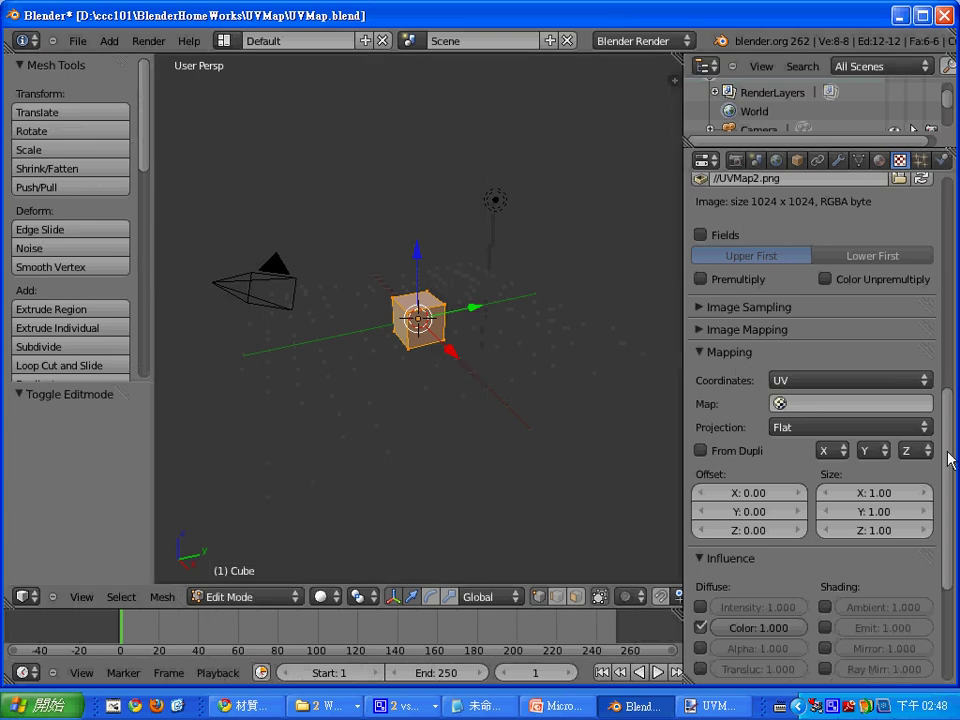
{"action": "mouse_move", "coordinate": [950, 458]}
{"action": "left_mouse_down"}
{"action": "mouse_move", "coordinate": [949, 567]}
{"action": "mouse_move", "coordinate": [950, 480]}
{"action": "left_mouse_up"}
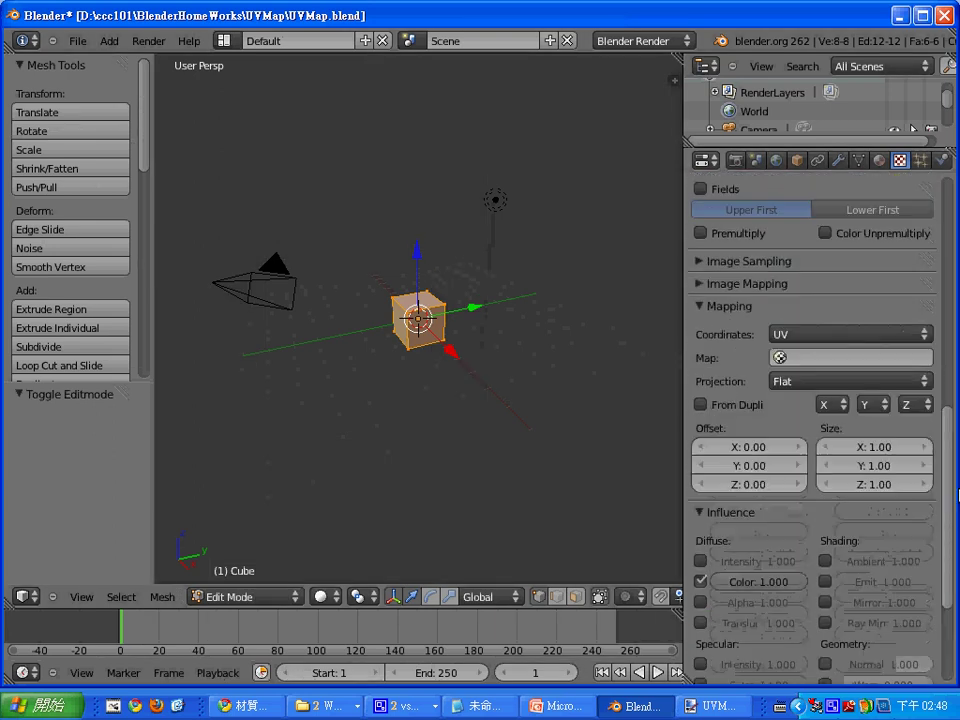
{"action": "scroll", "coordinate": [815, 400], "scroll_direction": "down", "scroll_amount": 1}
{"action": "scroll", "coordinate": [815, 400], "scroll_direction": "down", "scroll_amount": 4}
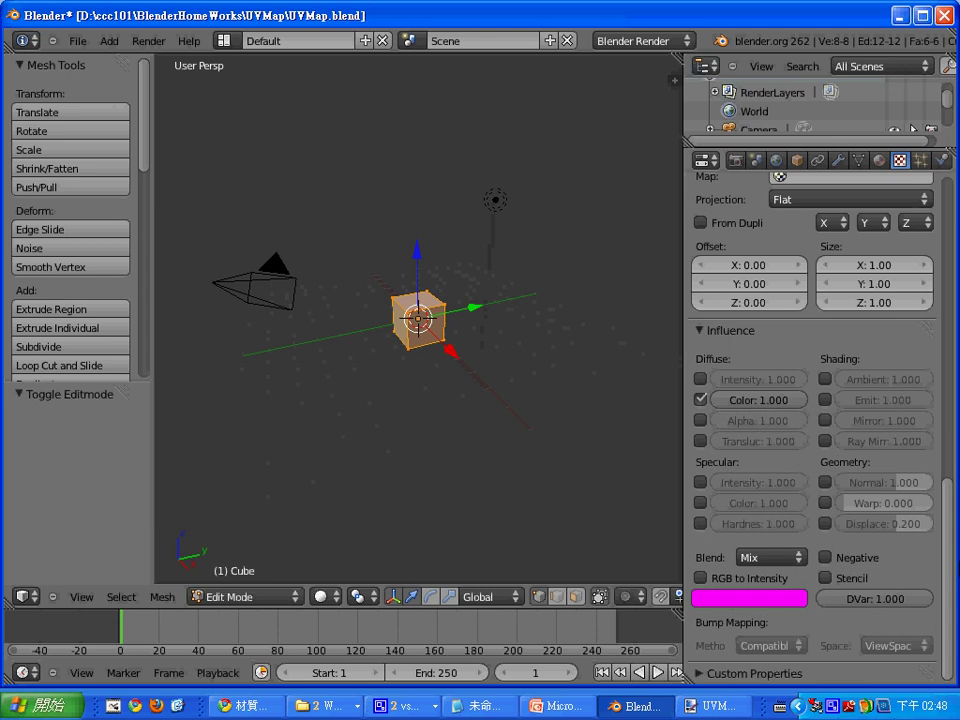
Show the cube with Texture viewport shading and render a preview with F12.
{"action": "left_click", "coordinate": [321, 597]}
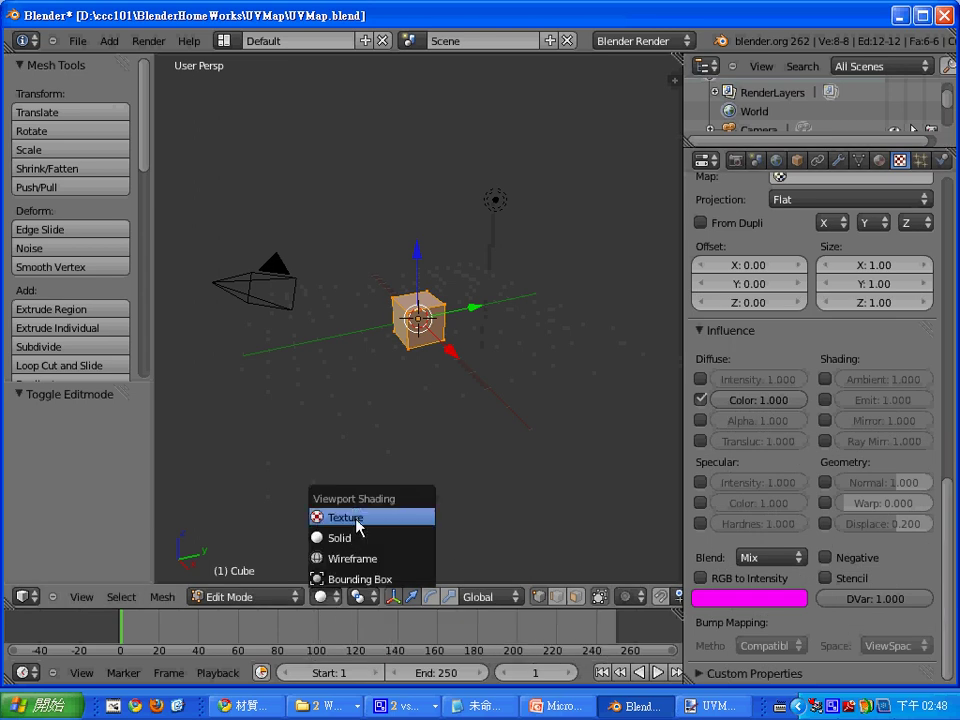
{"action": "left_click", "coordinate": [345, 517]}
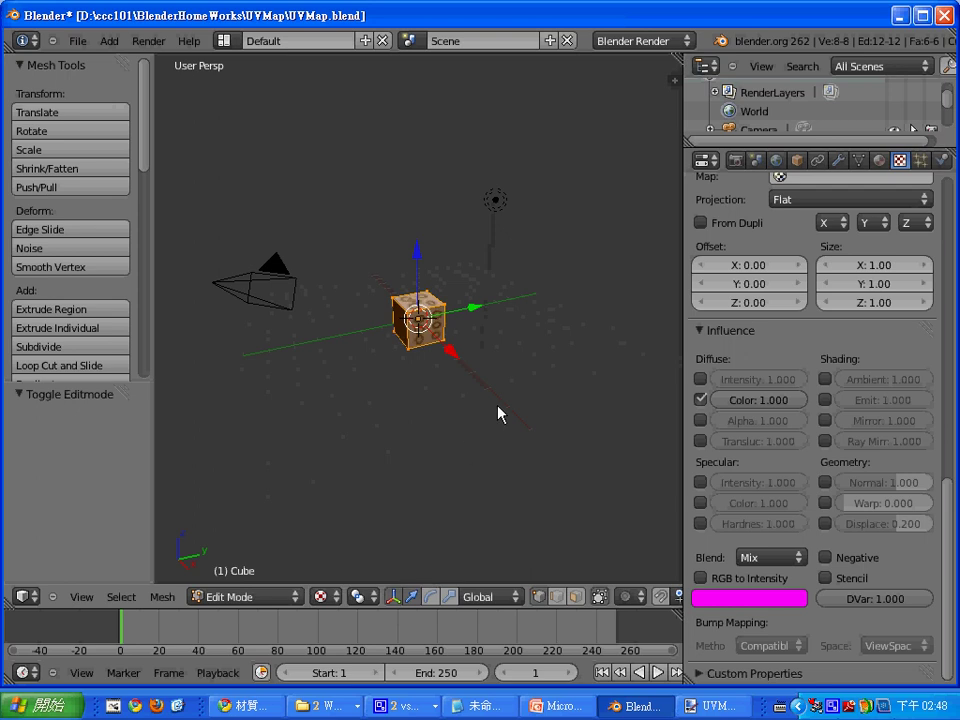
{"action": "mouse_move", "coordinate": [508, 396]}
{"action": "middle_mouse_down"}
{"action": "mouse_move", "coordinate": [531, 422]}
{"action": "mouse_move", "coordinate": [568, 369]}
{"action": "mouse_move", "coordinate": [483, 410]}
{"action": "middle_mouse_up"}
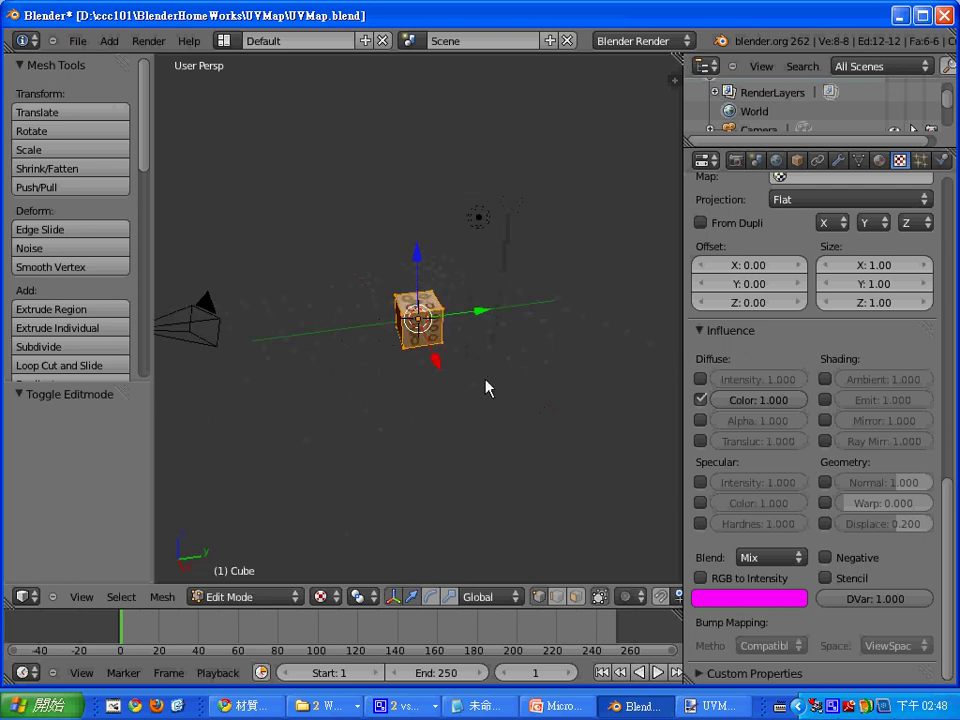
{"action": "key", "text": "F12"}
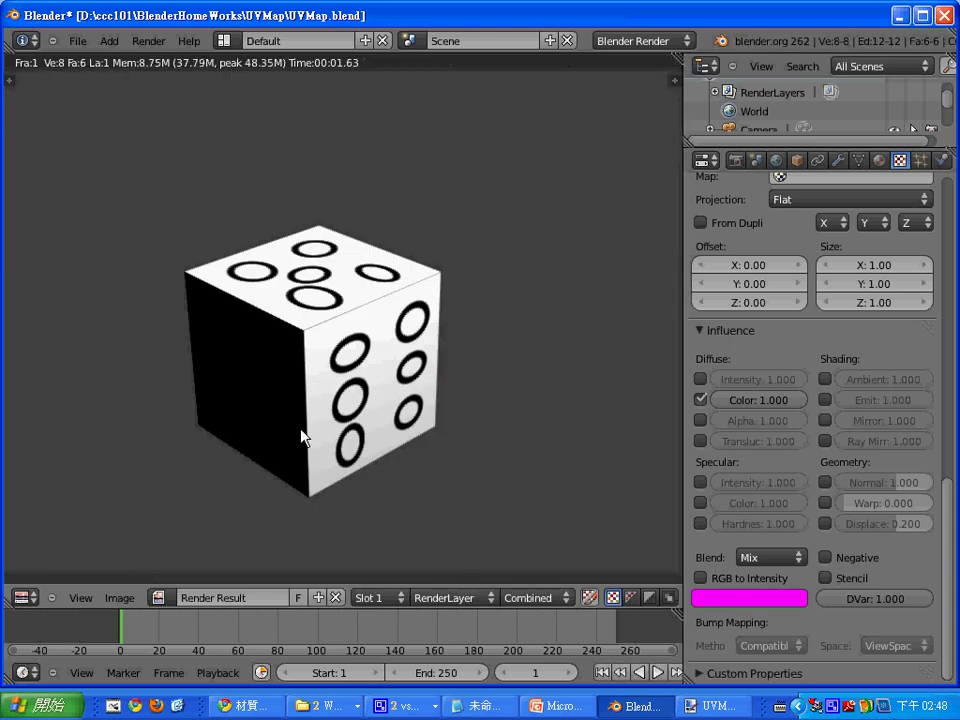
{"action": "key", "text": "Escape"}
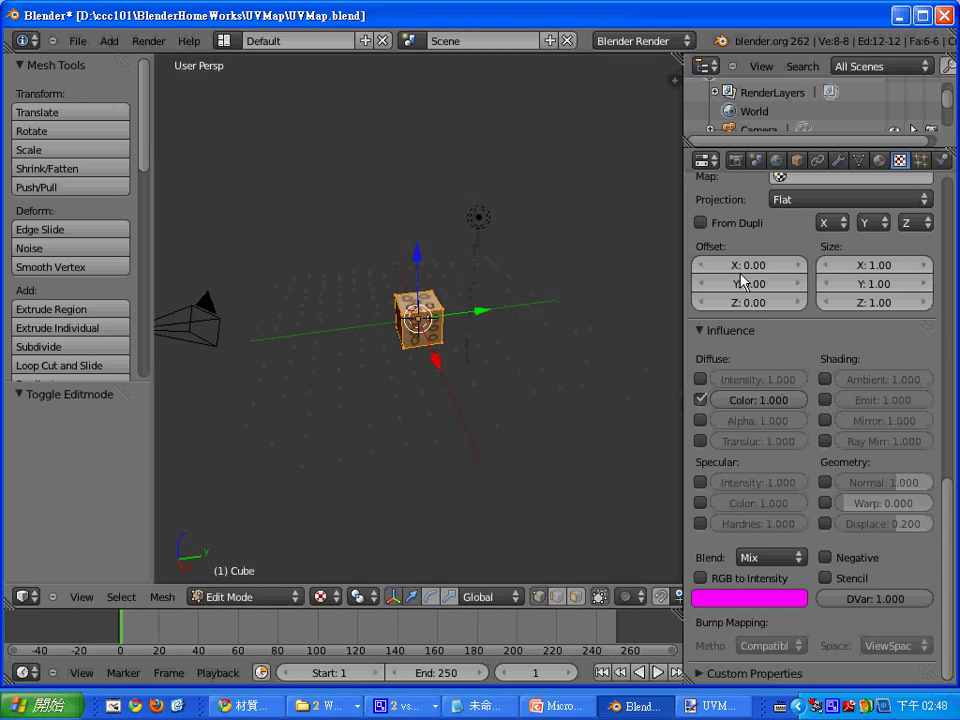
Enable Environment Lighting in the World settings and render a test.
{"action": "left_click", "coordinate": [777, 161]}
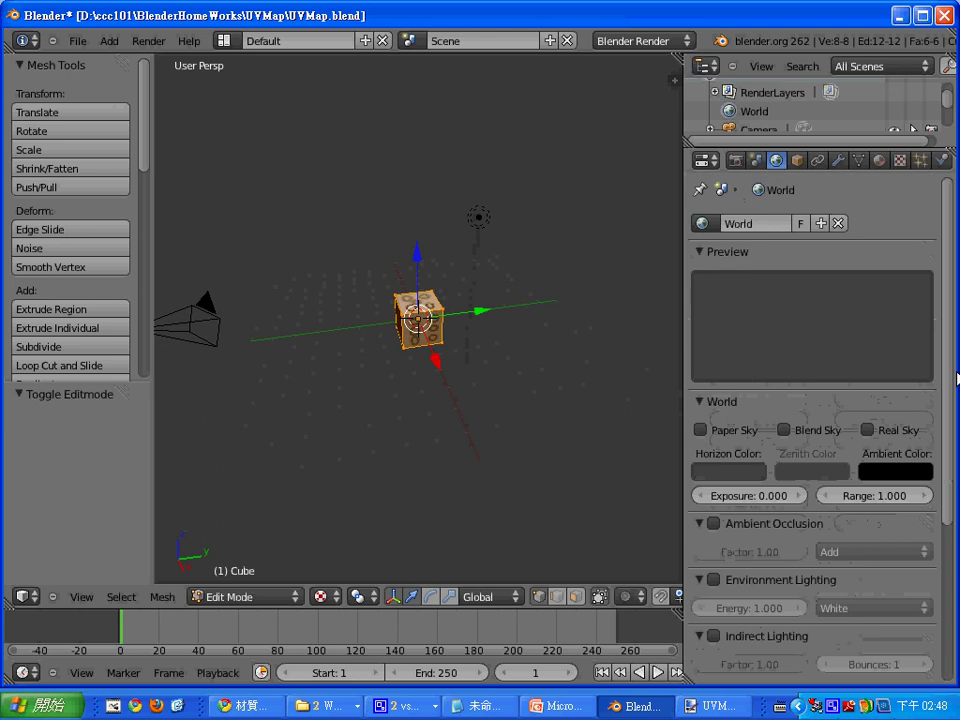
{"action": "scroll", "coordinate": [938, 540], "scroll_direction": "down", "scroll_amount": 5}
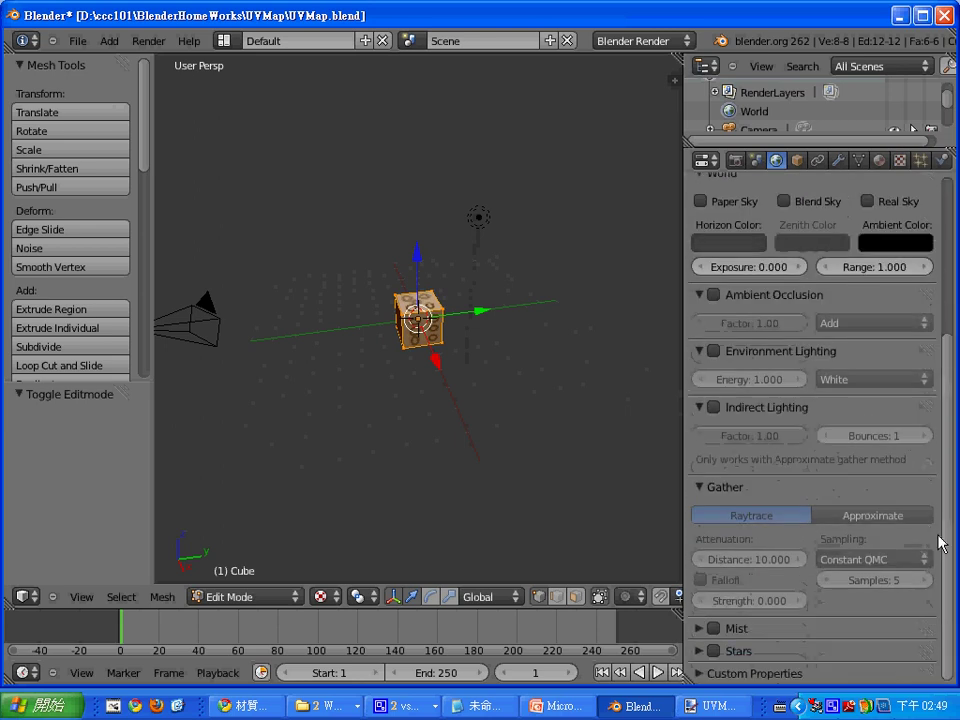
{"action": "left_click", "coordinate": [713, 351]}
{"action": "key", "text": "F12"}
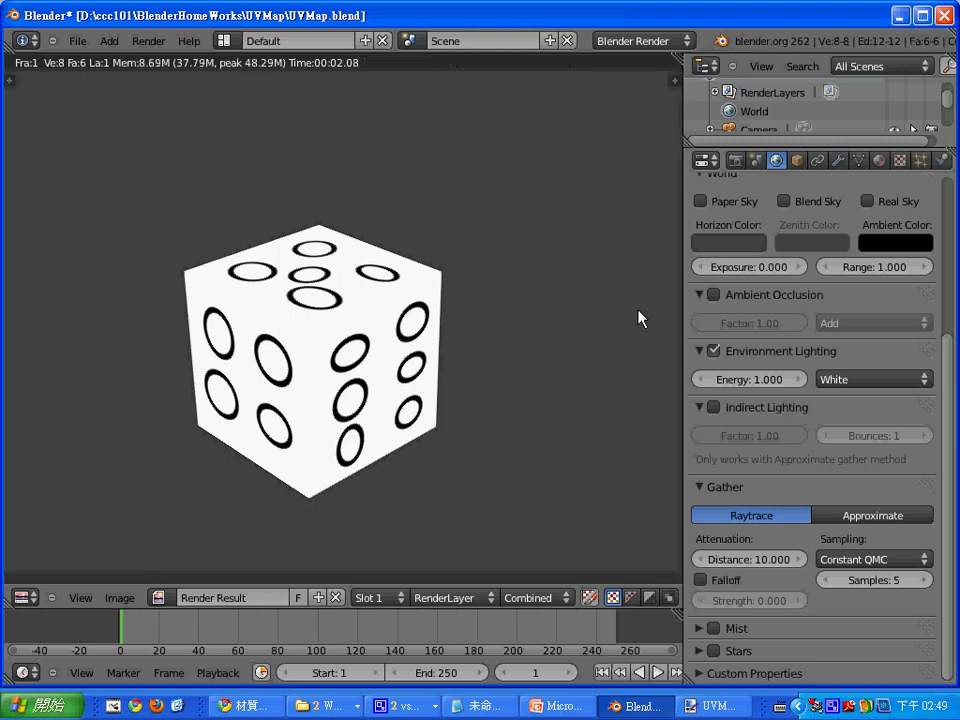
{"action": "key", "text": "Escape"}
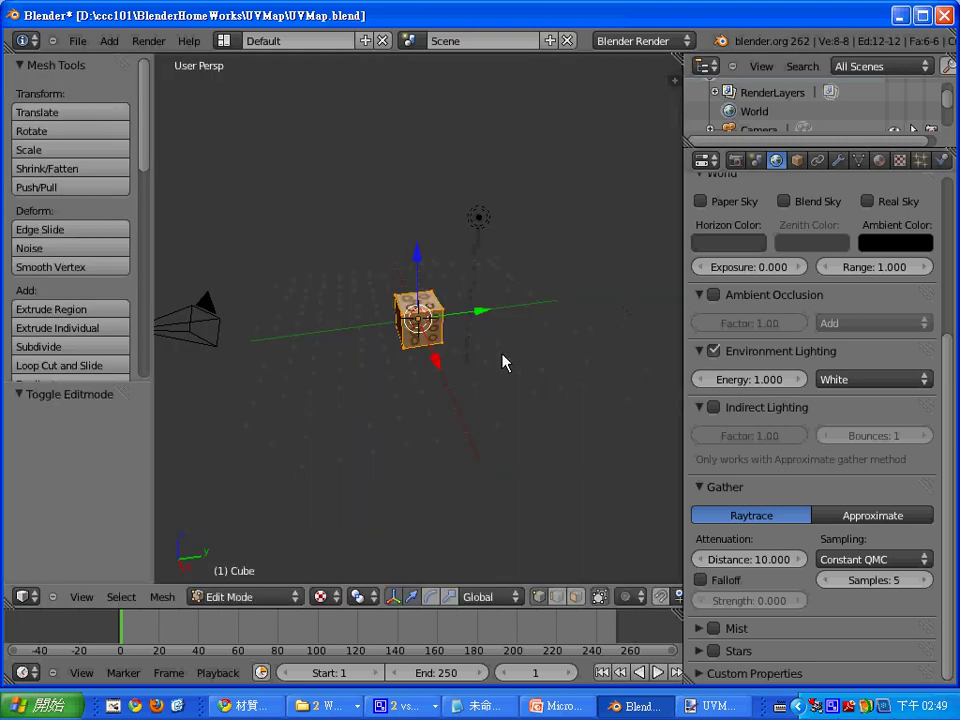
Lower the environment lighting energy to 0.200 and re-render the die.
{"action": "middle_click_drag", "start_coordinate": [506, 360], "coordinate": [540, 367]}
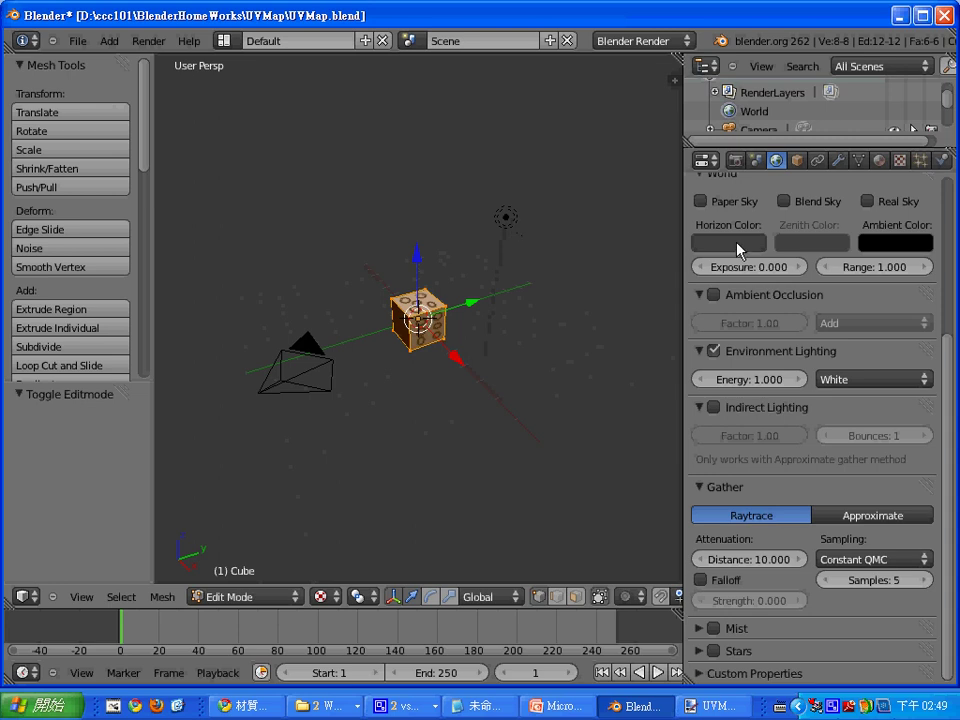
{"action": "left_click", "coordinate": [765, 383]}
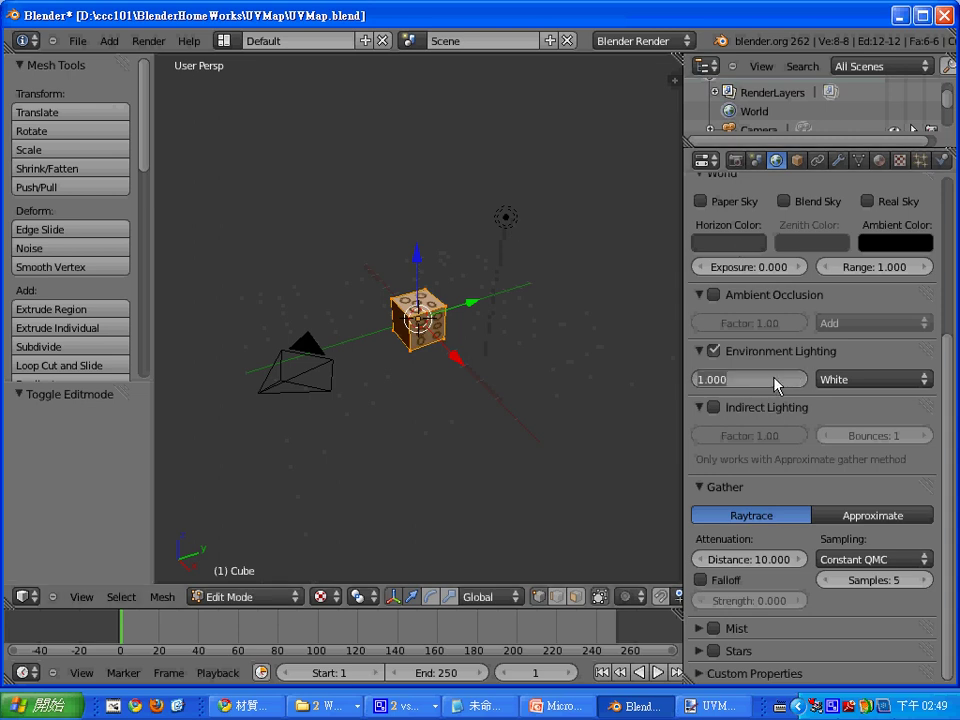
{"action": "type", "text": "0.2"}
{"action": "key", "text": "Return"}
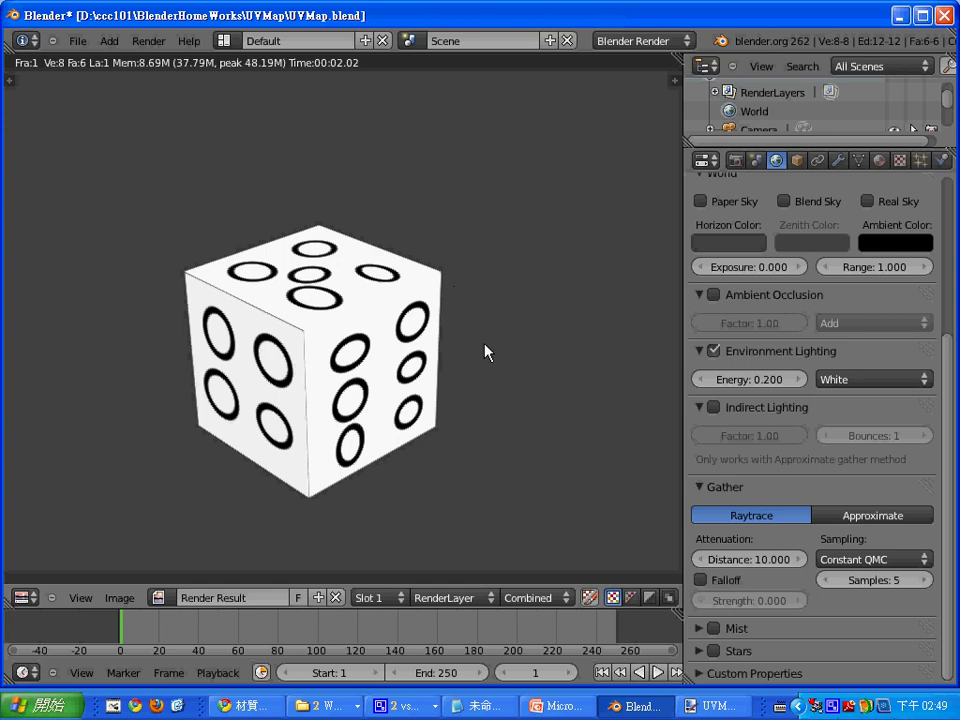
{"action": "key", "text": "Escape"}
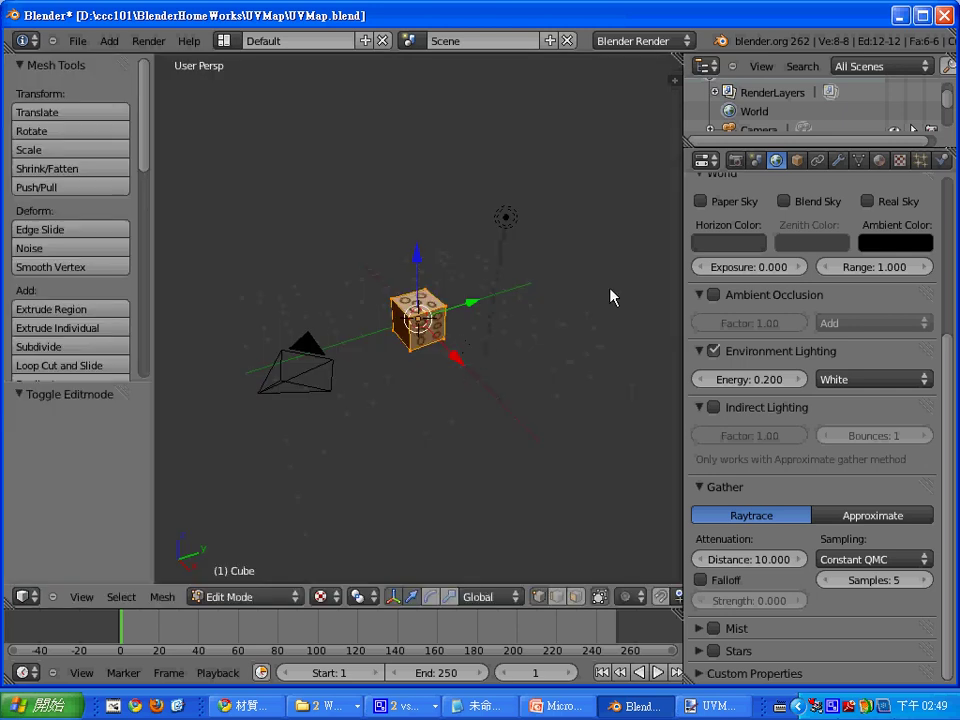